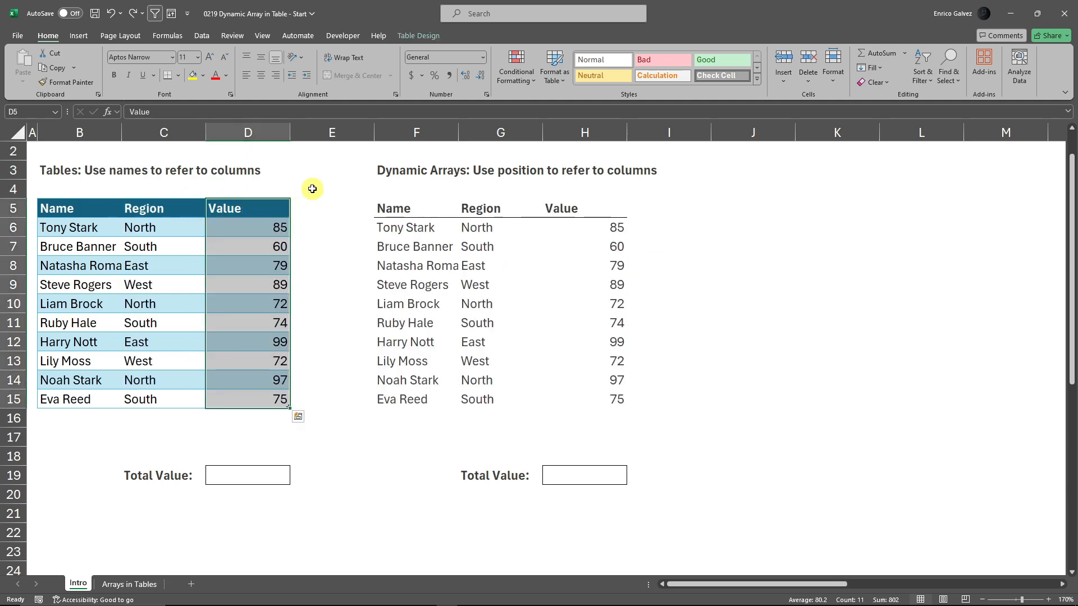
- Examine the column headers of the table and the header and data ranges of the neighbouring dynamic array on the Intro sheet
click(149, 209)
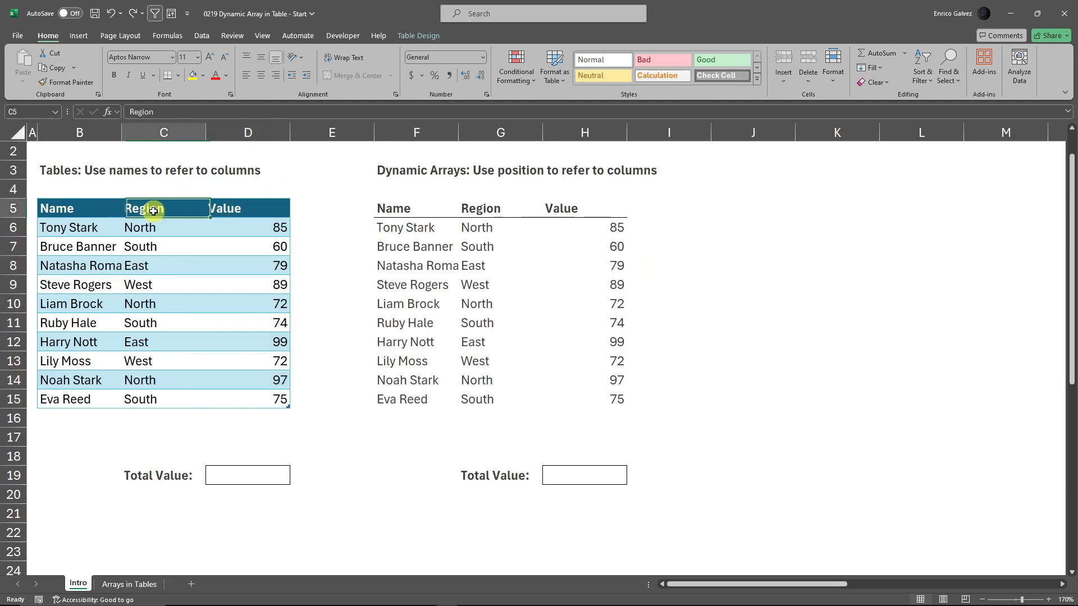
click(217, 211)
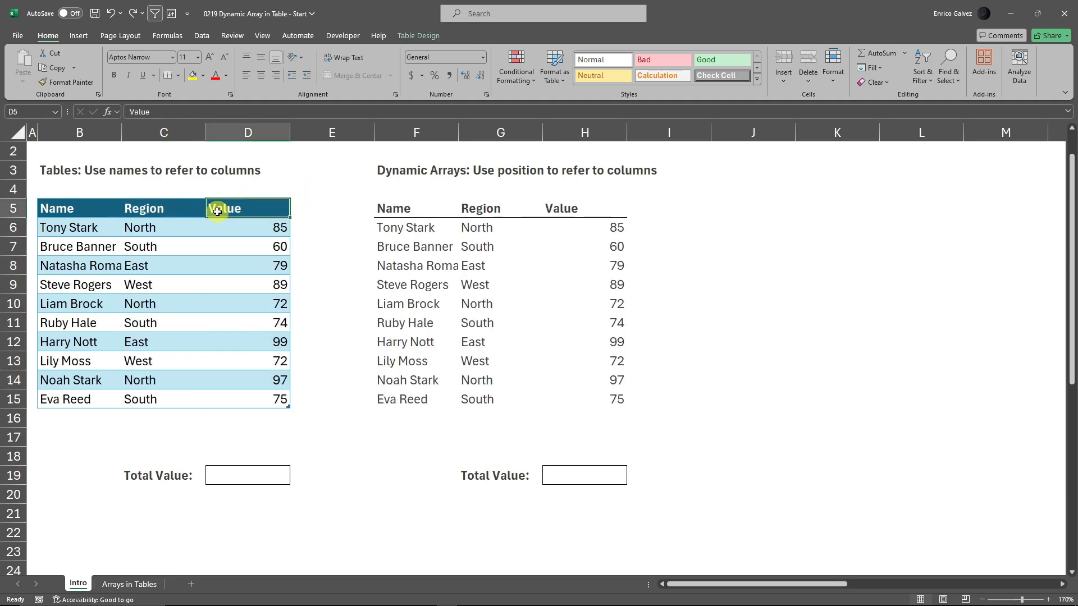
click(340, 213)
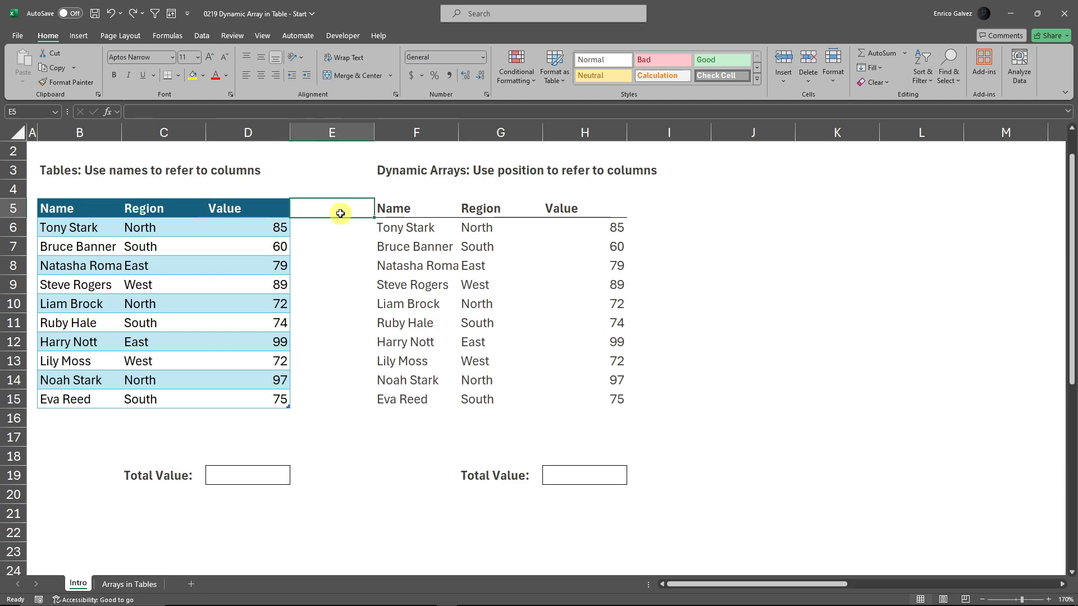
click(413, 167)
click(468, 192)
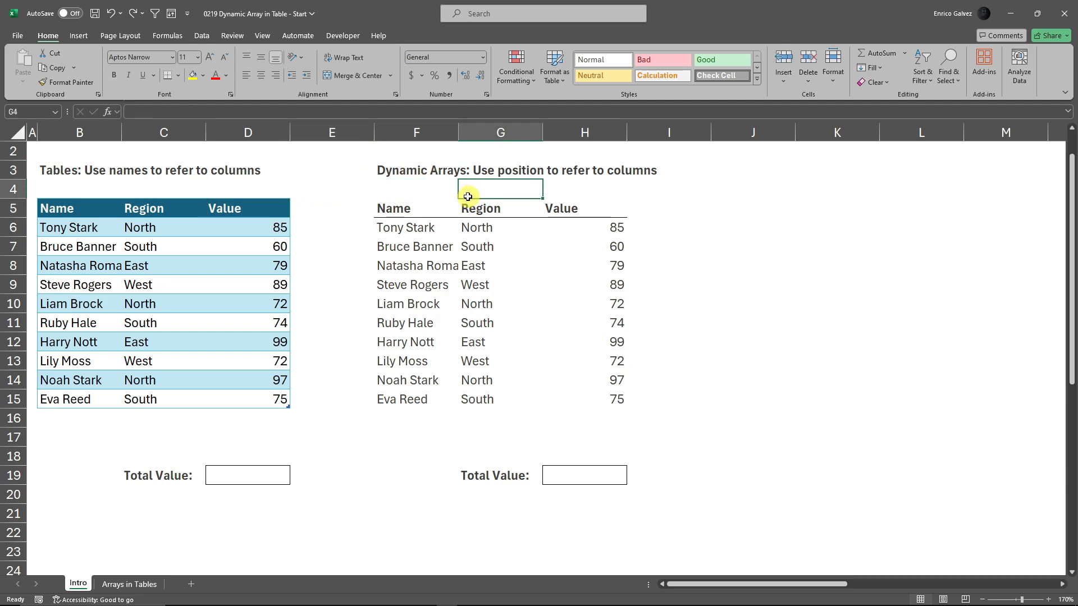
click(385, 211)
click(412, 226)
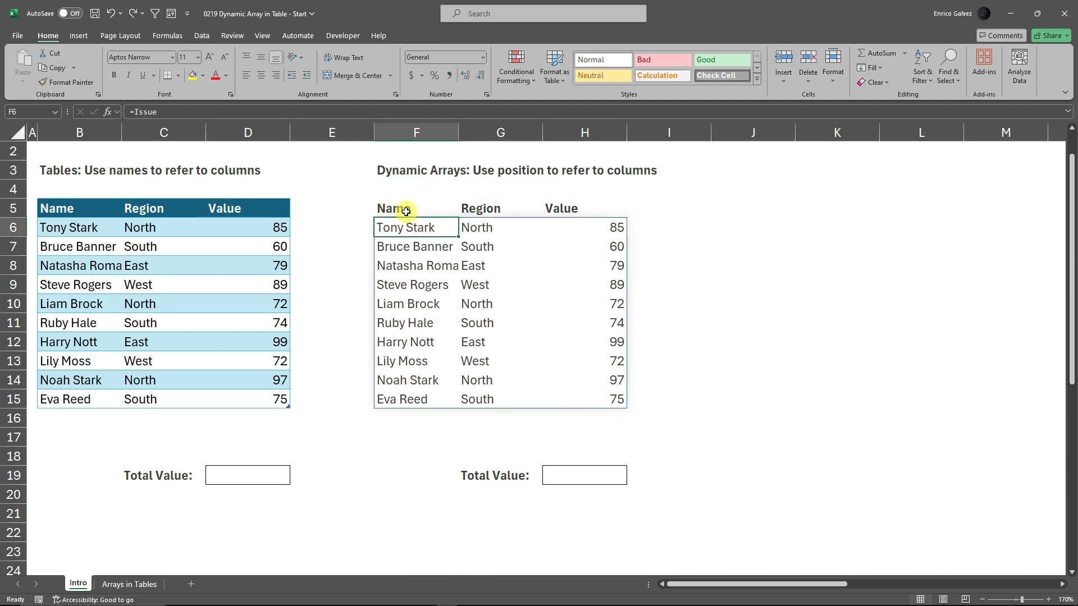
click(406, 205)
drag(408, 204, 409, 397)
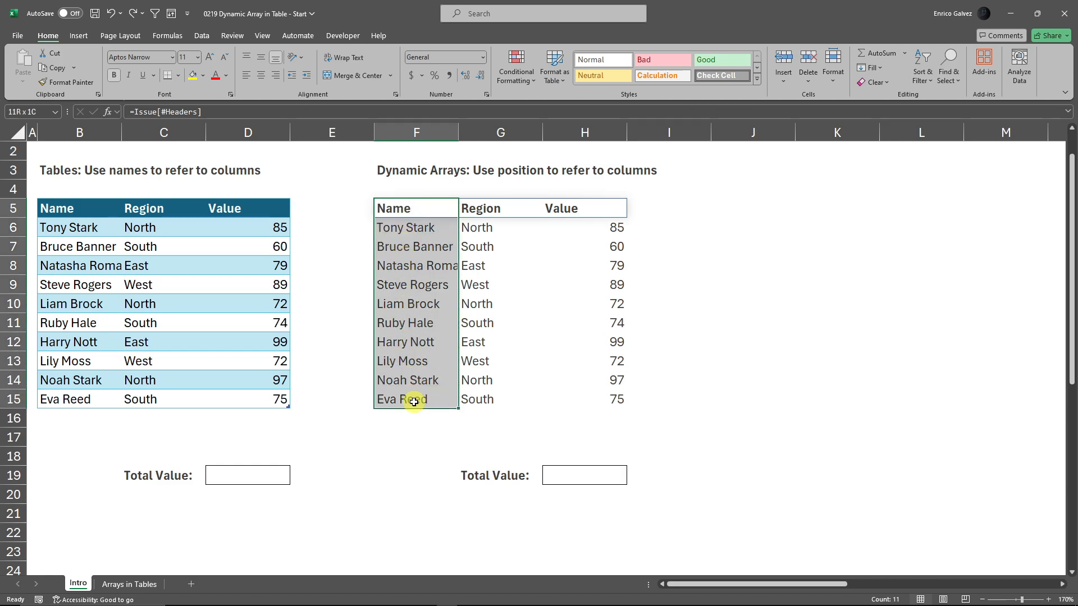
click(566, 215)
drag(566, 215, 573, 396)
click(752, 322)
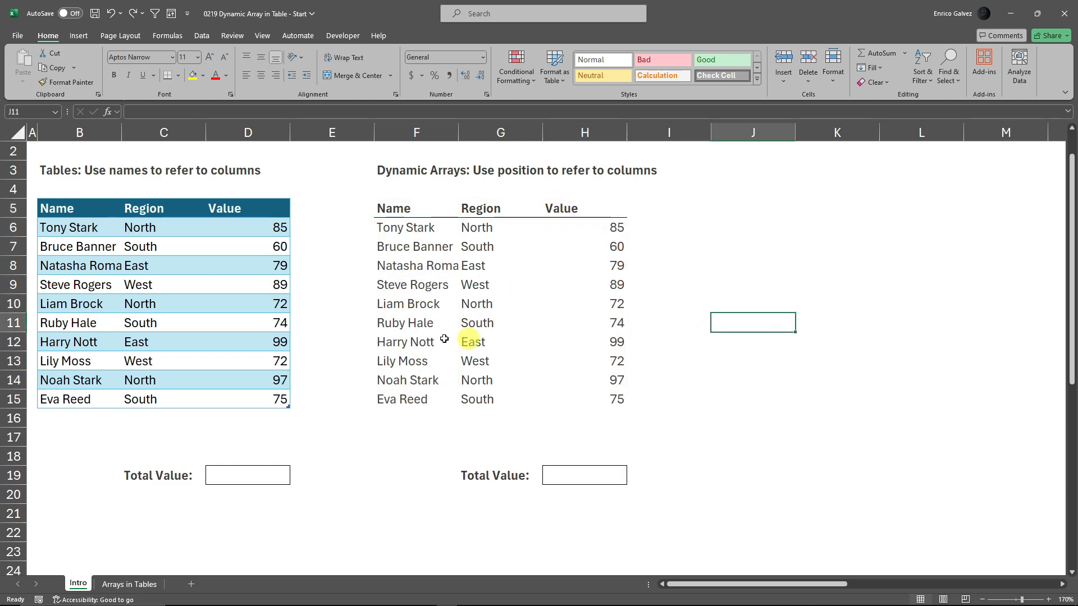
- Enter a SUM formula over D6:D16 in the table's Total Value cell D19
click(256, 481)
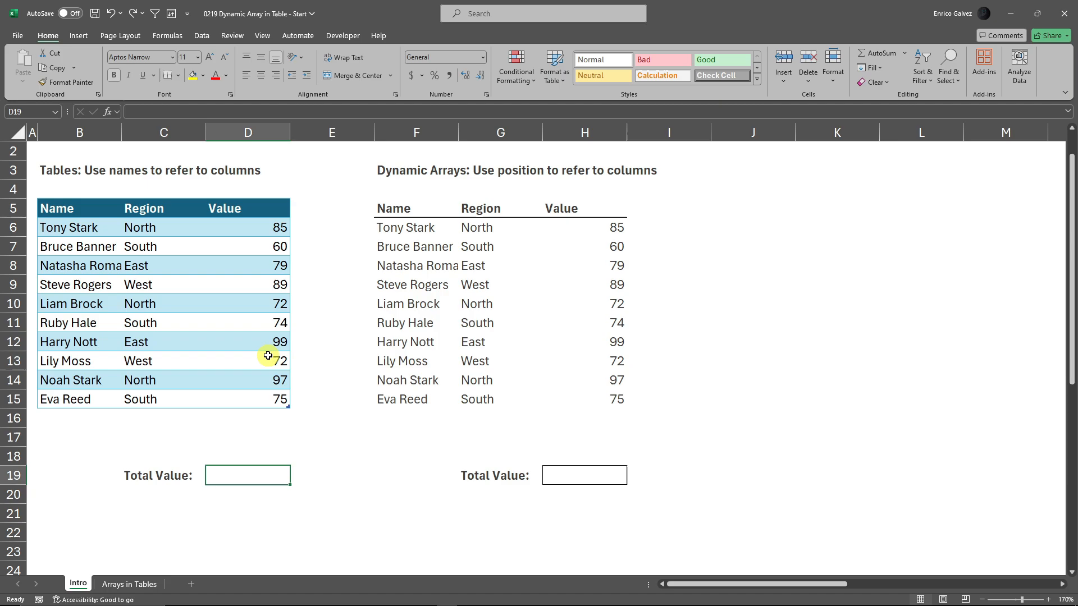
text(=s)
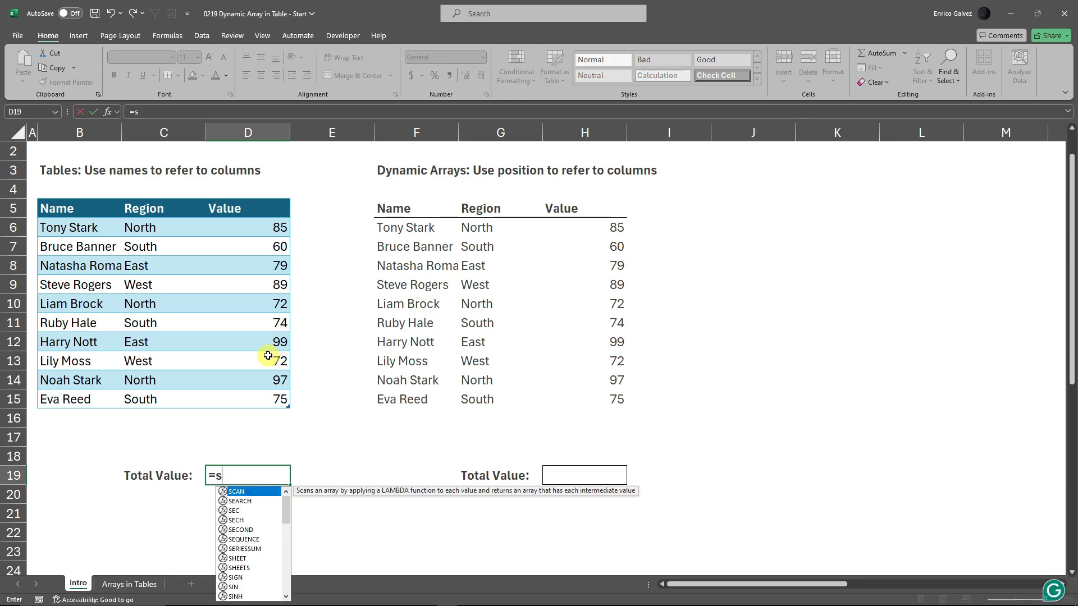
text(um()
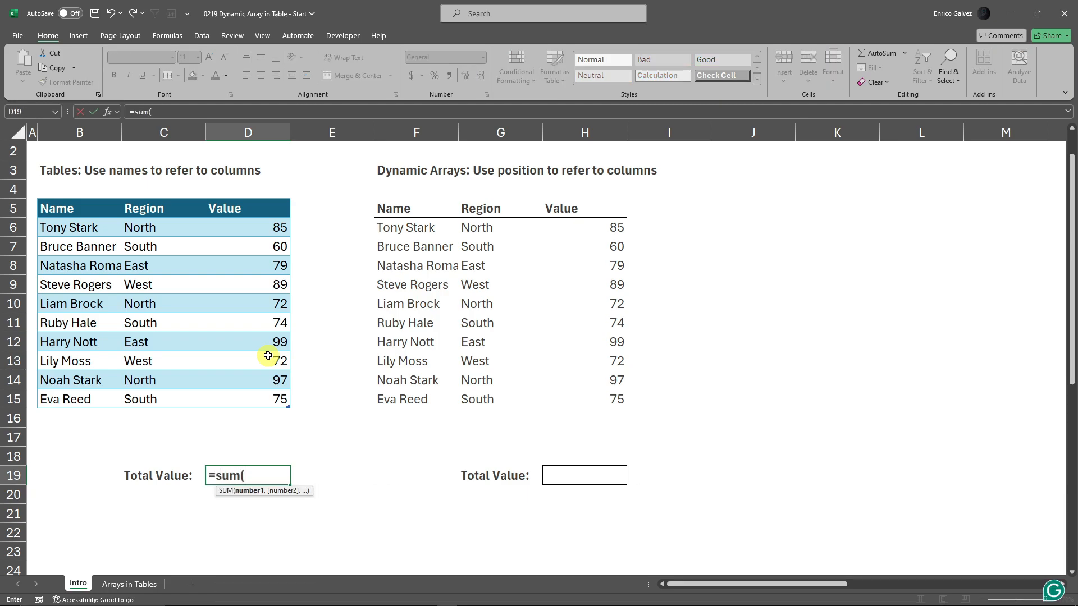
drag(275, 225, 272, 416)
key(Return)
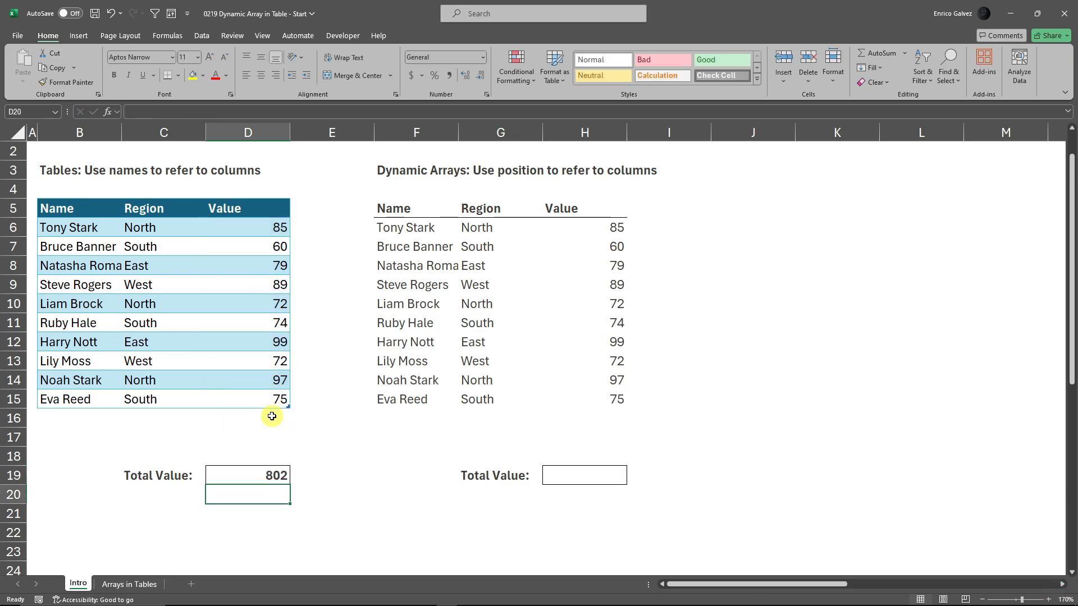
- Inspect the table's total formula in D19 and compare the Value ranges D6:D15 and H6:H15 feeding the two total cells
click(271, 474)
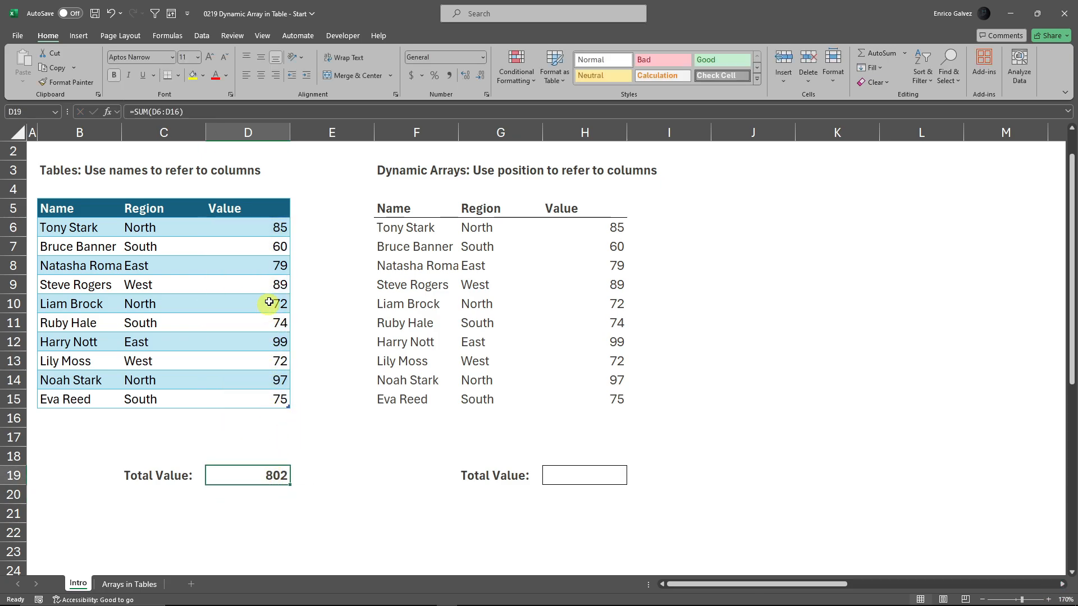
drag(264, 225, 286, 399)
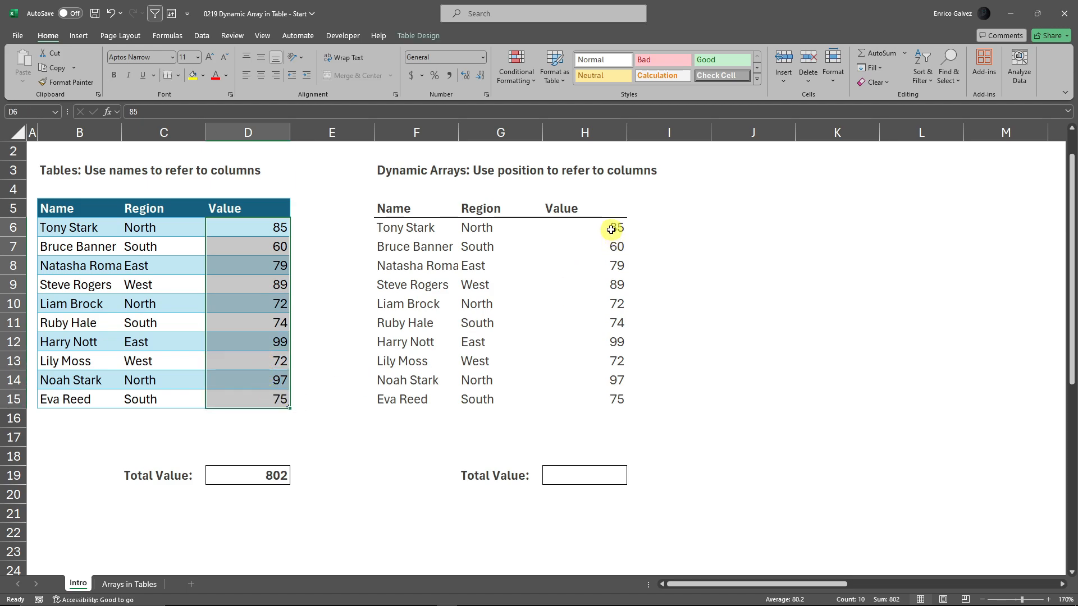
drag(614, 224, 618, 399)
click(709, 405)
click(594, 479)
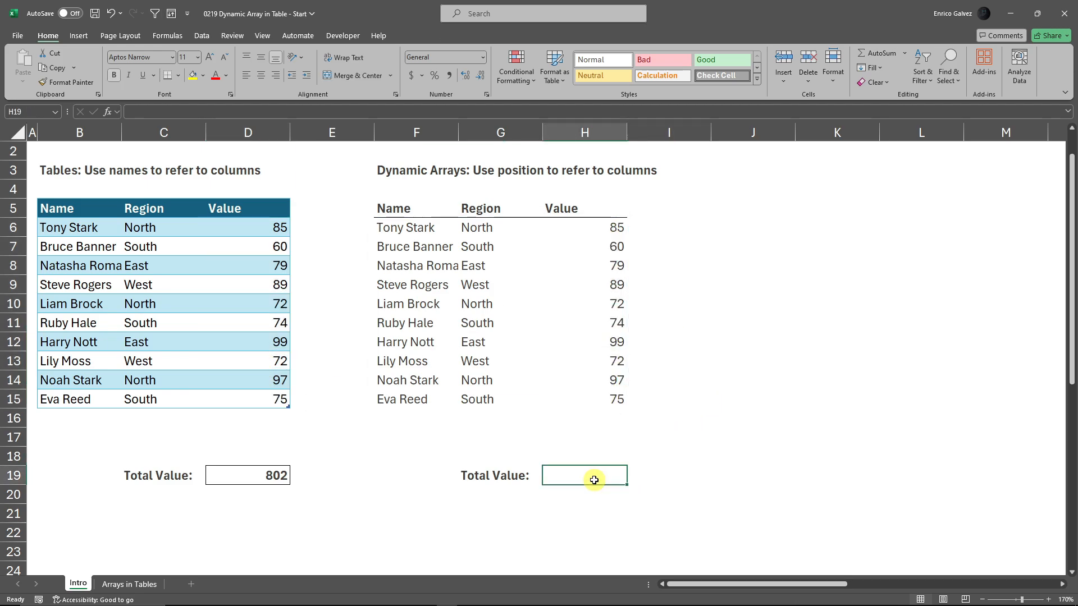
click(278, 476)
click(583, 474)
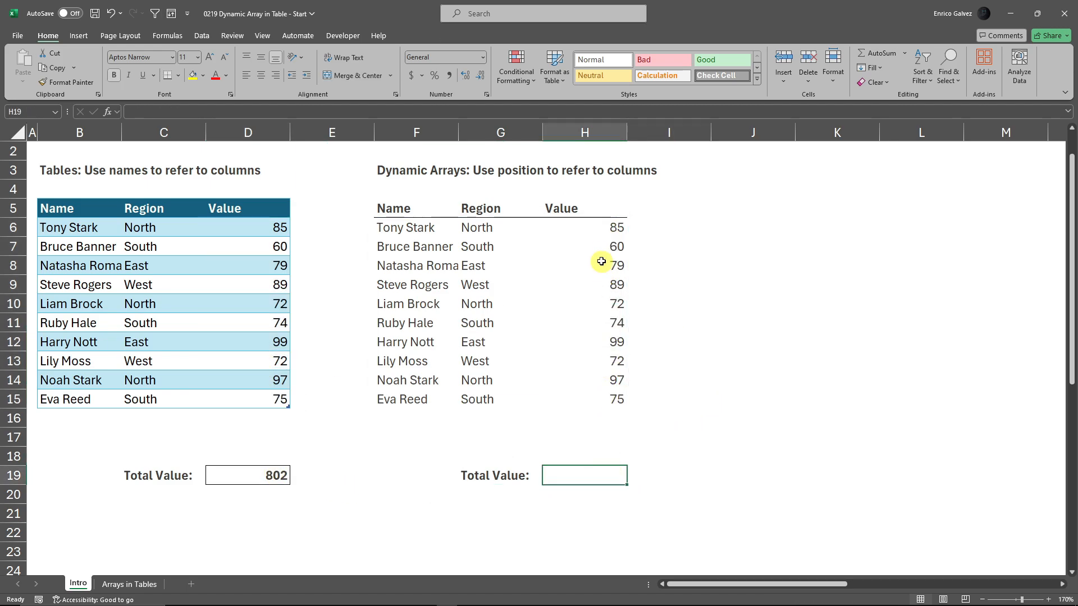
drag(611, 227, 622, 403)
click(717, 339)
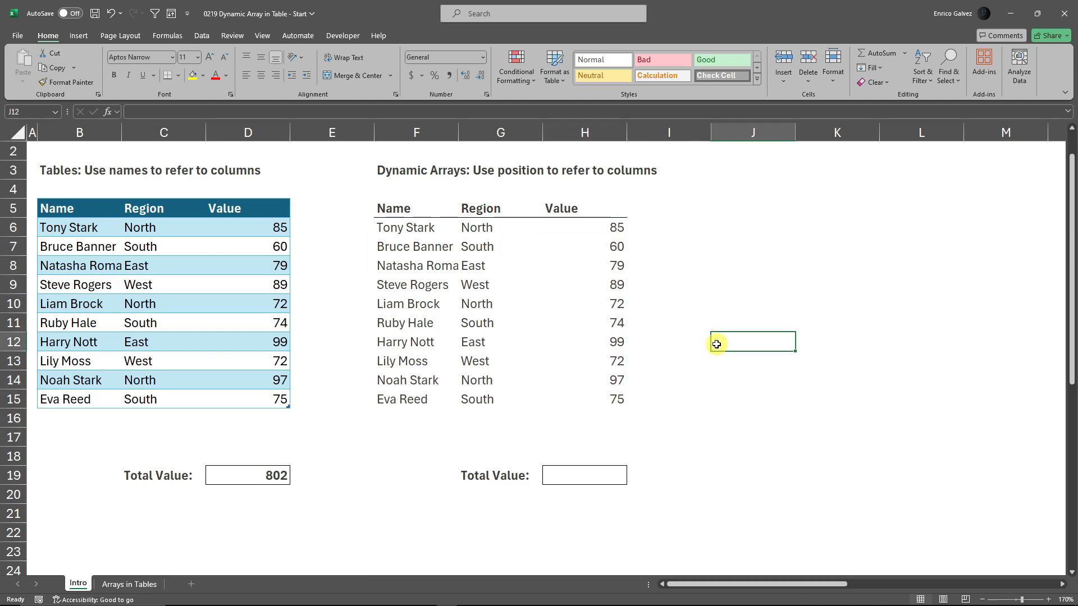
- Begin a SUM formula in the dynamic array's Total Value cell H19 that references the spill range F6#
click(584, 479)
text(=)
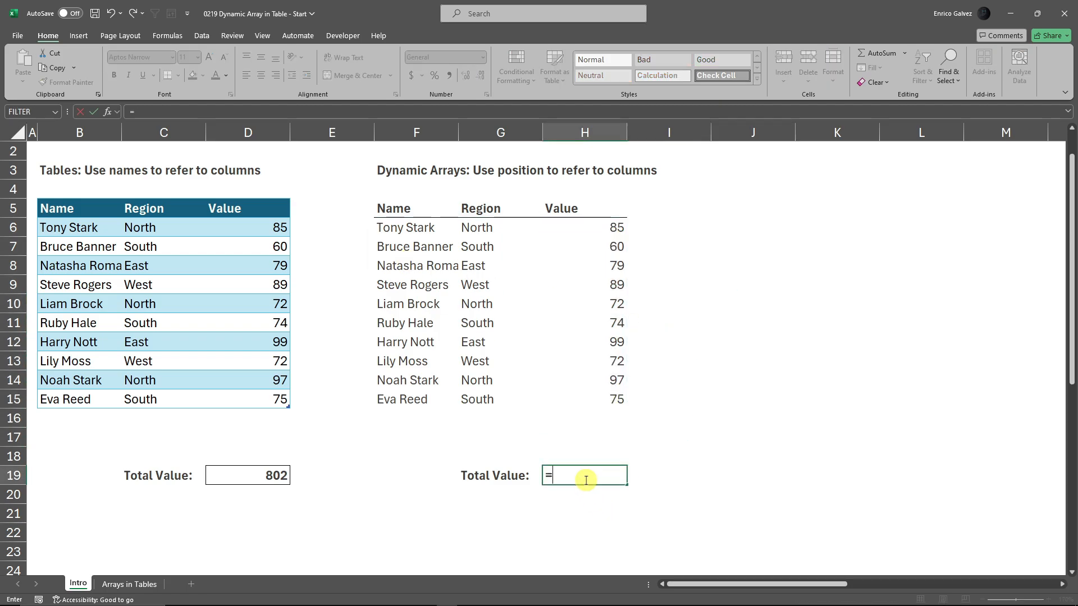
text(sum()
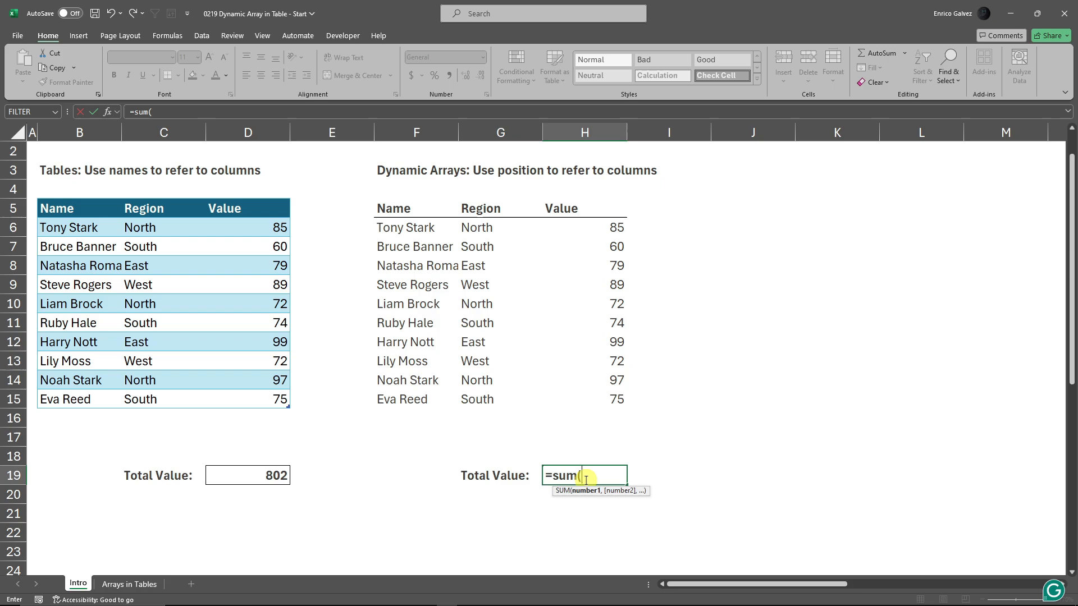
click(392, 225)
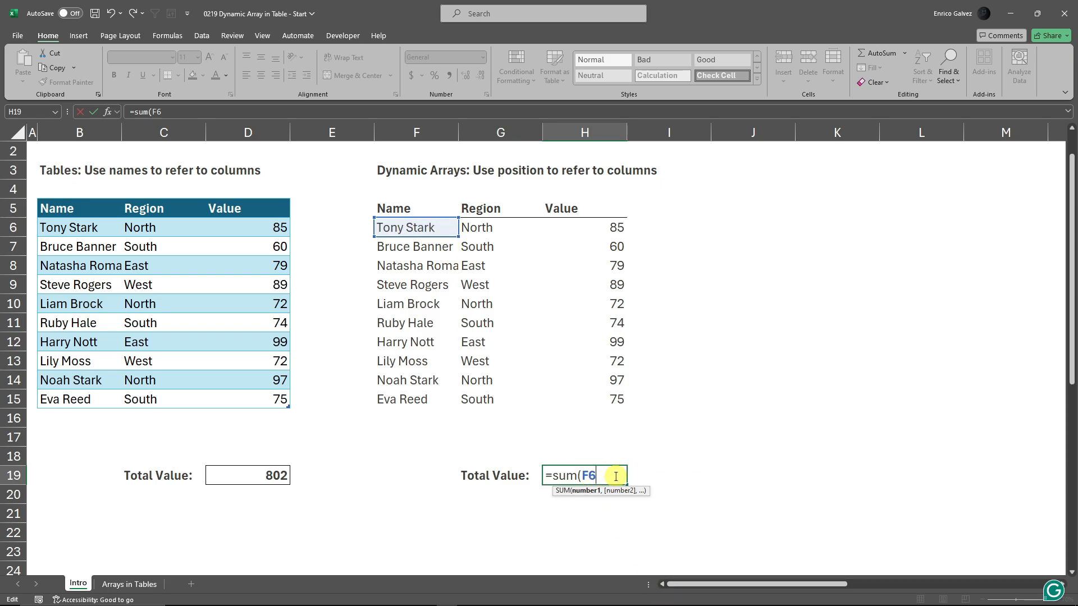
text(#)
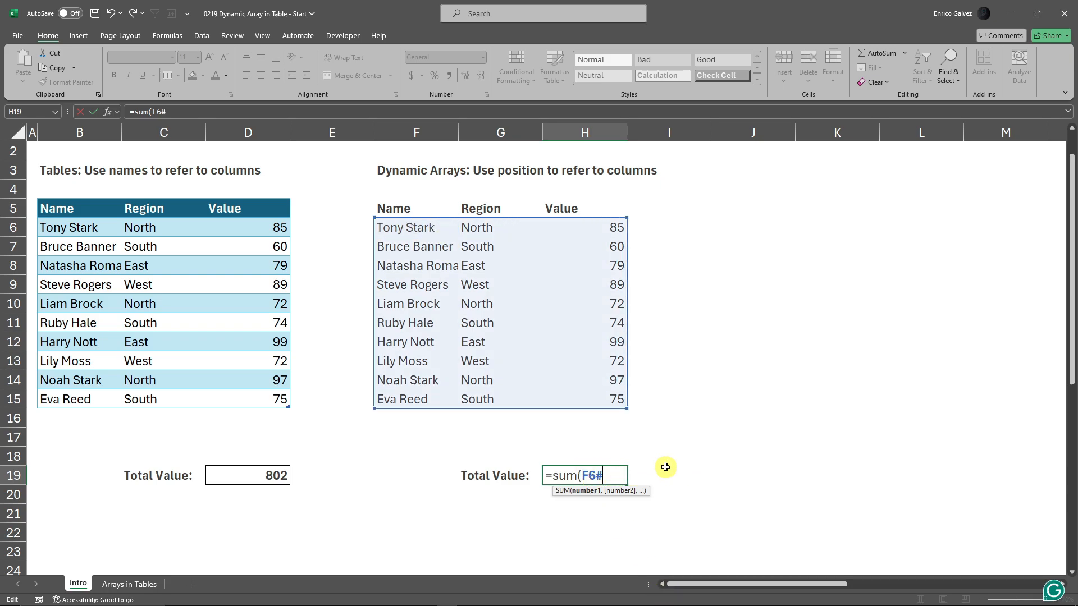
- Wrap F6# in CHOOSECOLS with column number 3 and complete H19 as =SUM(CHOOSECOLS(F6#,3))
click(583, 476)
text(choos)
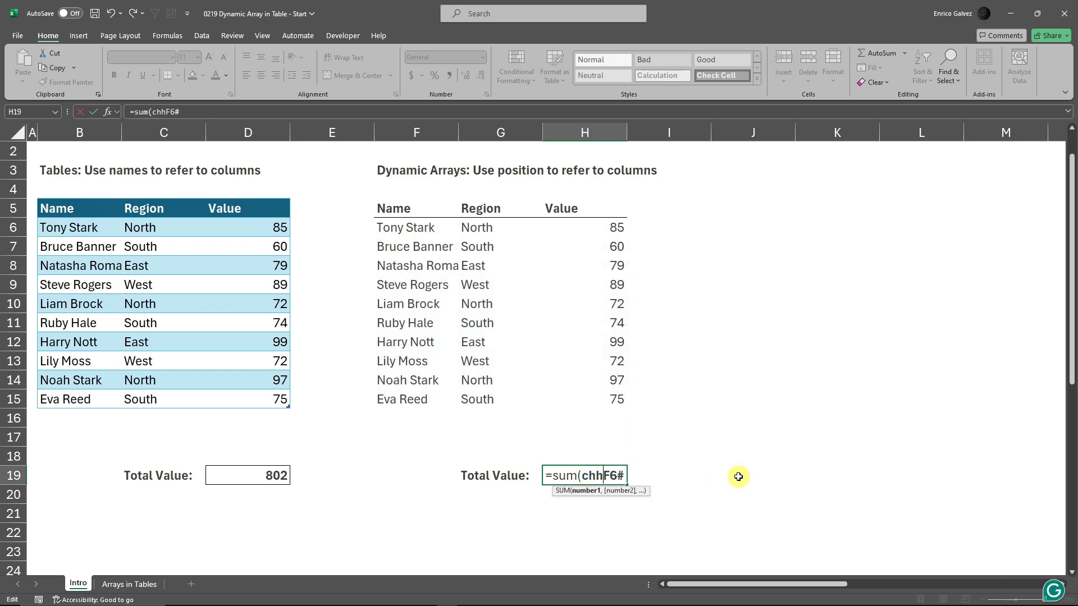
text(ecols)
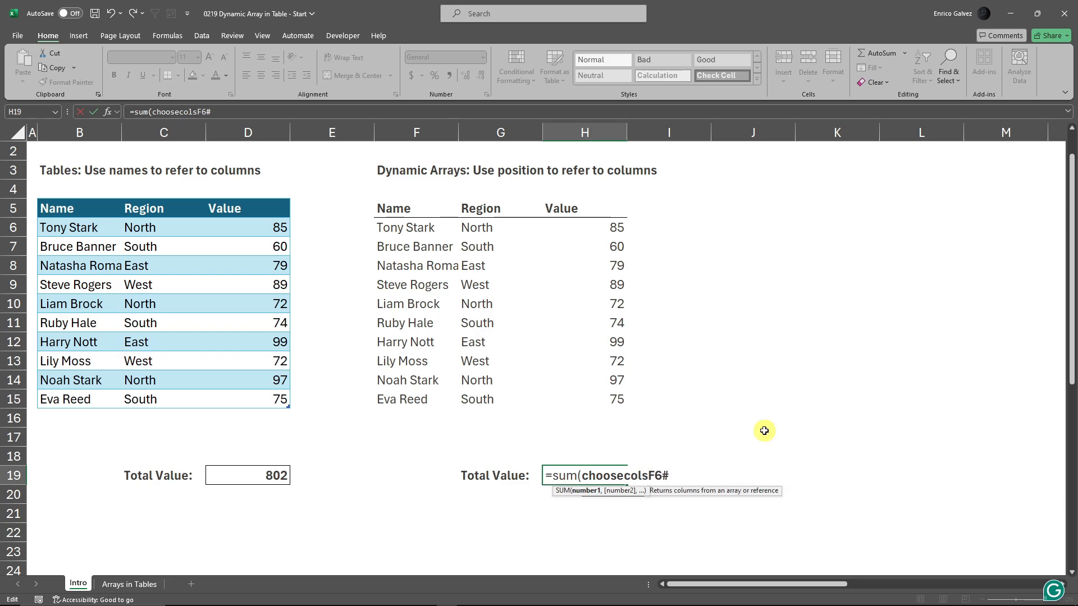
text((F6#)
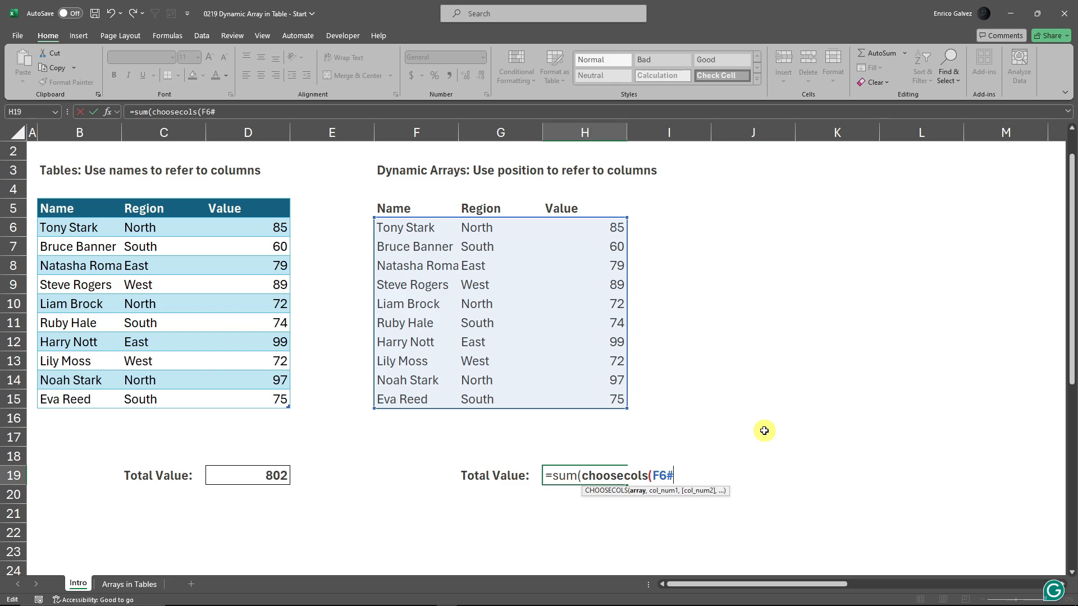
text(,)
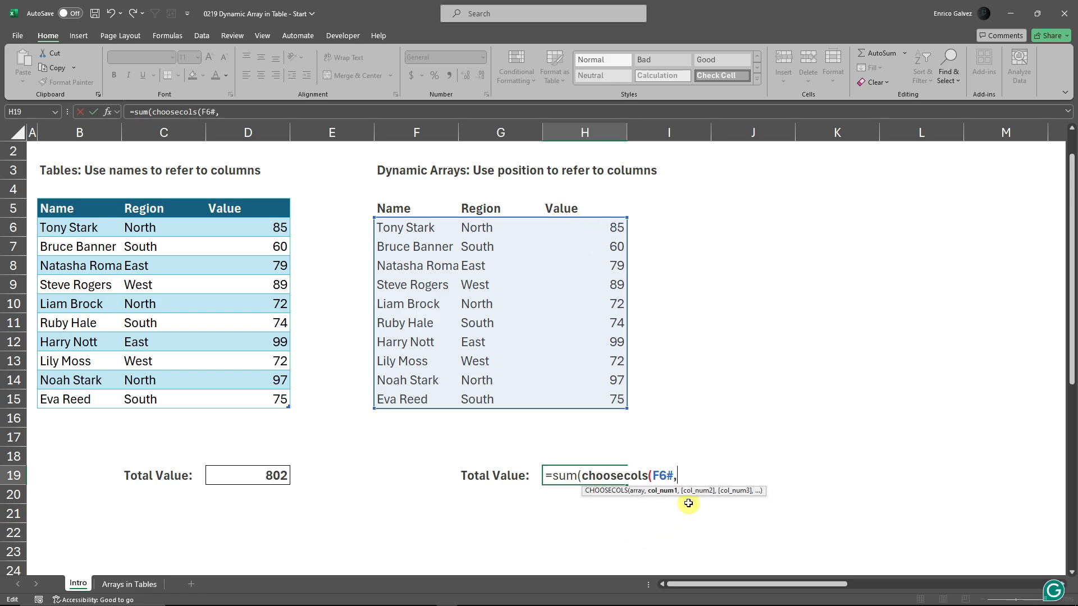
text(3)
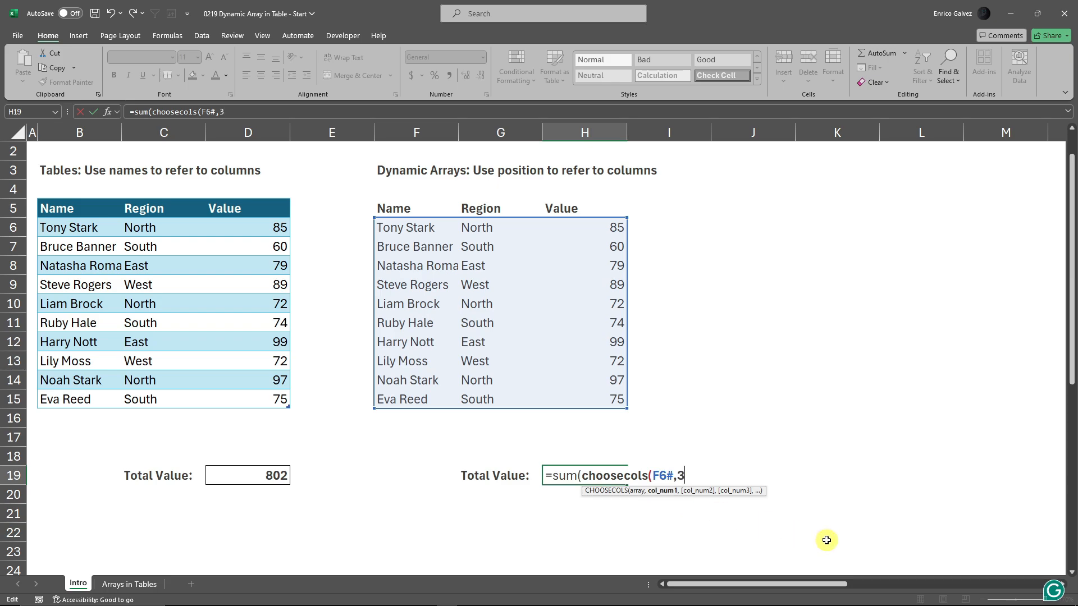
text())
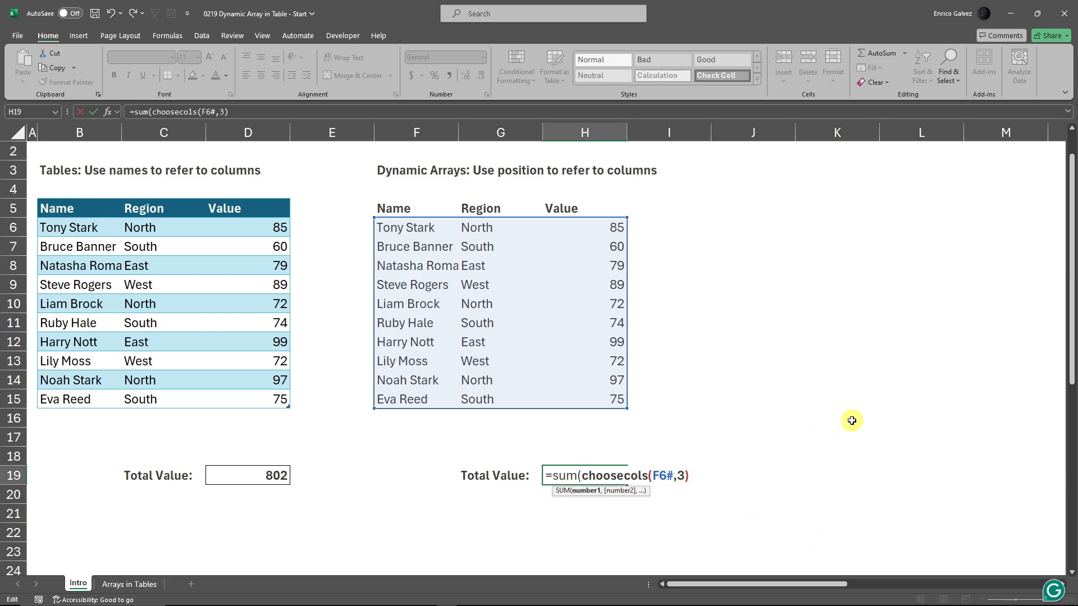
text())
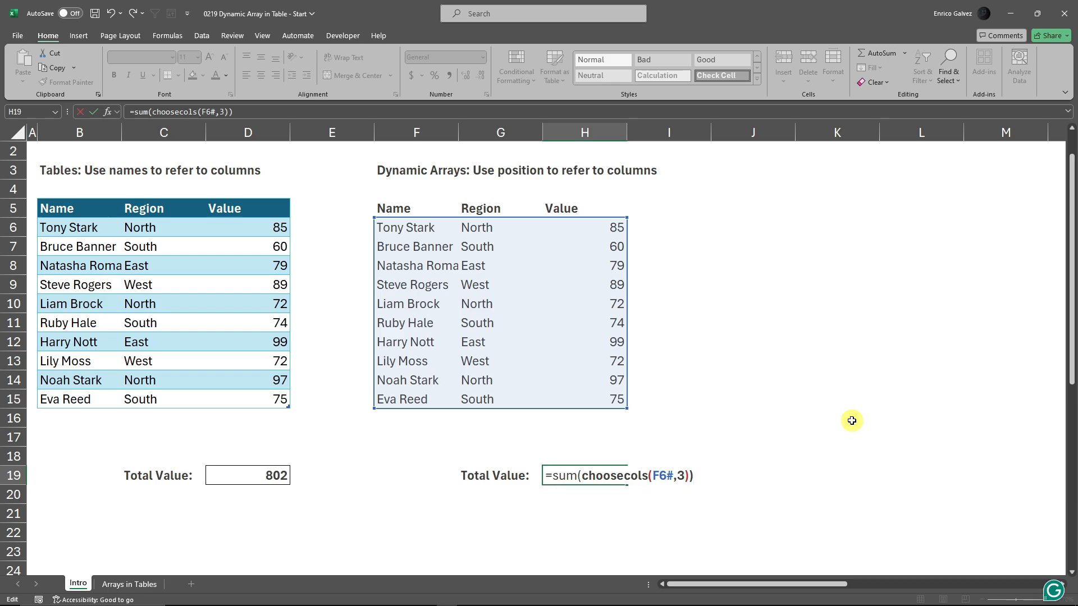
key(Return)
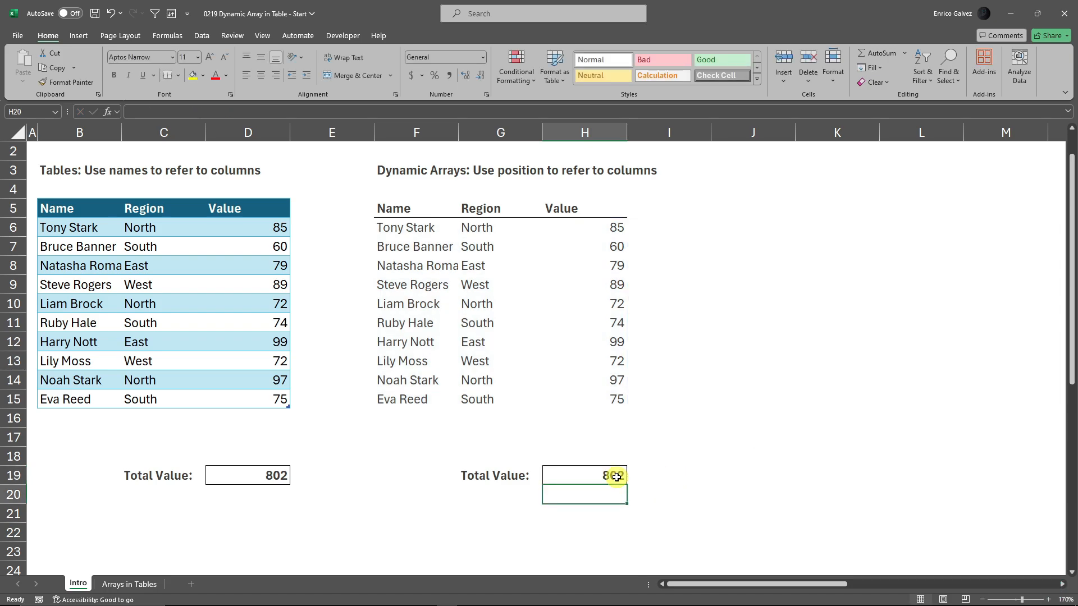
- Compare the total formulas in D19 and H19 and check the table's Value header
click(616, 477)
click(278, 477)
click(598, 479)
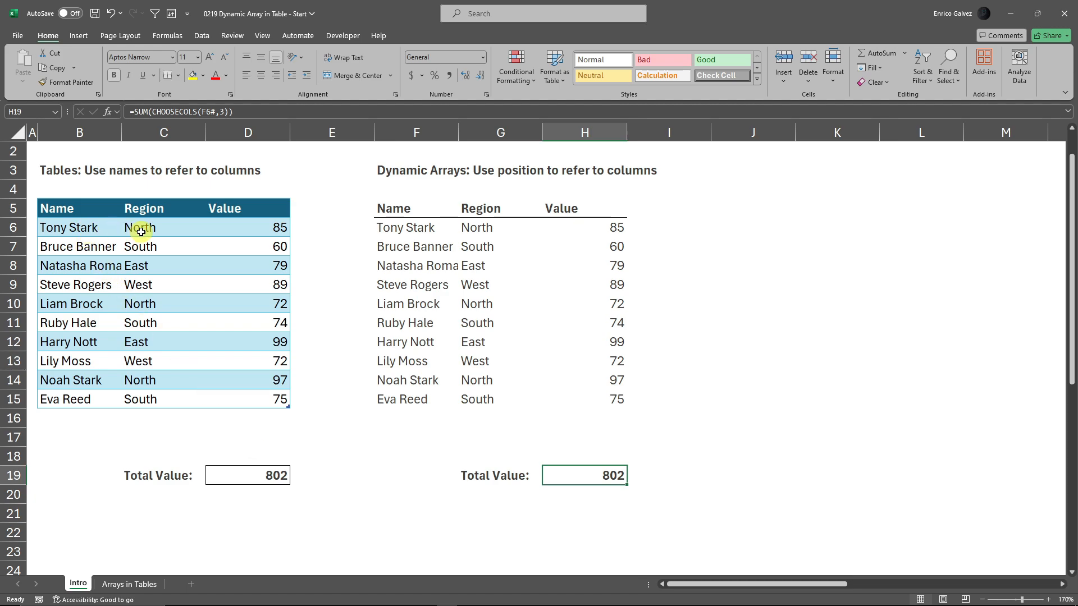
click(223, 208)
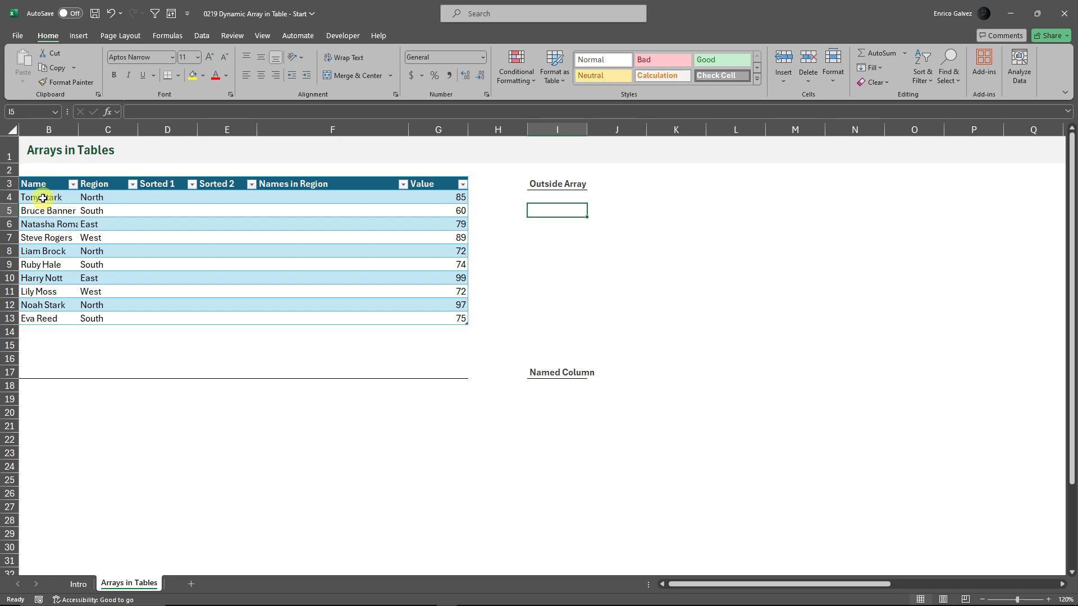
- Enter =SORT(Data[Name]) in I4 under Outside Array to list the table's names in sorted order
drag(43, 198, 180, 318)
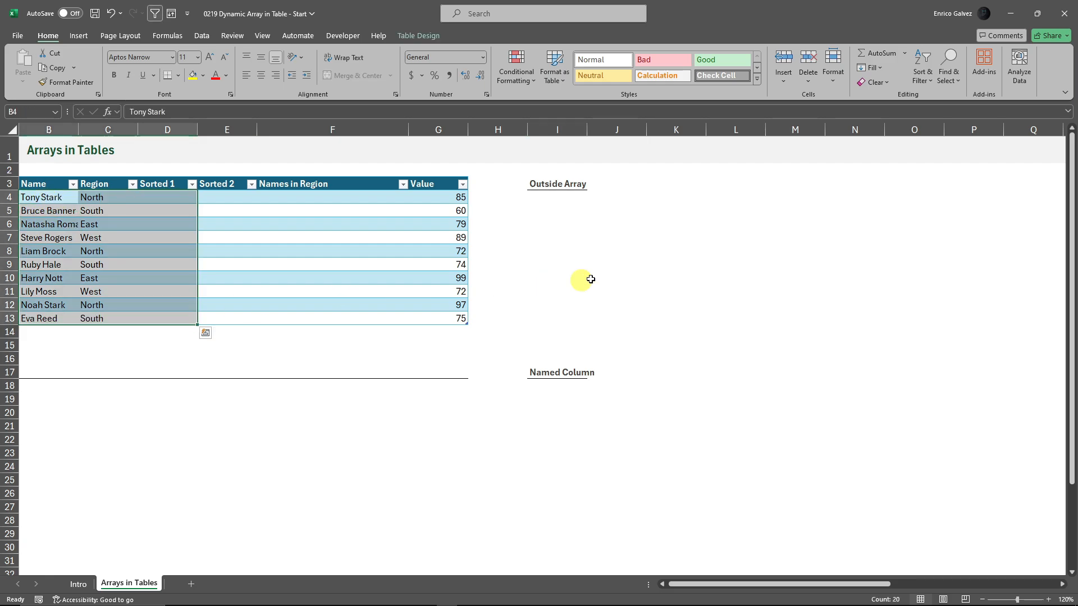
click(589, 279)
click(551, 196)
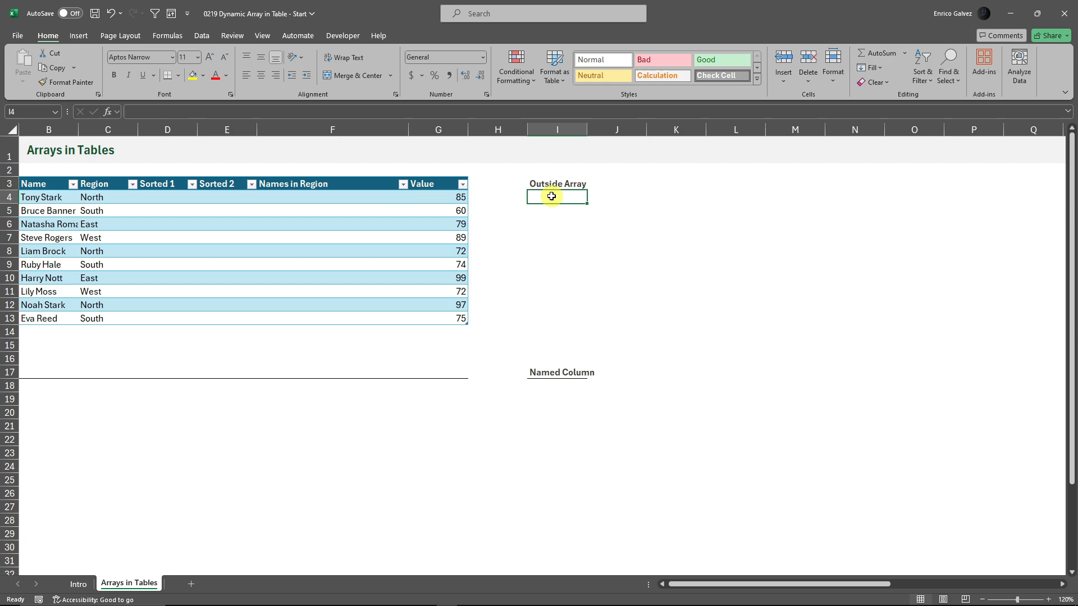
text(=sort)
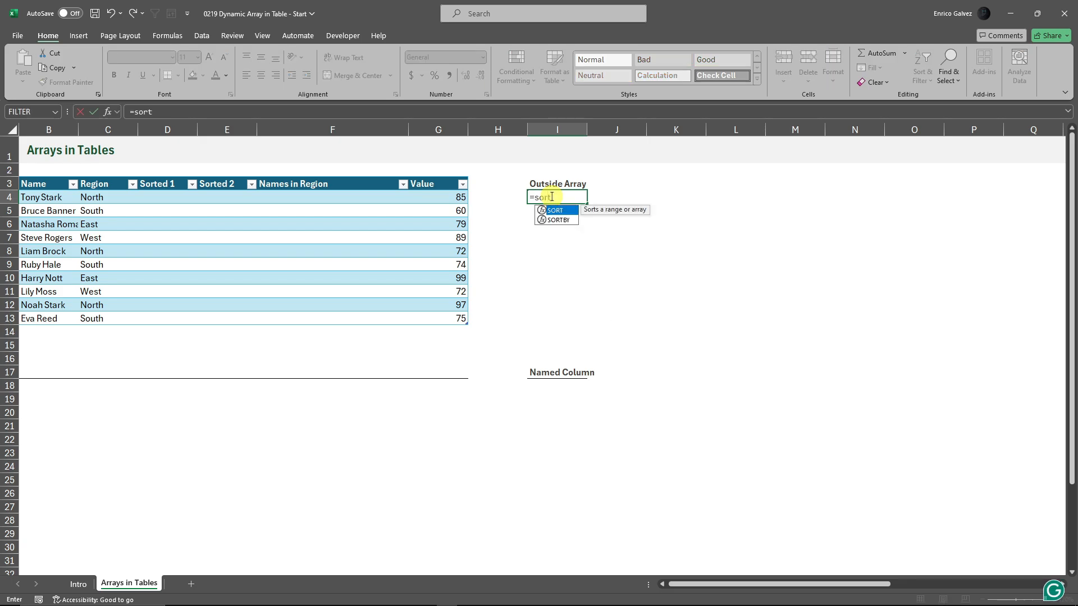
text(()
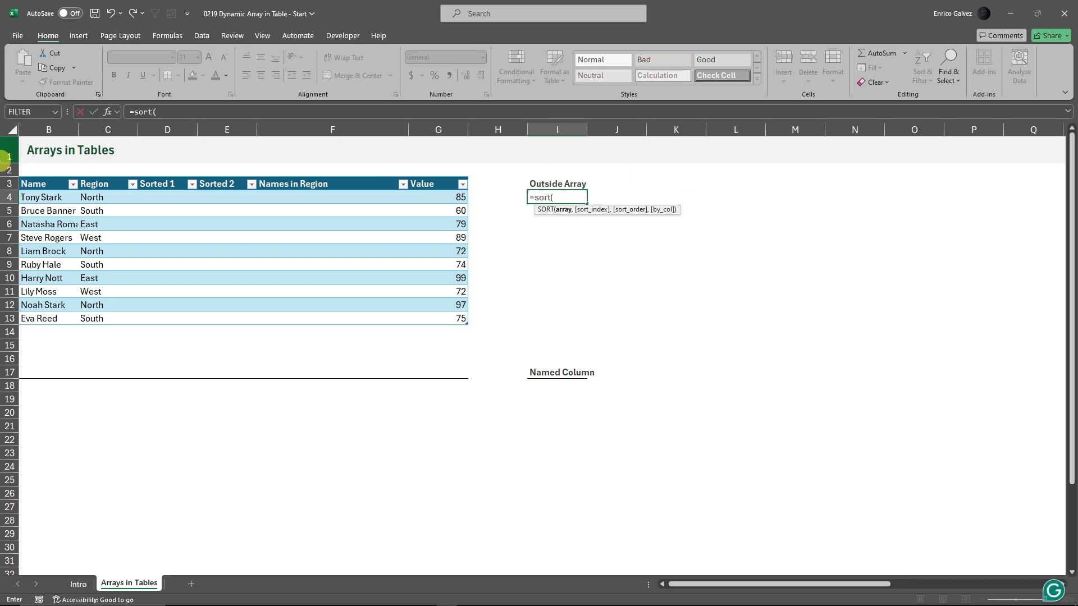
click(48, 175)
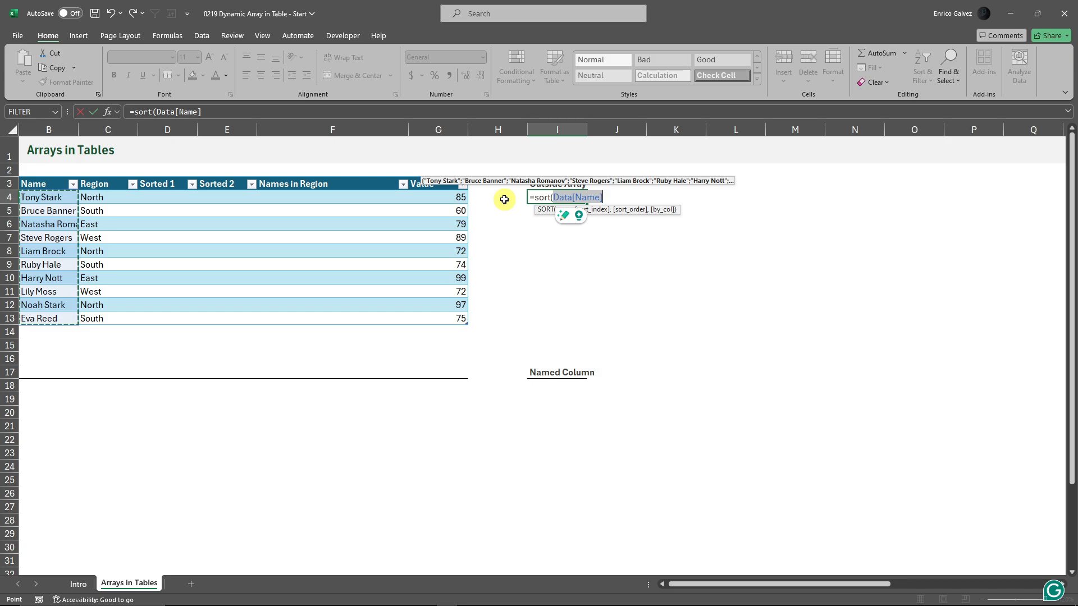
text())
key(Return)
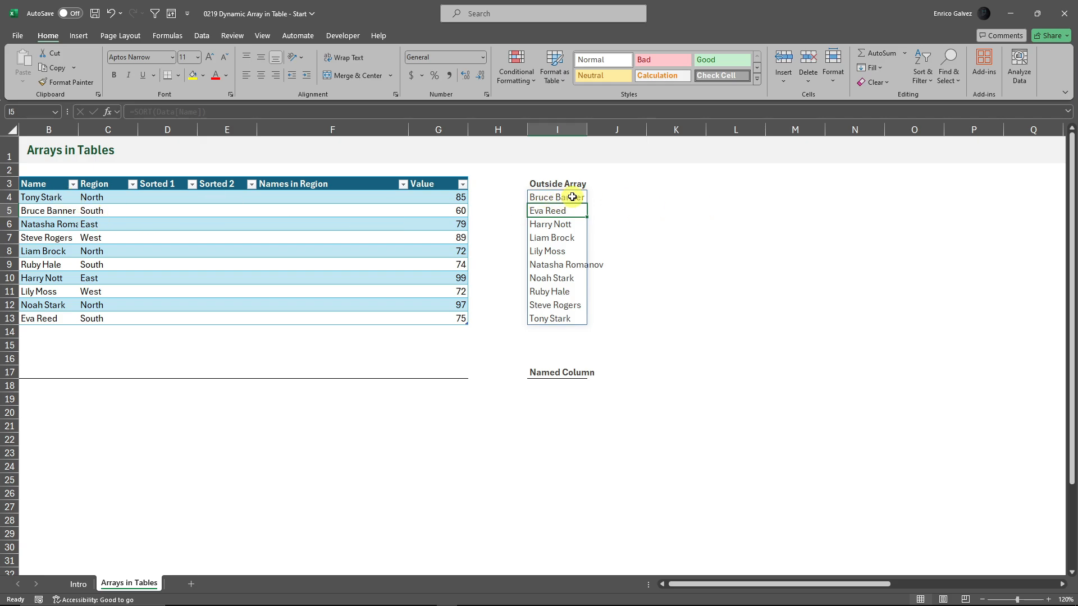
- Compare the spilled Outside Array list with the table's Name column
drag(570, 194, 568, 319)
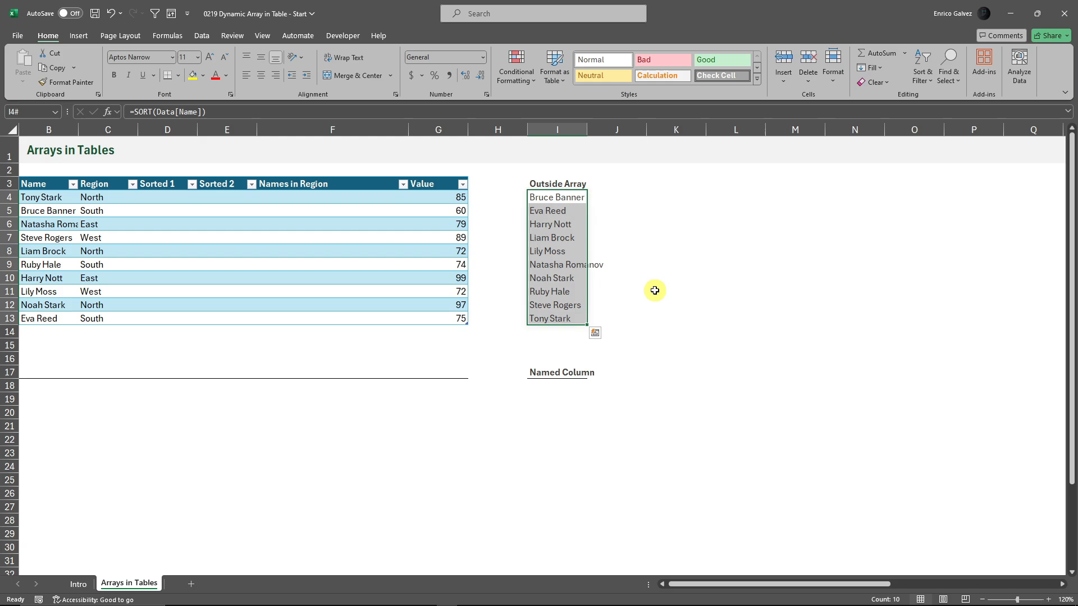
drag(34, 196, 51, 316)
click(600, 227)
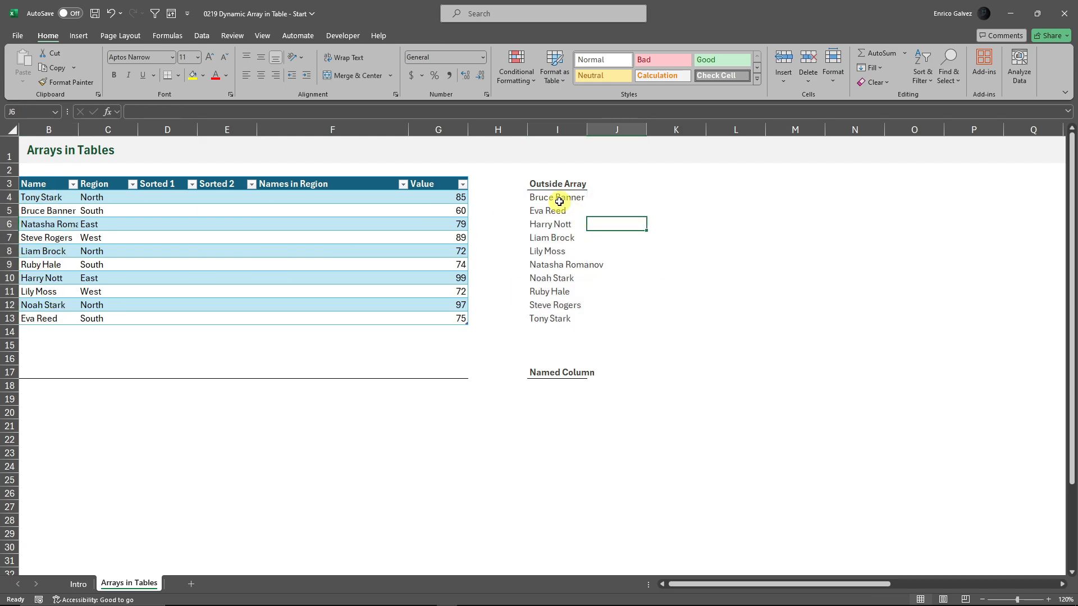
drag(559, 201, 550, 316)
click(658, 262)
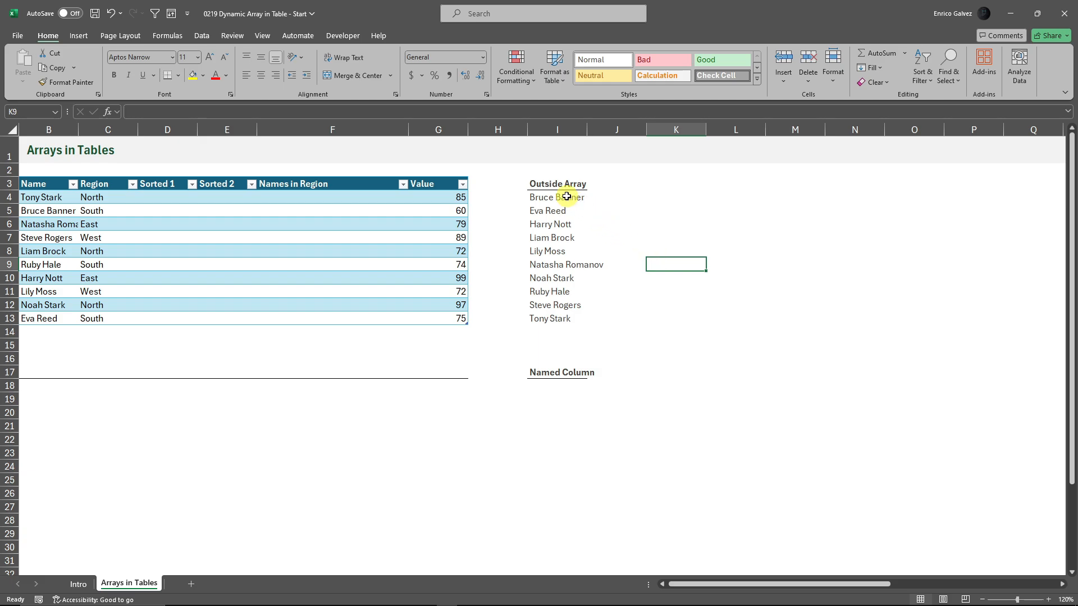
drag(566, 196, 547, 319)
click(608, 241)
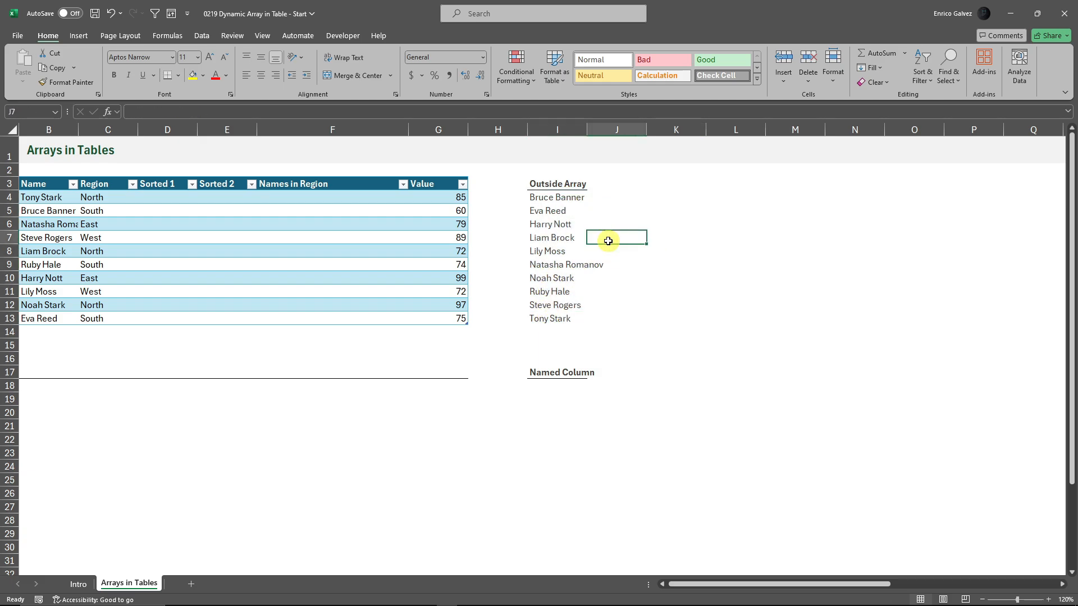
key(Right)
key(Right)
key(Right)
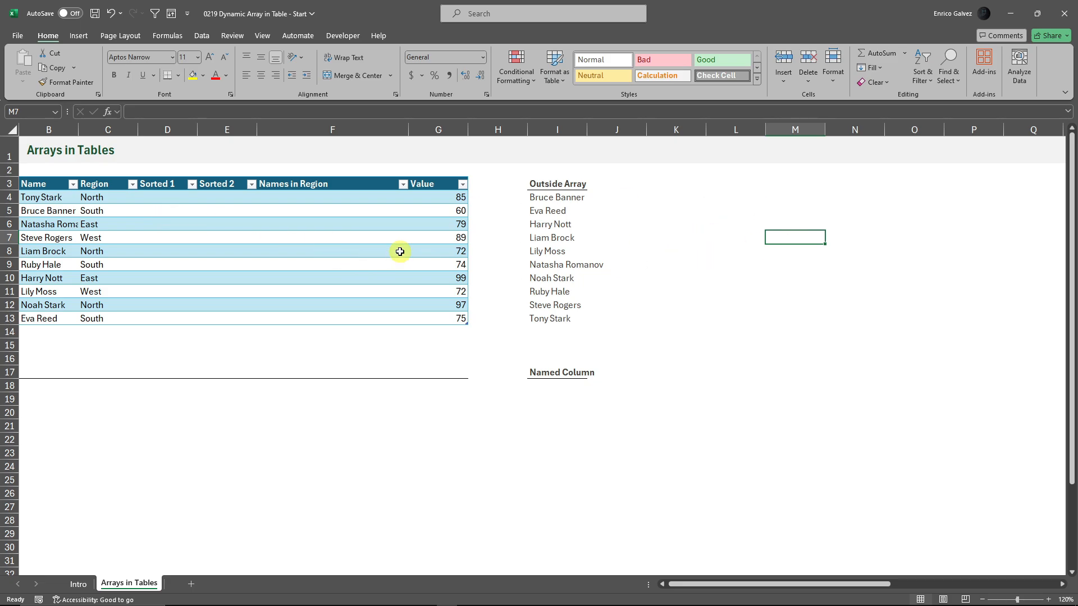
- Fill the table's Sorted 1 column by entering =SORT(I4) in D4, referencing the first Outside Array cell
click(166, 197)
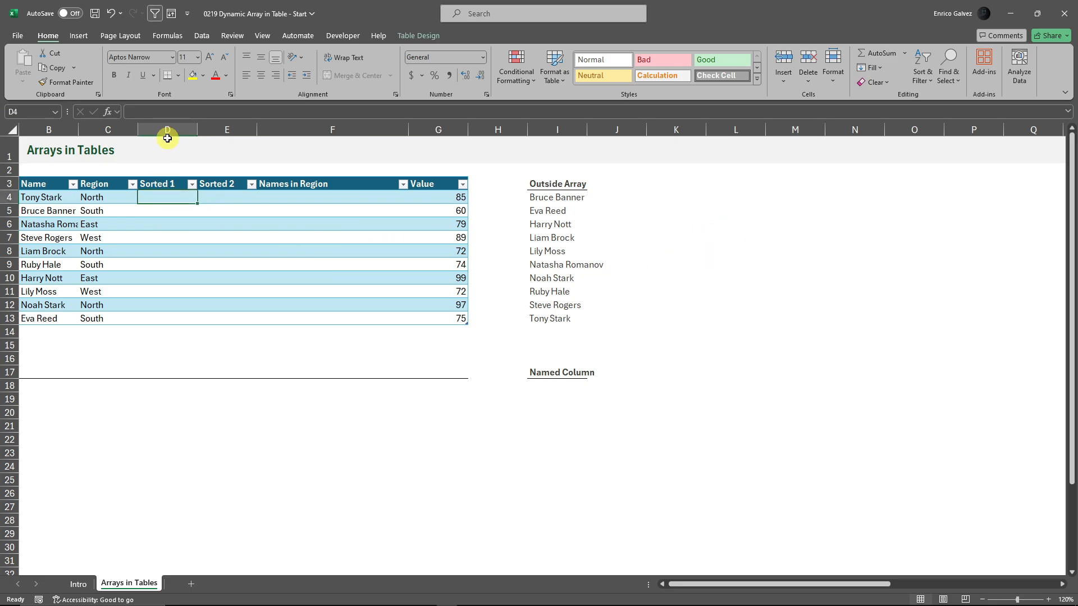
drag(173, 200, 172, 319)
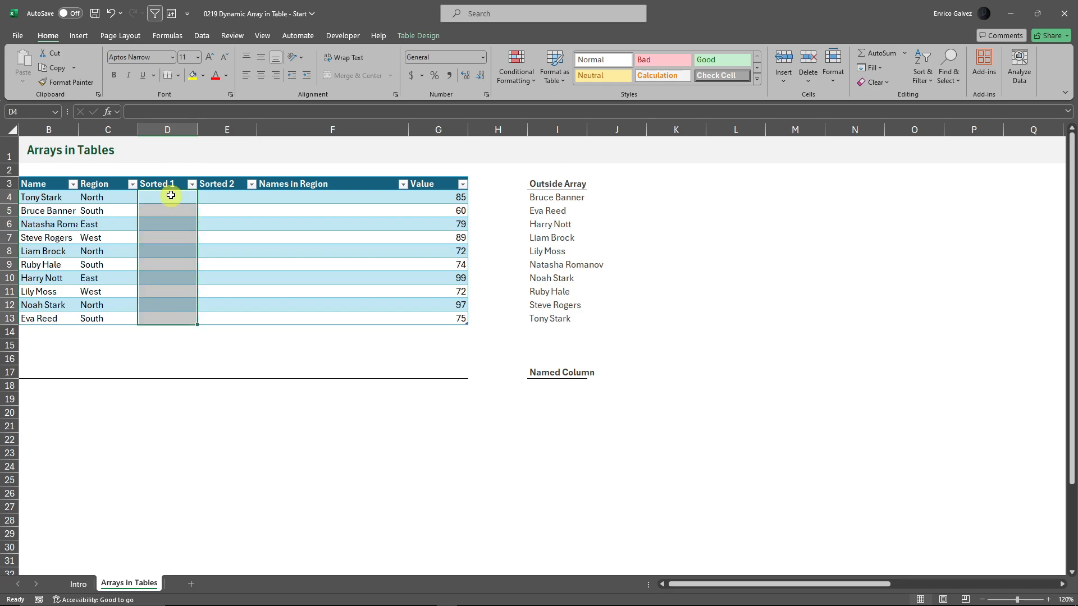
click(173, 195)
text(=s)
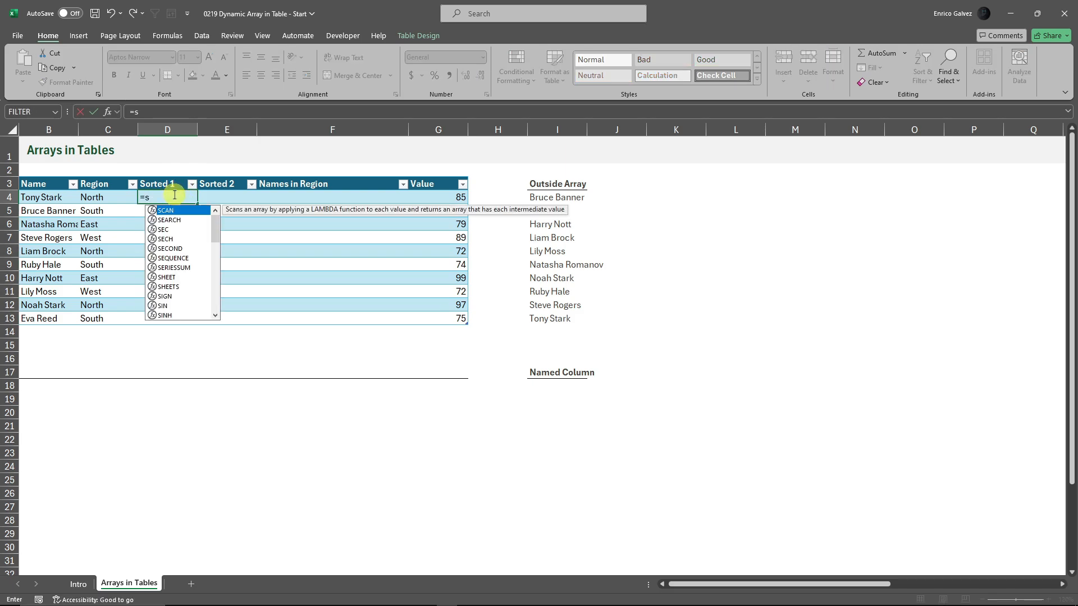
text(ort()
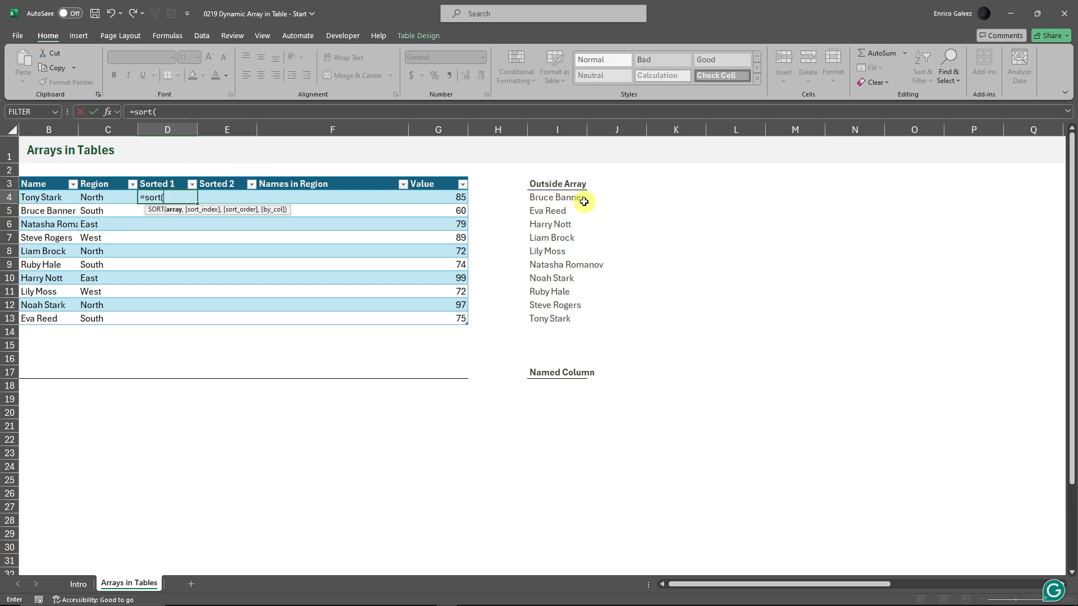
click(567, 200)
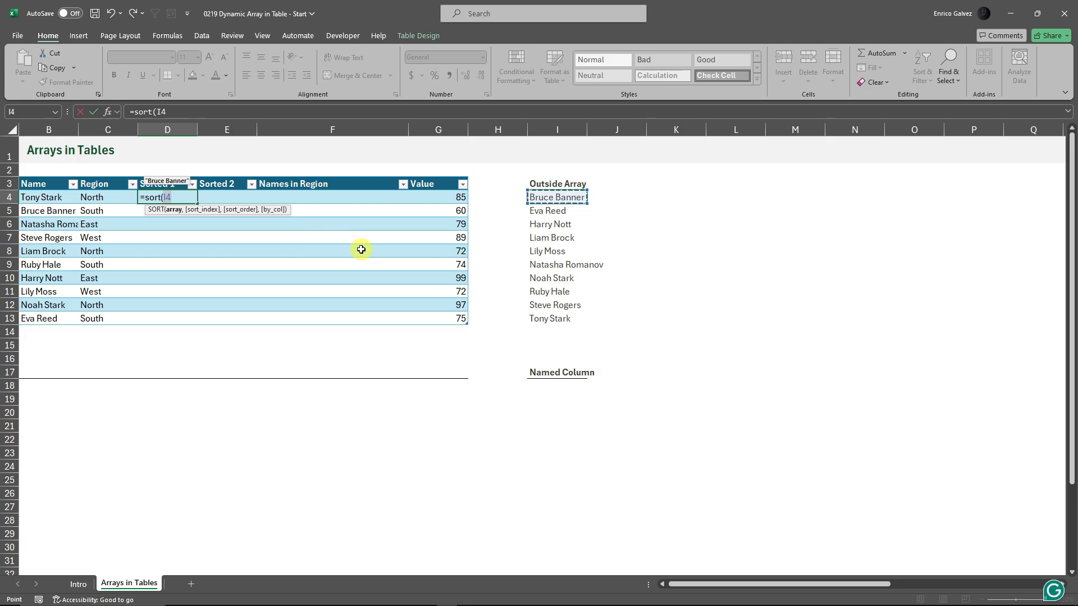
key(Return)
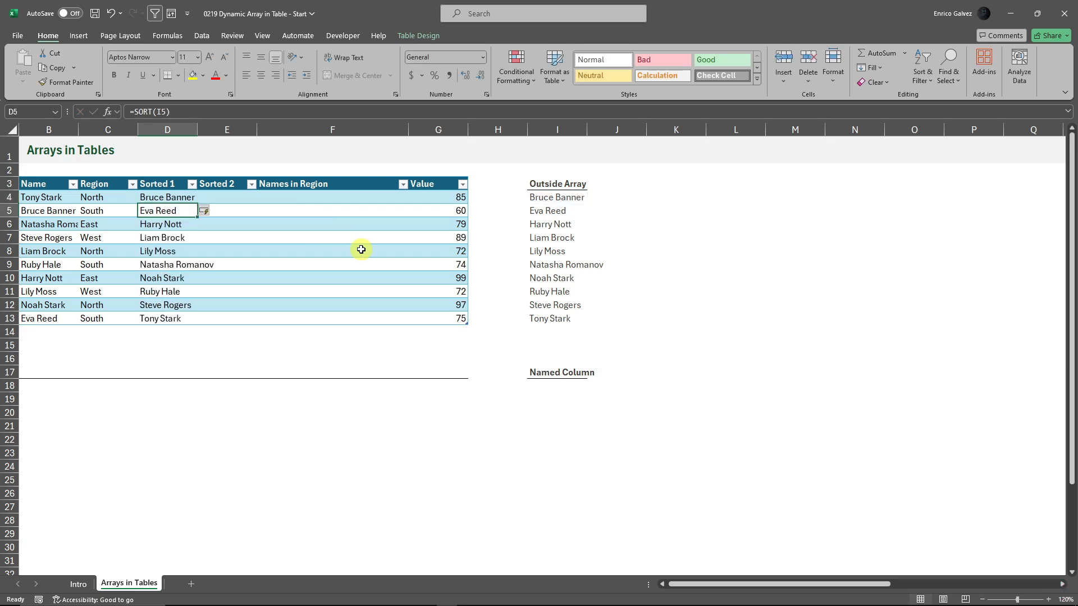
- Add Dr Doom as a new table name in B14 and check the new entry in Sorted 1 and the Outside Array
drag(543, 199, 551, 330)
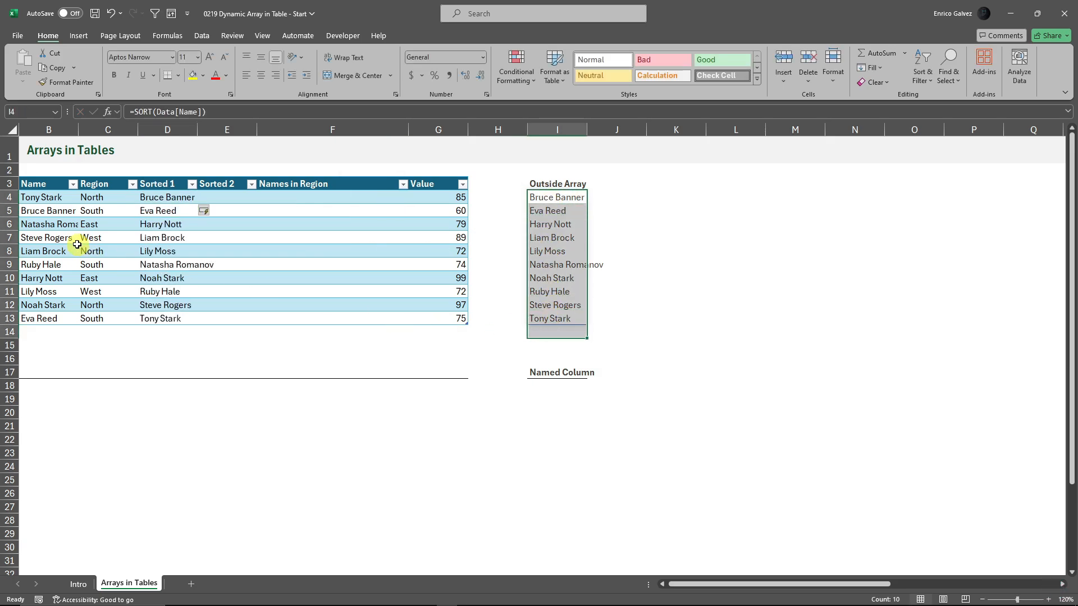
drag(45, 199, 39, 319)
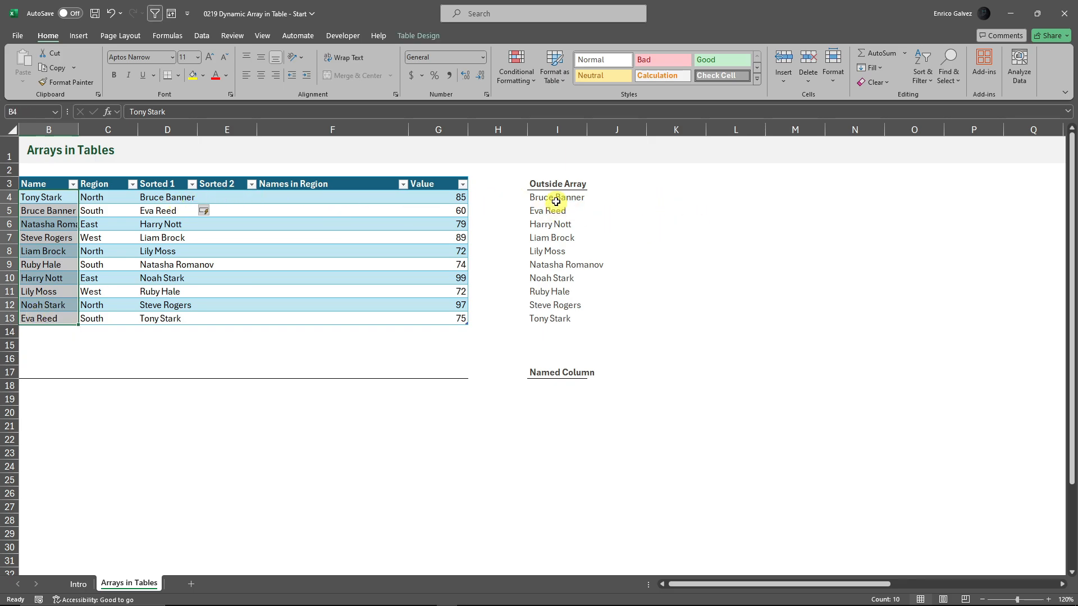
click(46, 331)
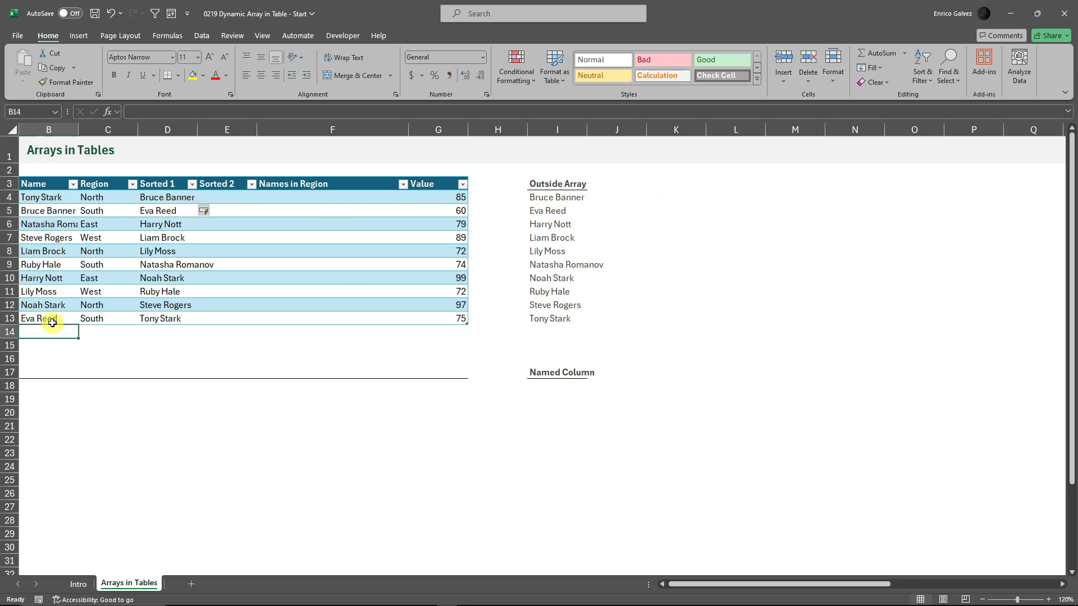
double_click(54, 331)
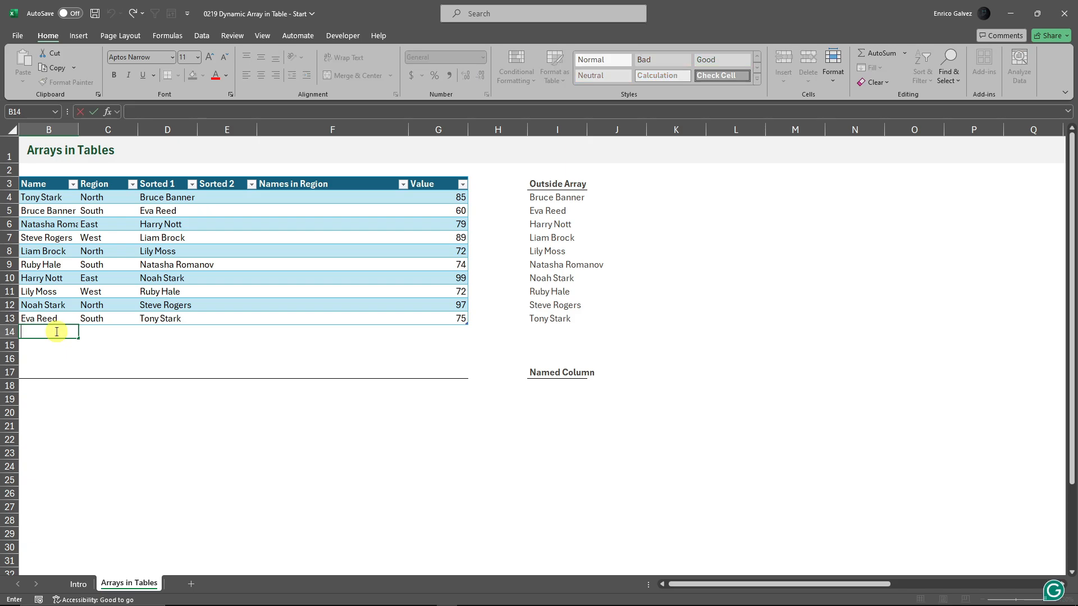
text(Dr)
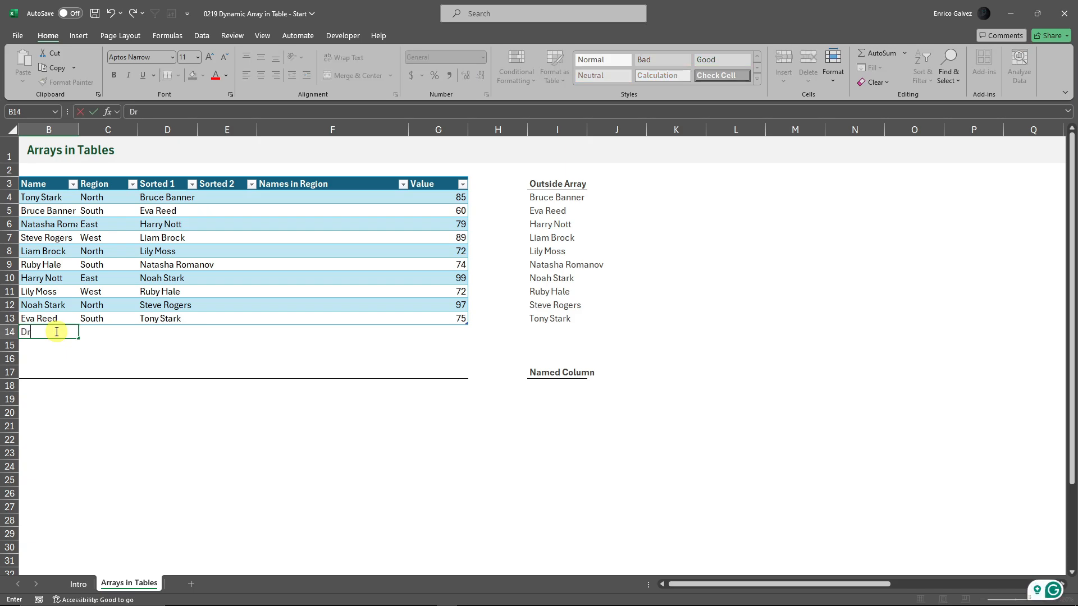
text( Doom)
key(Return)
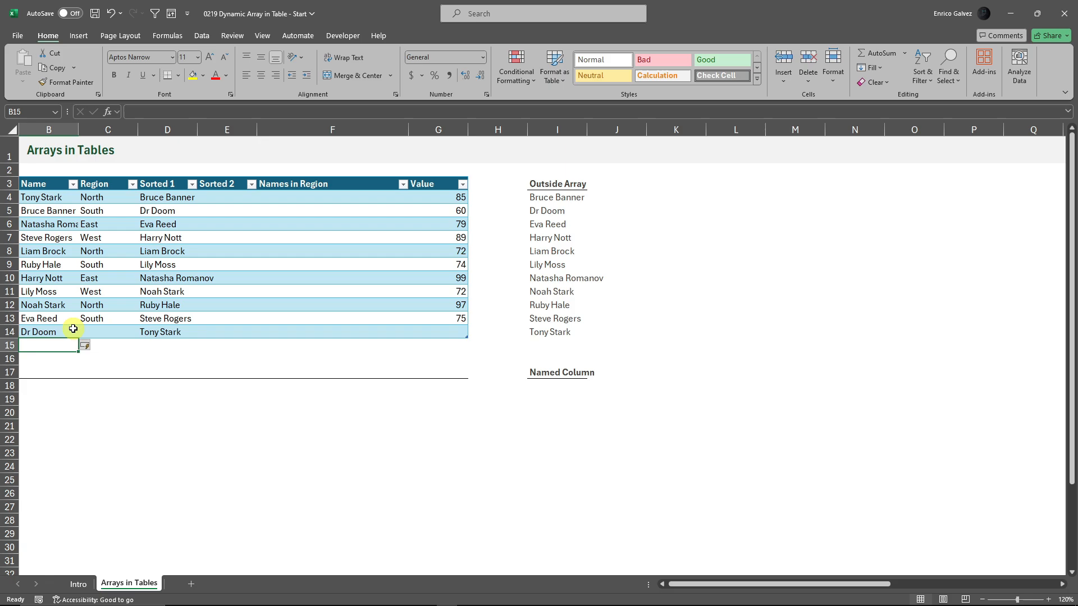
click(160, 209)
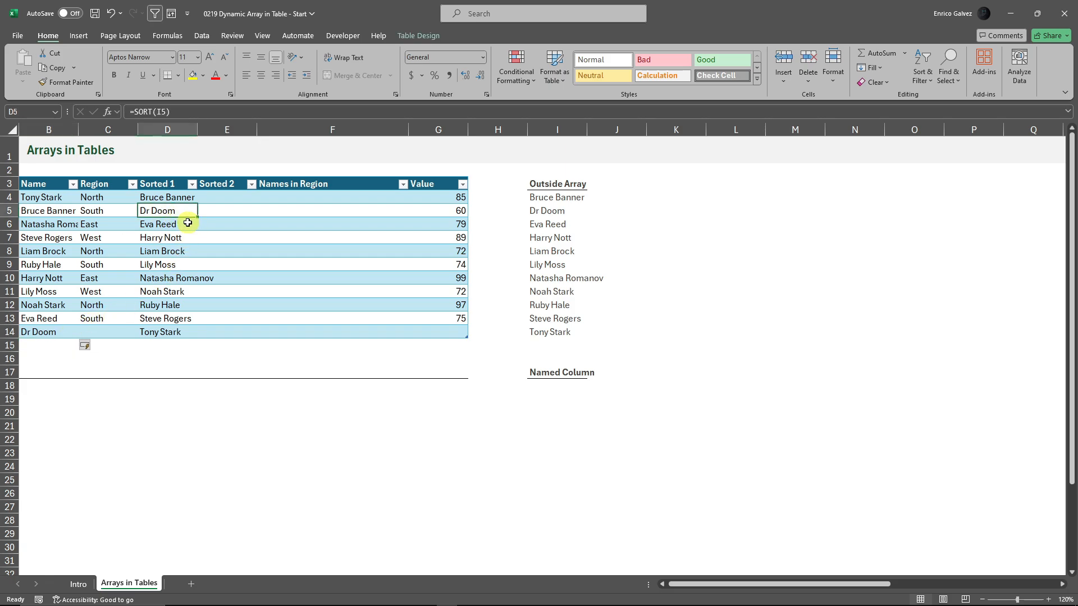
click(558, 211)
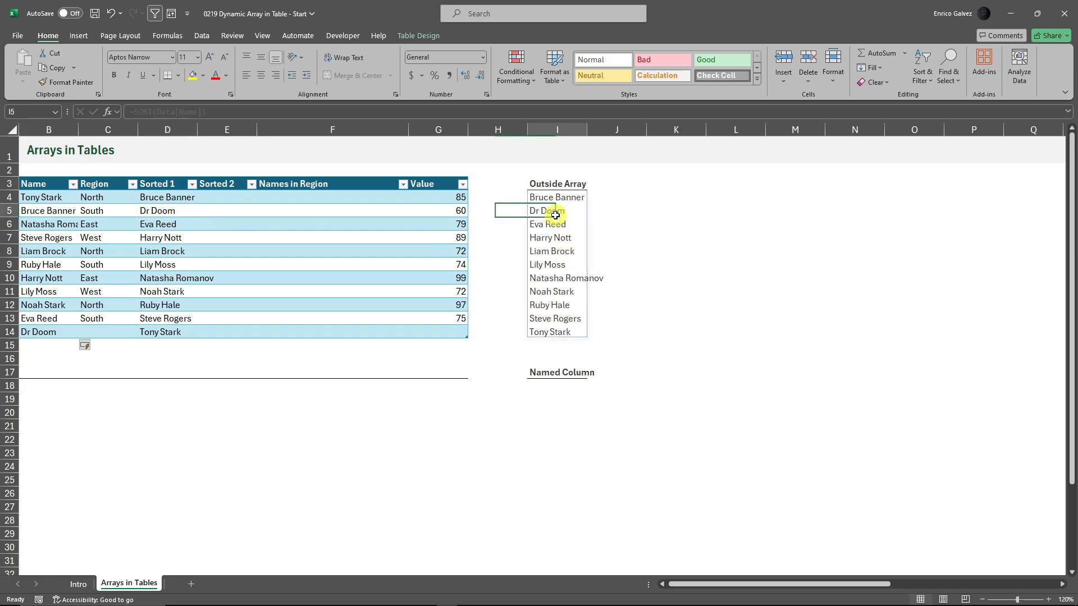
- Add Deadpool as another table name in B15 and review the Sorted 1 column and the added rows
click(35, 345)
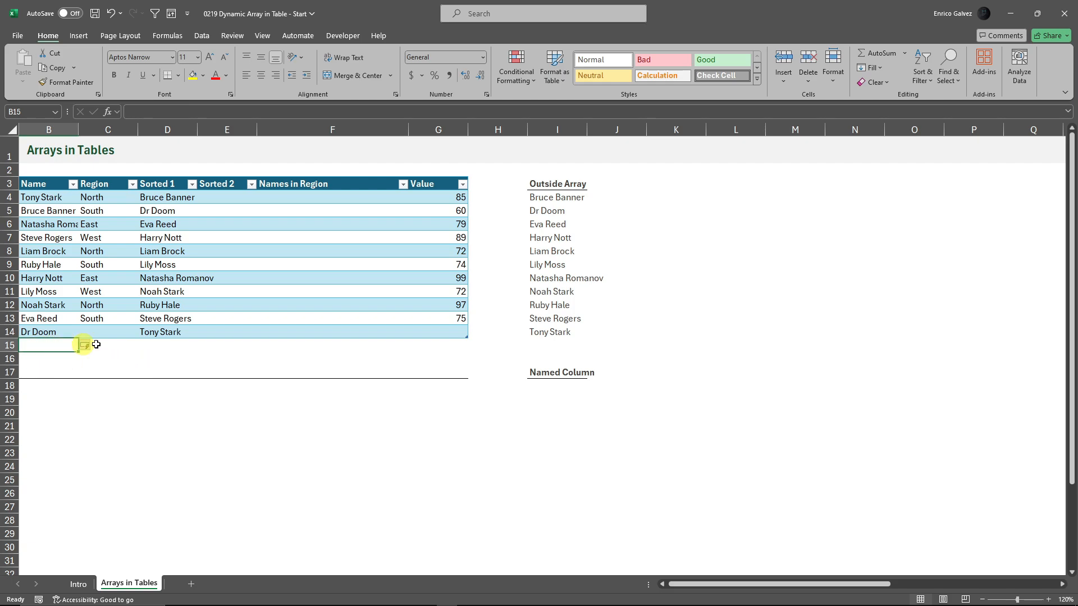
drag(84, 344, 421, 345)
click(185, 370)
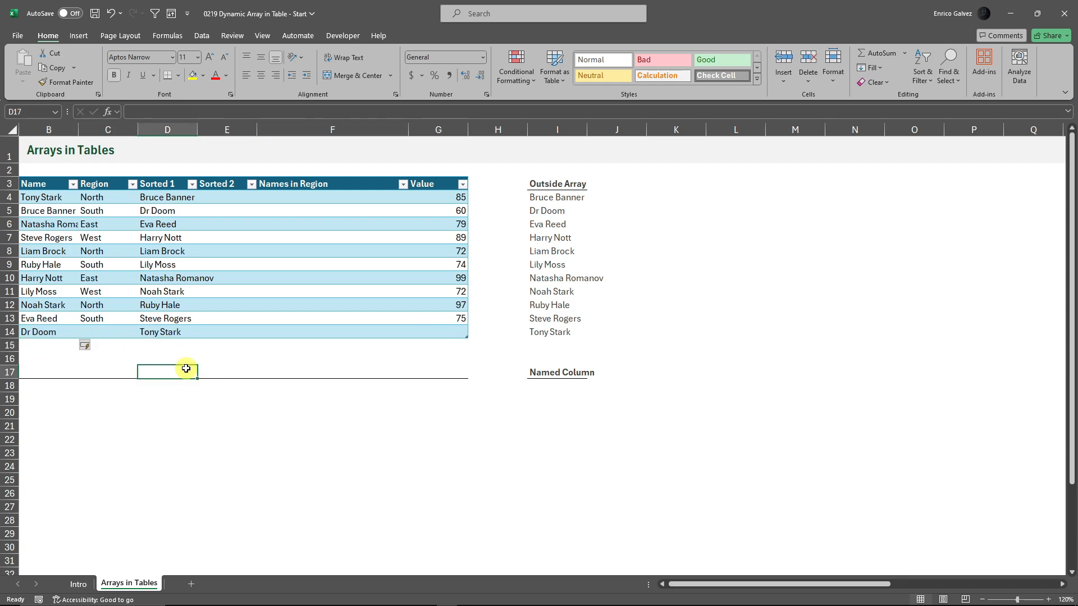
click(60, 344)
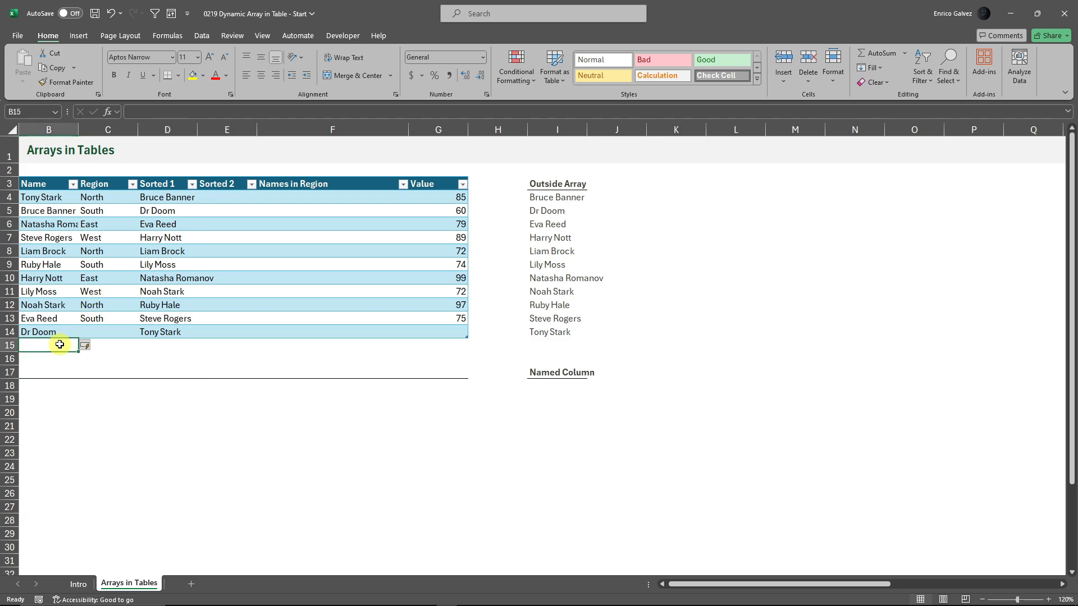
text(Deadpoo)
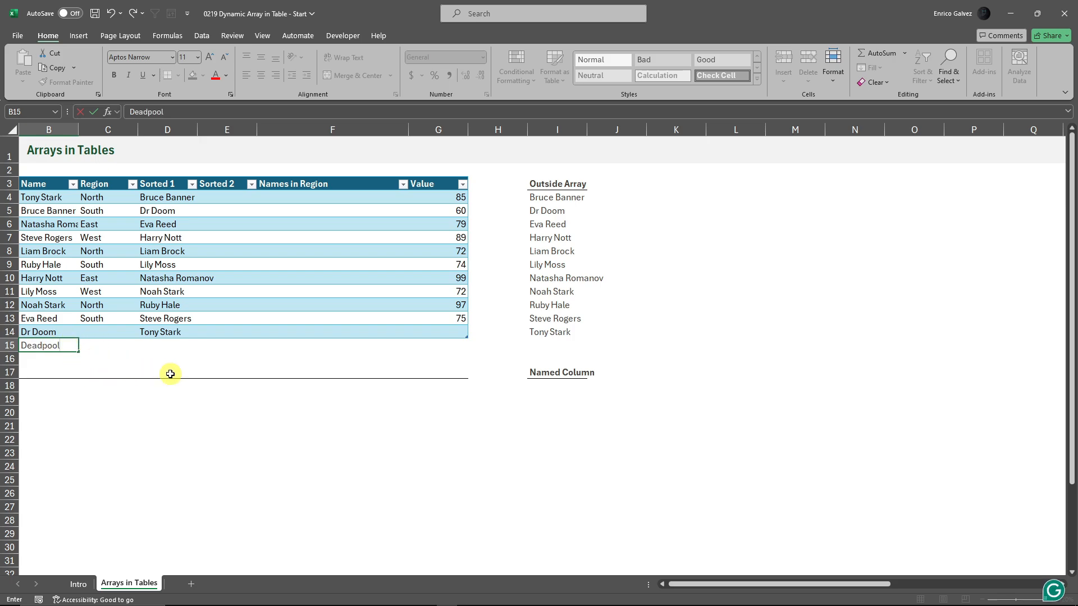
text(l)
key(Return)
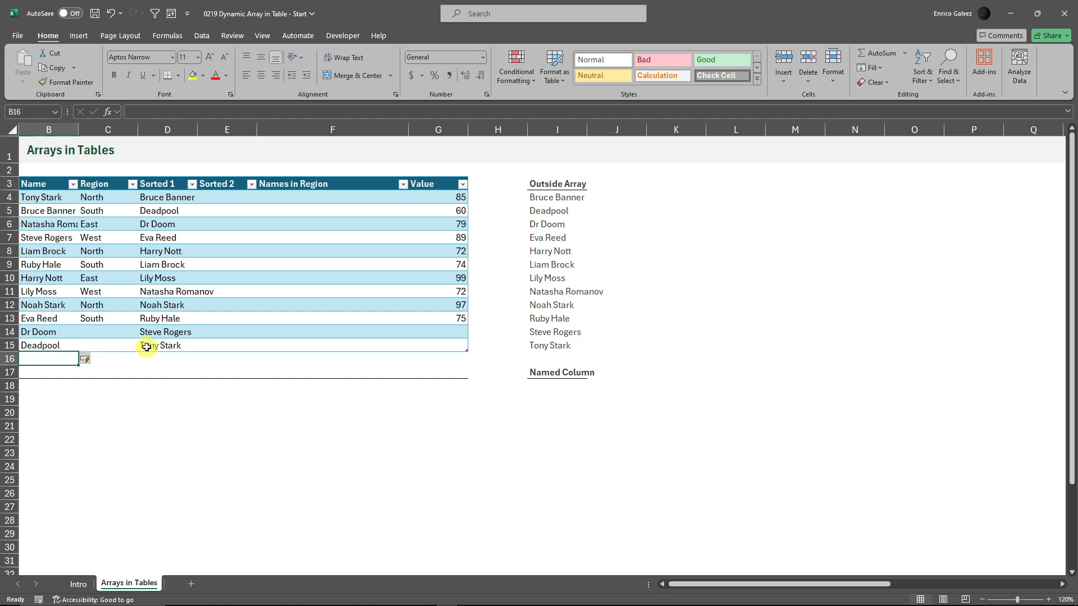
click(168, 216)
click(59, 346)
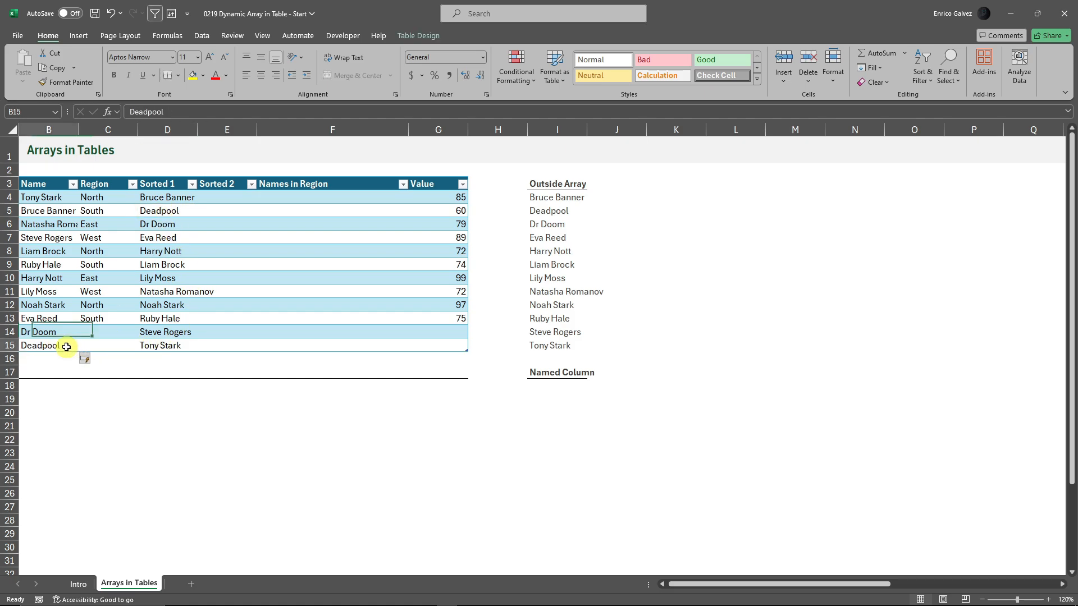
drag(61, 333, 455, 342)
click(774, 306)
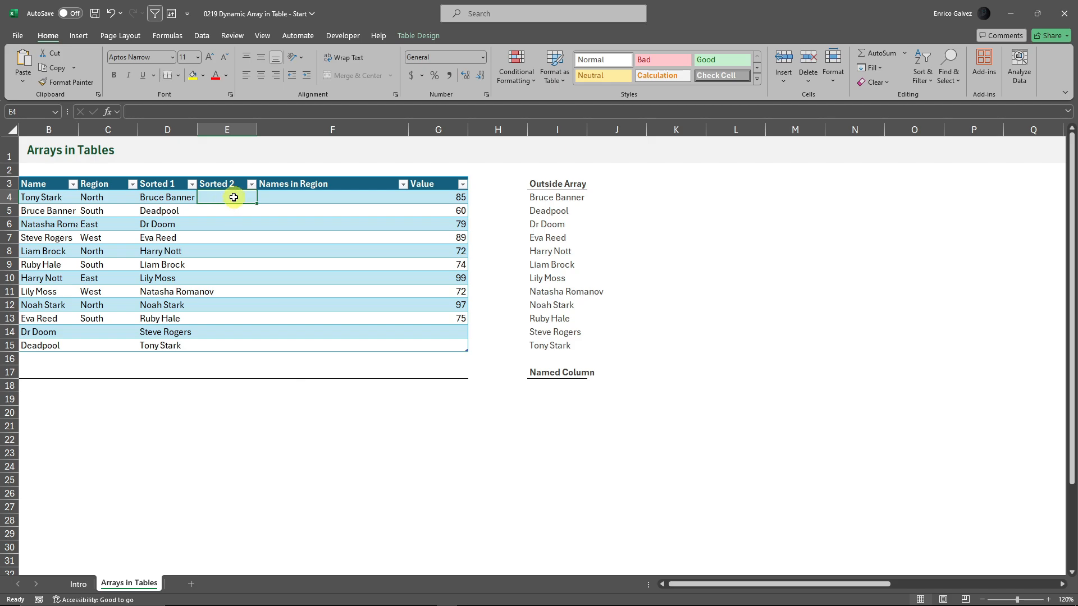
- Fill the Sorted 2 column by entering =SORT([Name]) in E4, correcting the formula's stray ending character
text(=sro)
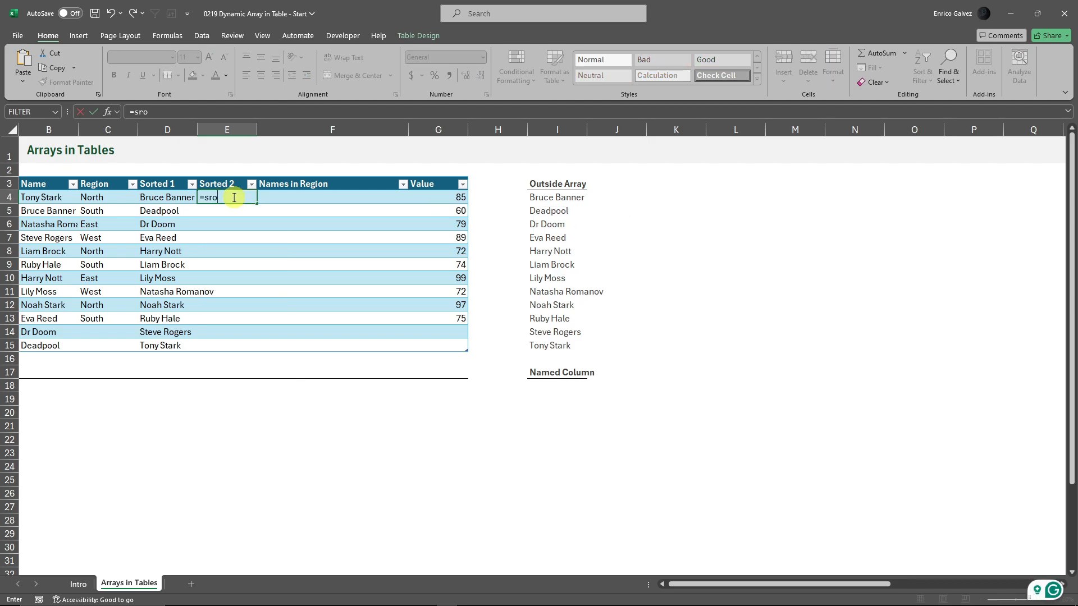
key(BackSpace)
text(ort()
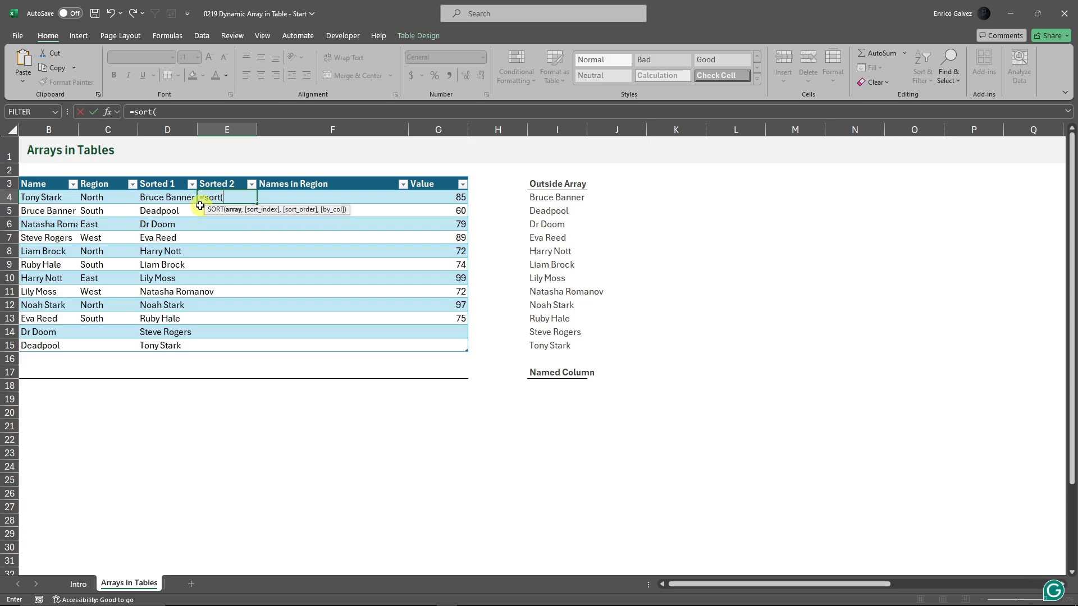
click(42, 179)
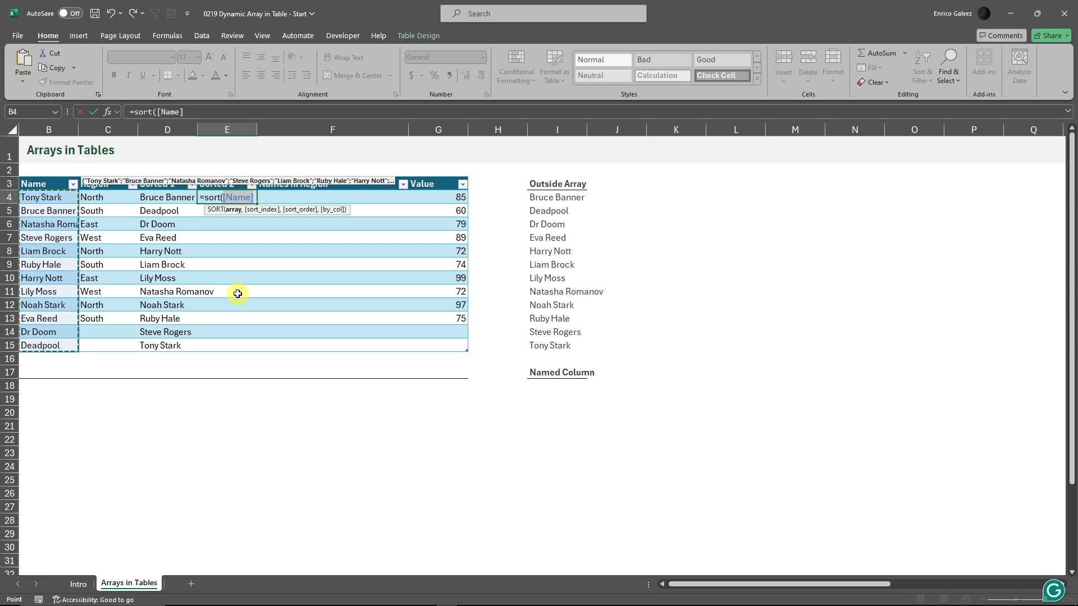
key(Return)
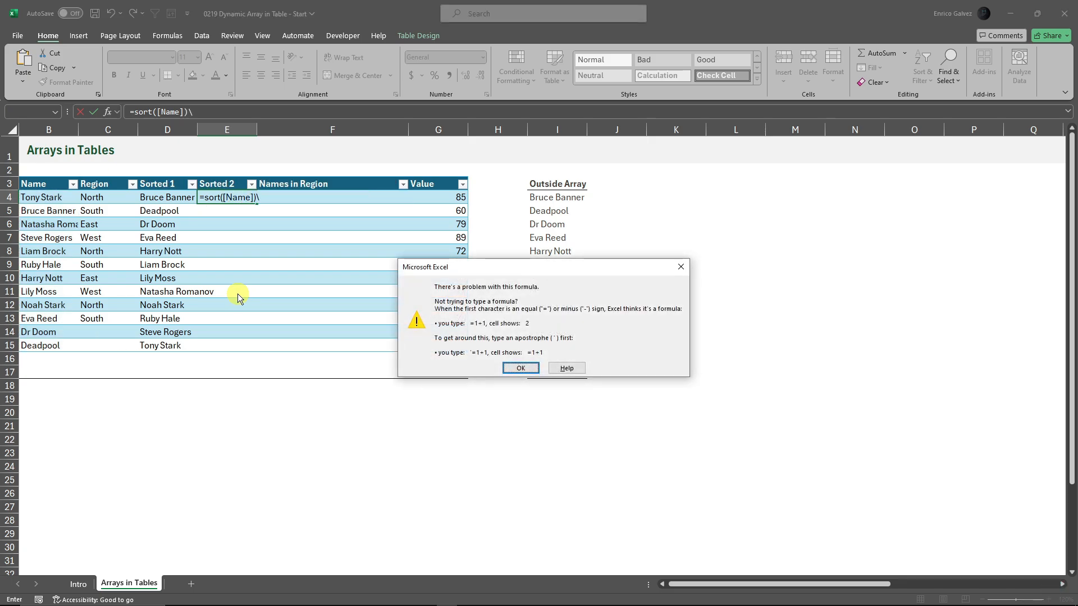
click(681, 267)
key(BackSpace)
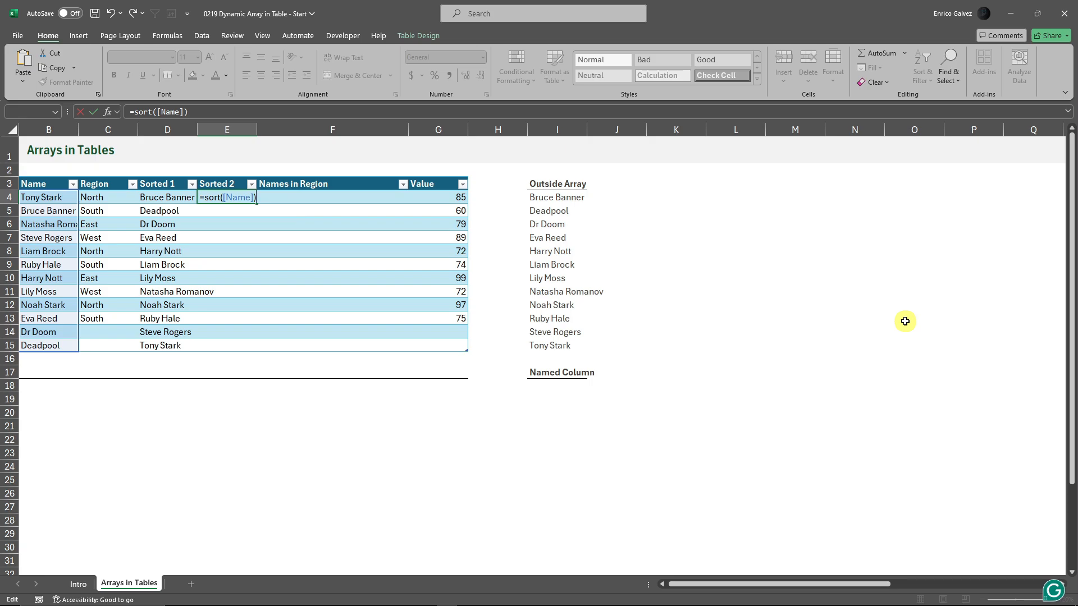
key(Return)
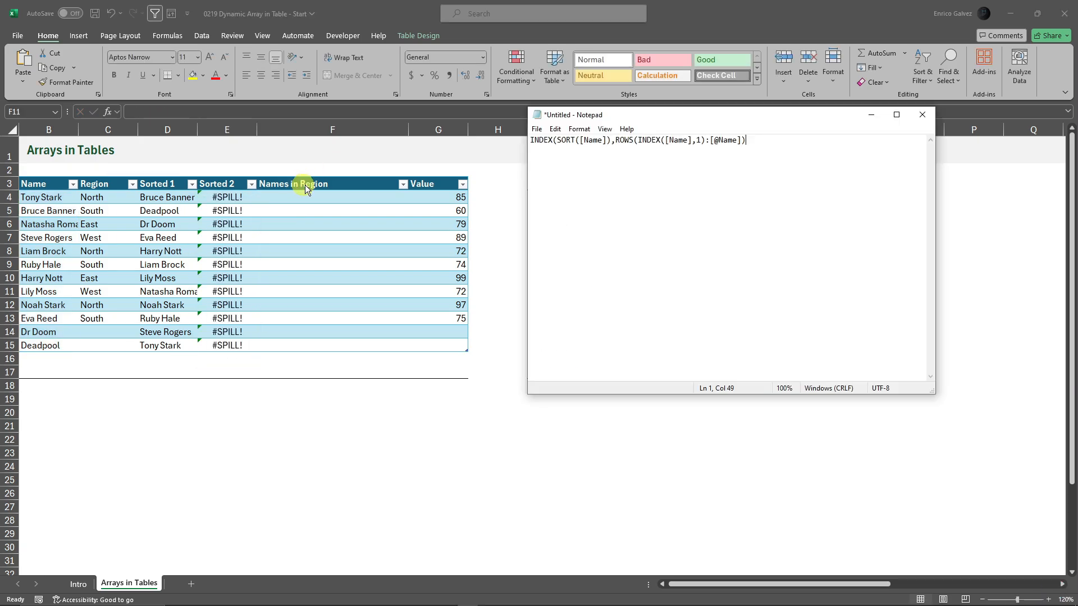
- Edit the E4 formula to wrap SORT in INDEX and start a ROWS function for the row number
key(alt+Tab)
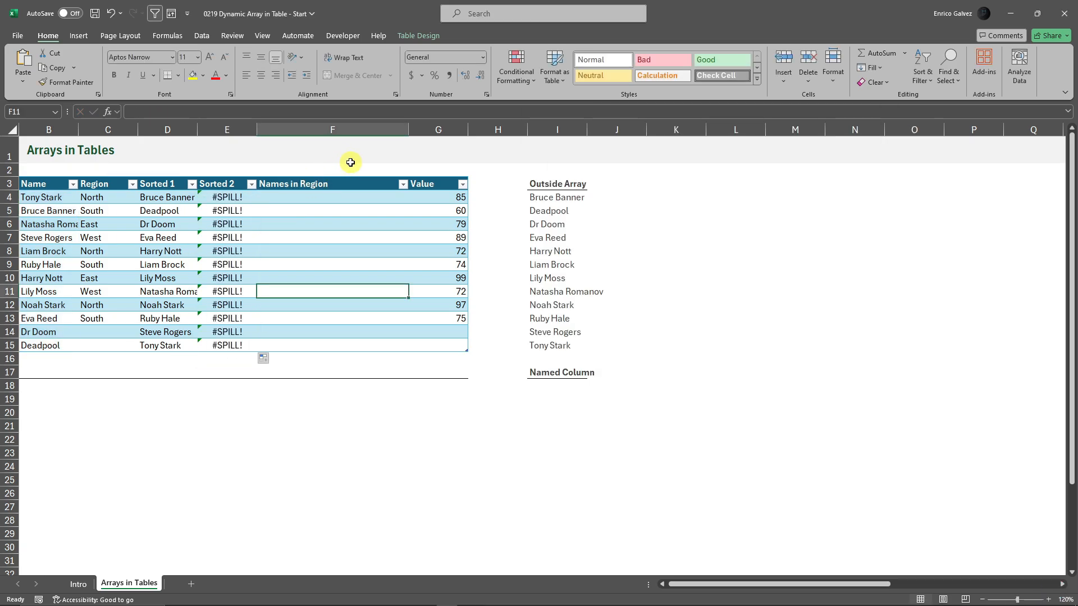
double_click(230, 196)
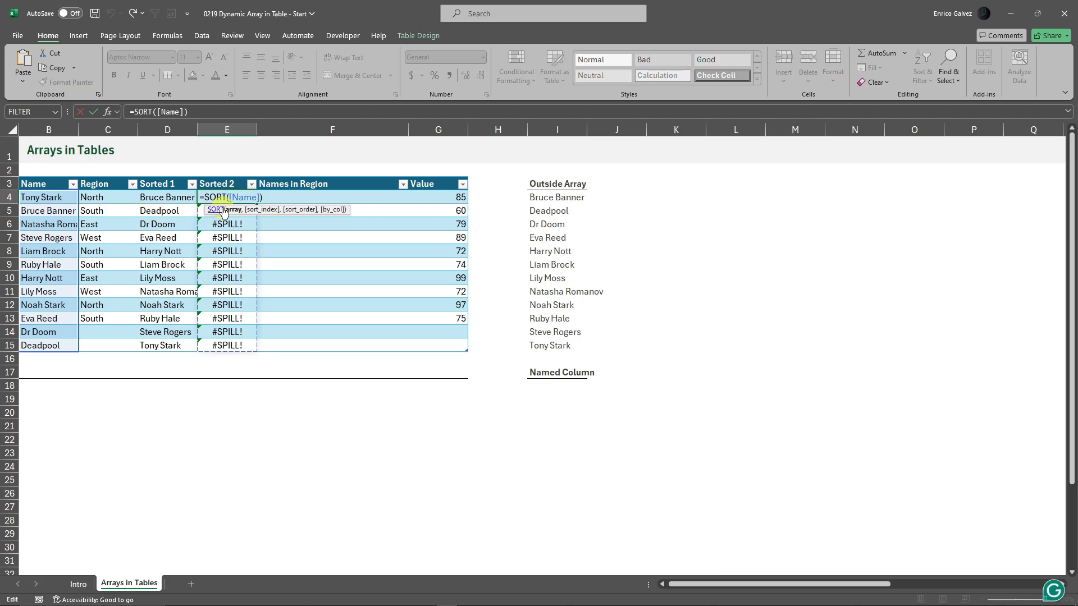
click(204, 197)
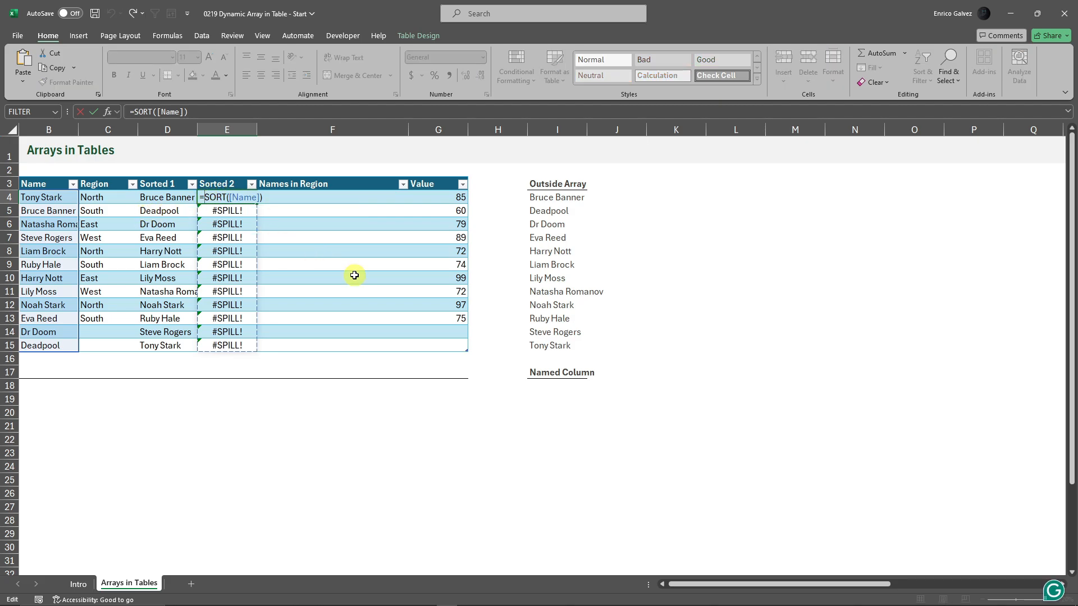
text(INDEX()
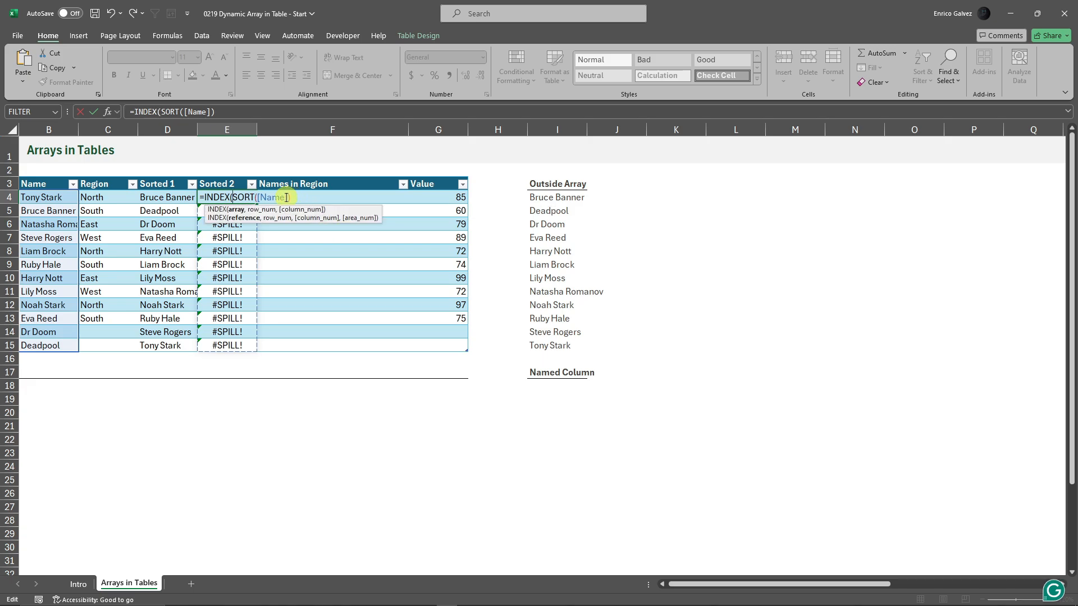
click(288, 197)
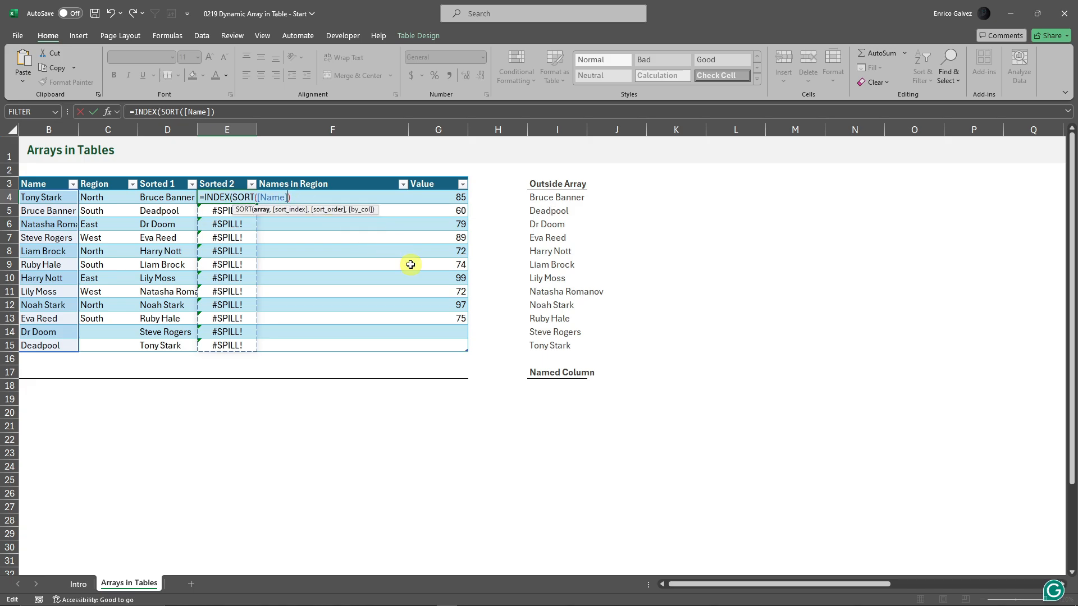
text(,)
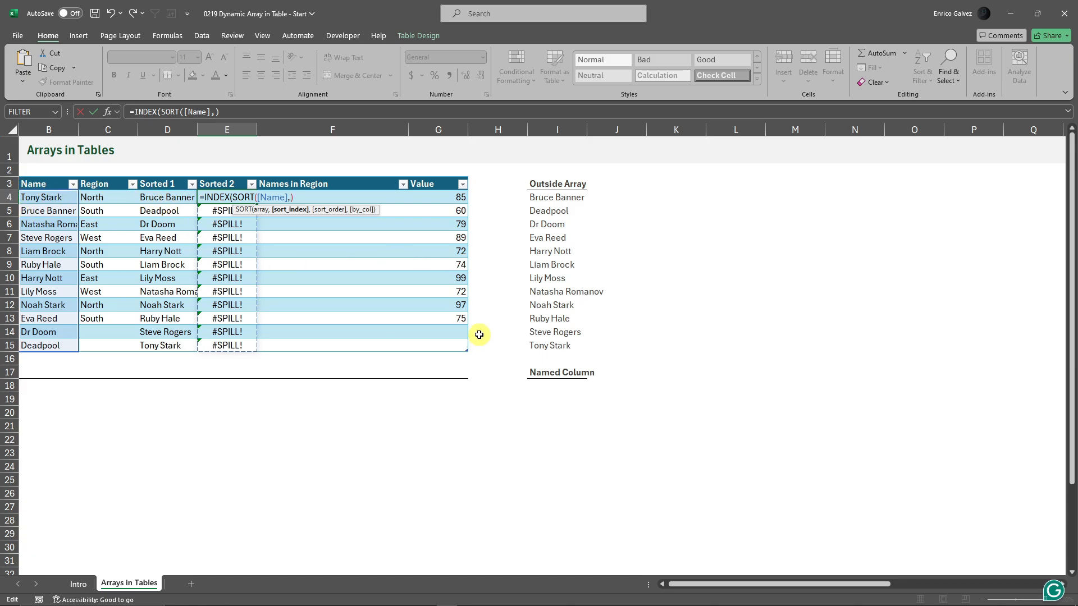
text(ROWS)
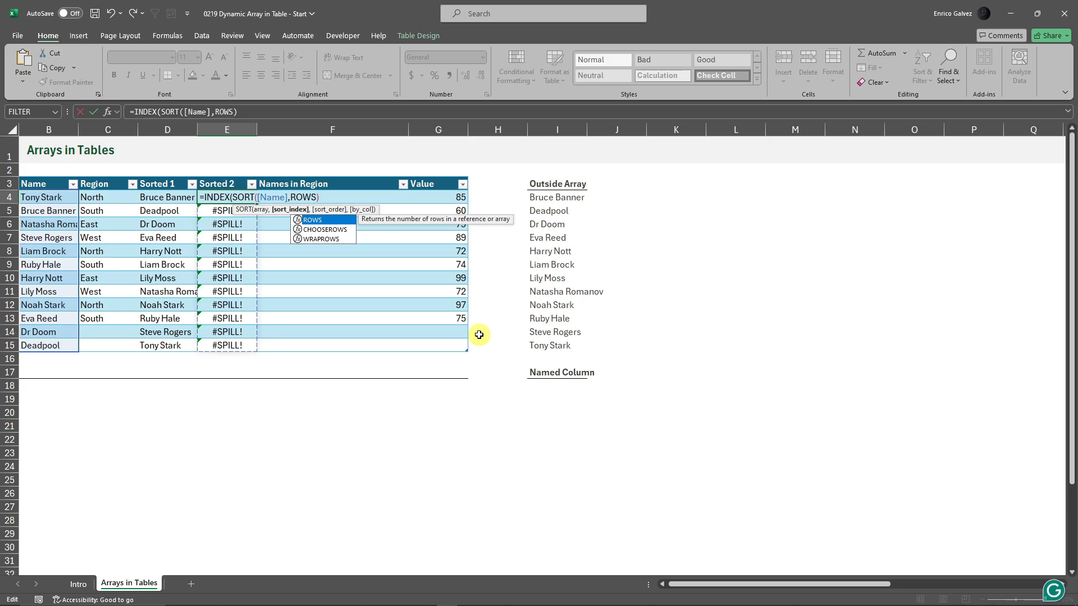
text((()
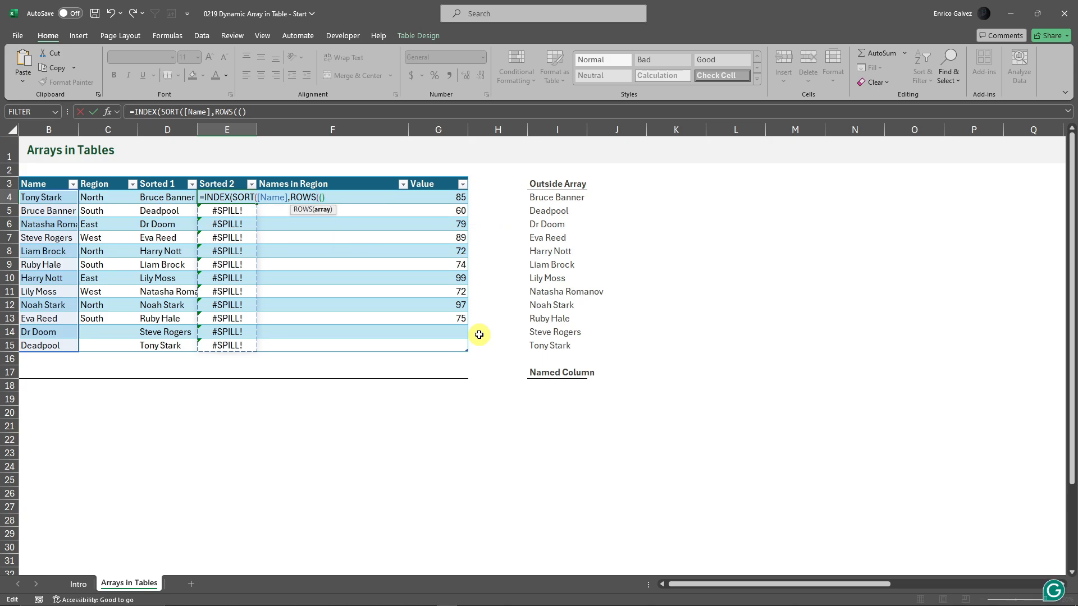
key(BackSpace)
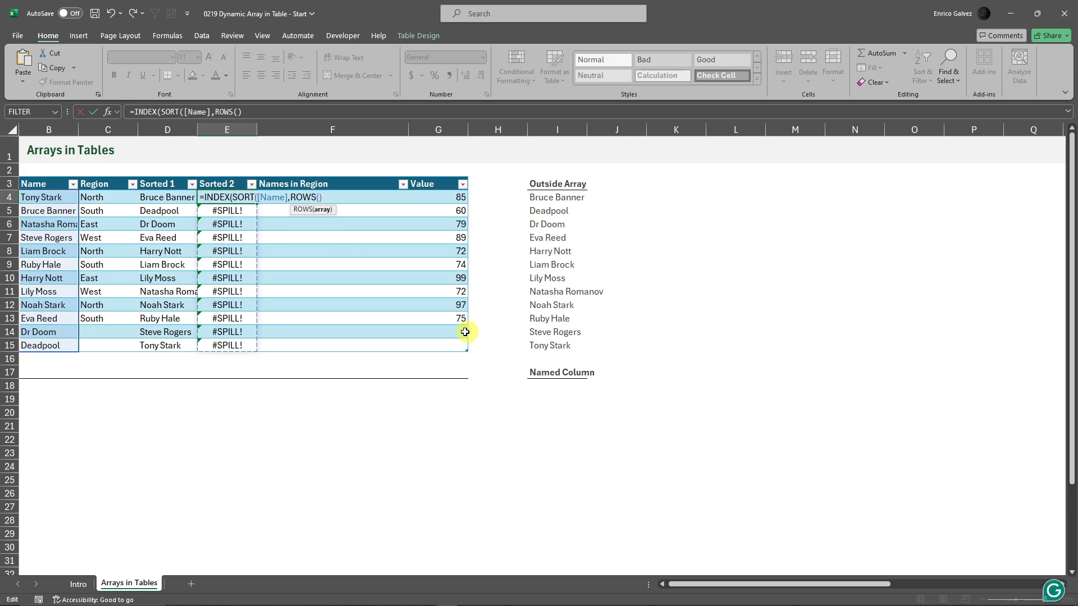
click(54, 177)
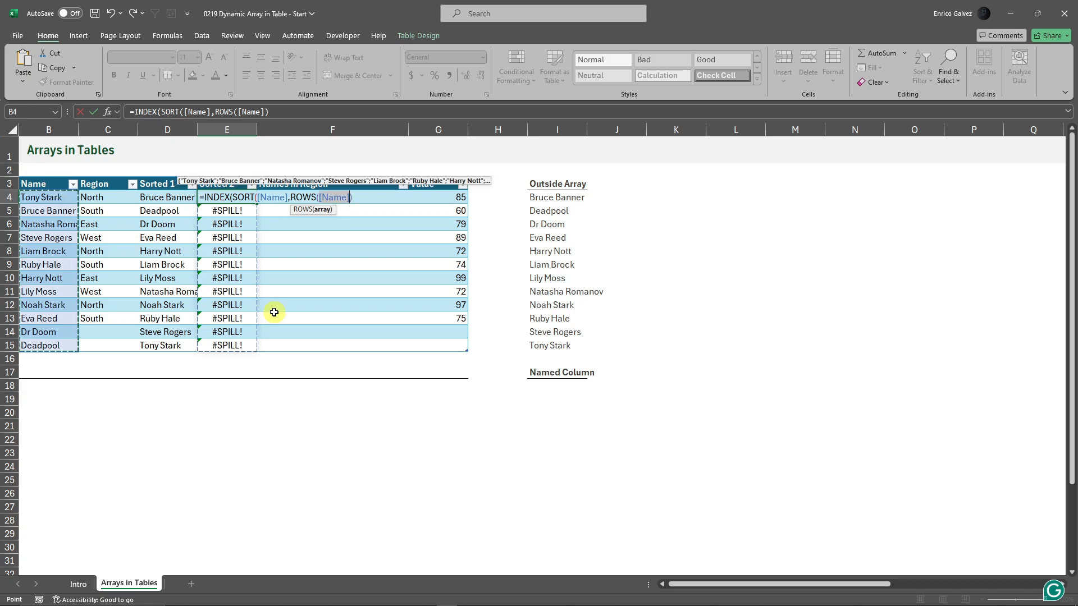
text(,)
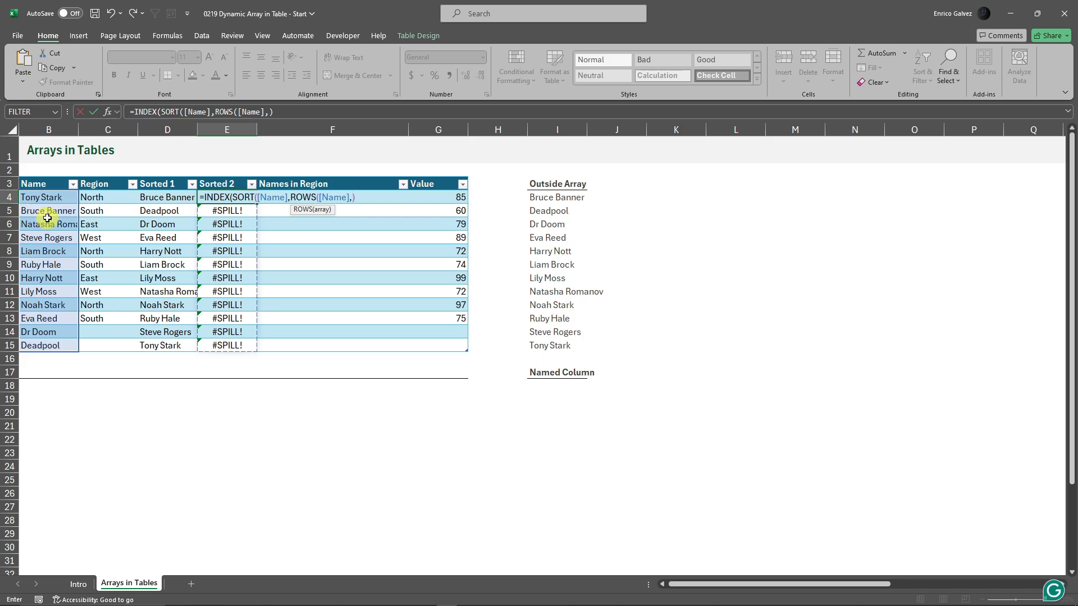
text(1)
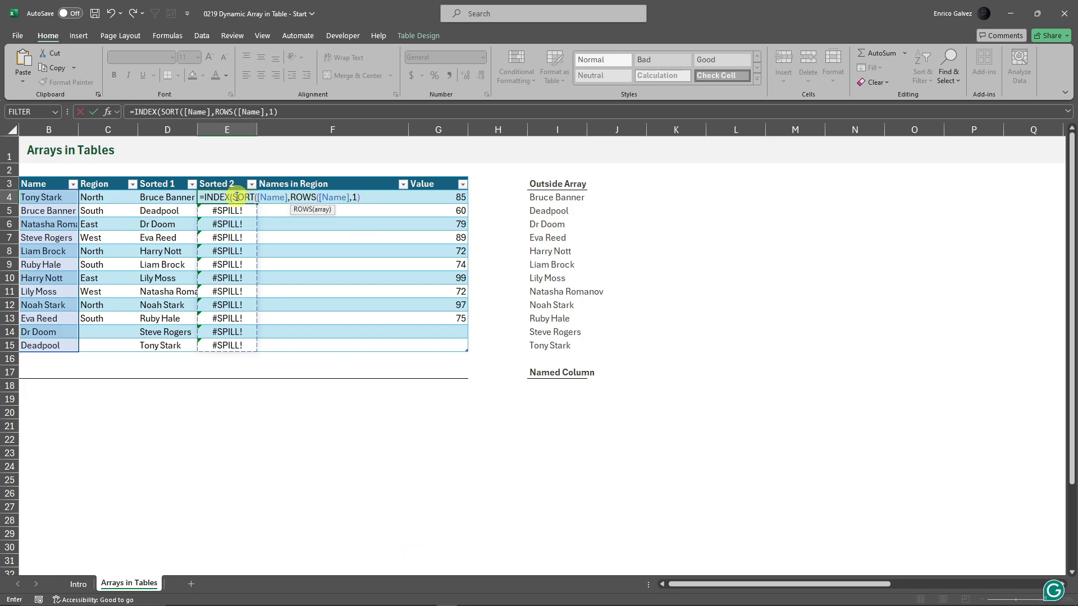
click(375, 197)
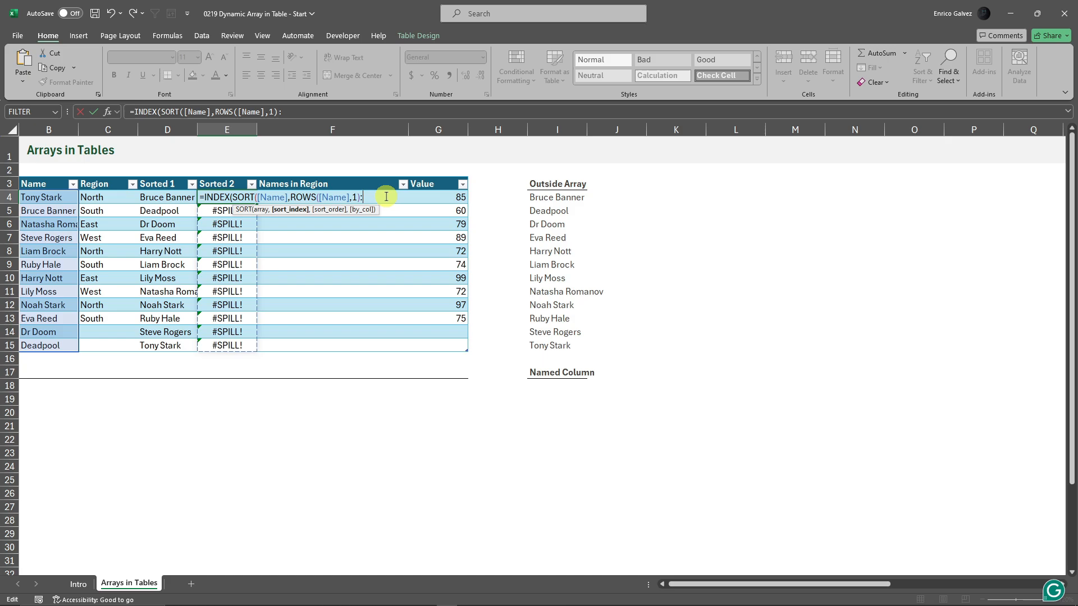
click(50, 197)
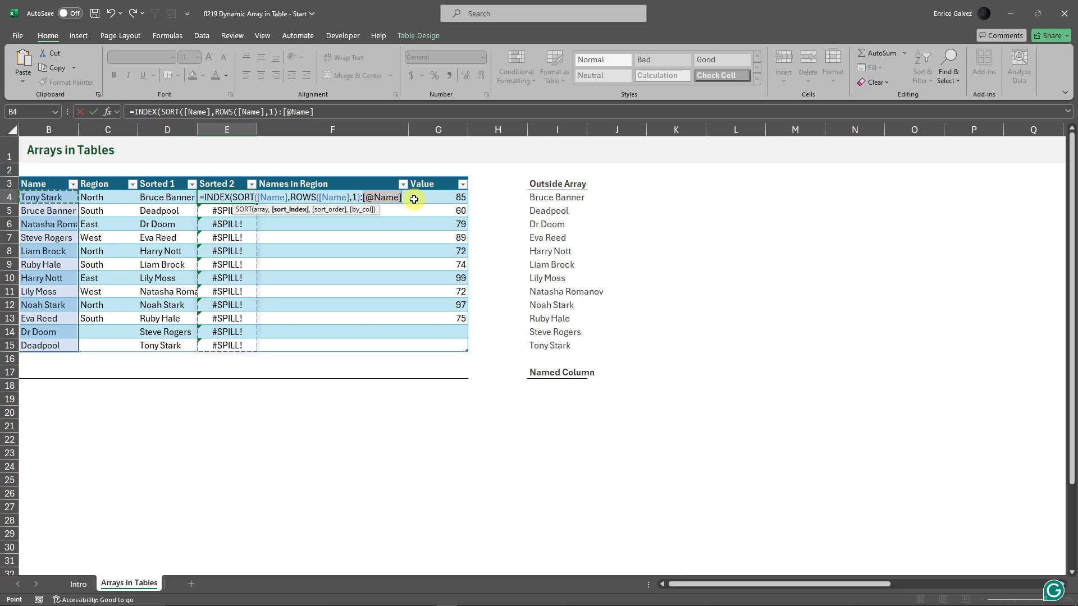
text())
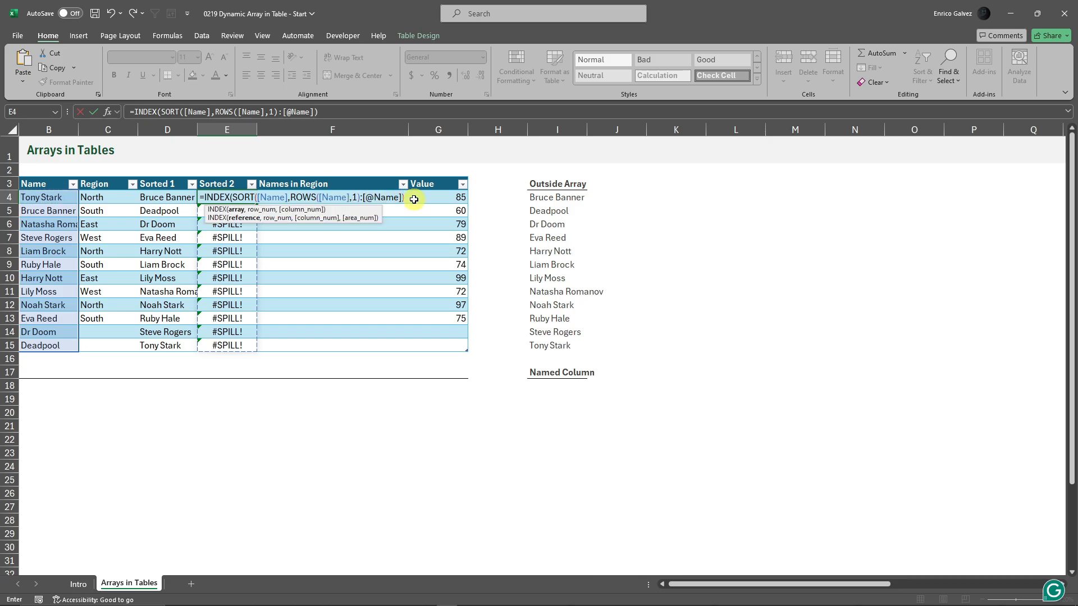
key(BackSpace)
text()))
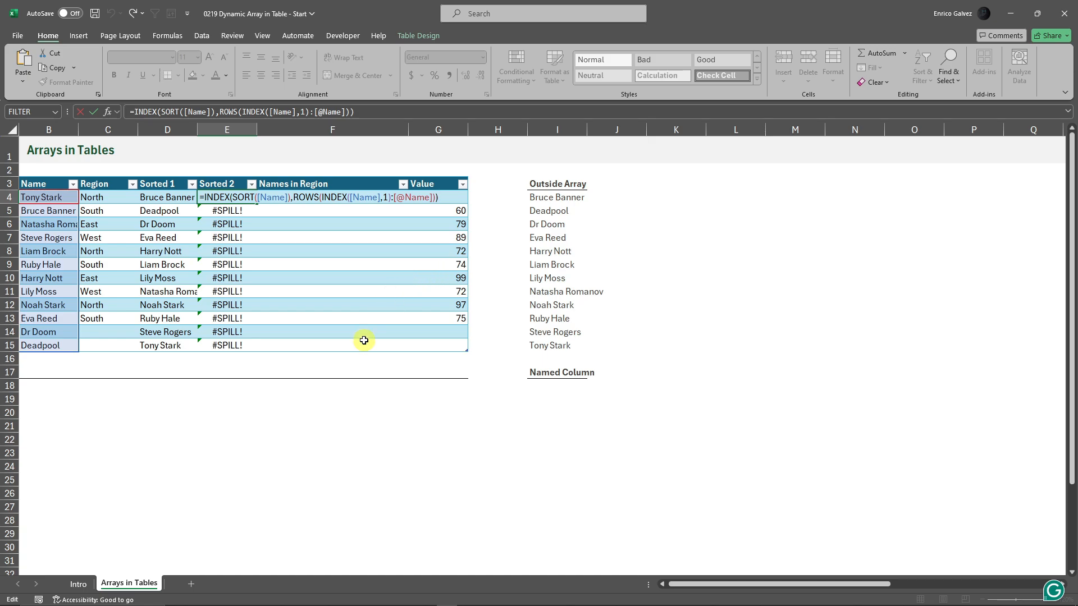
key(Return)
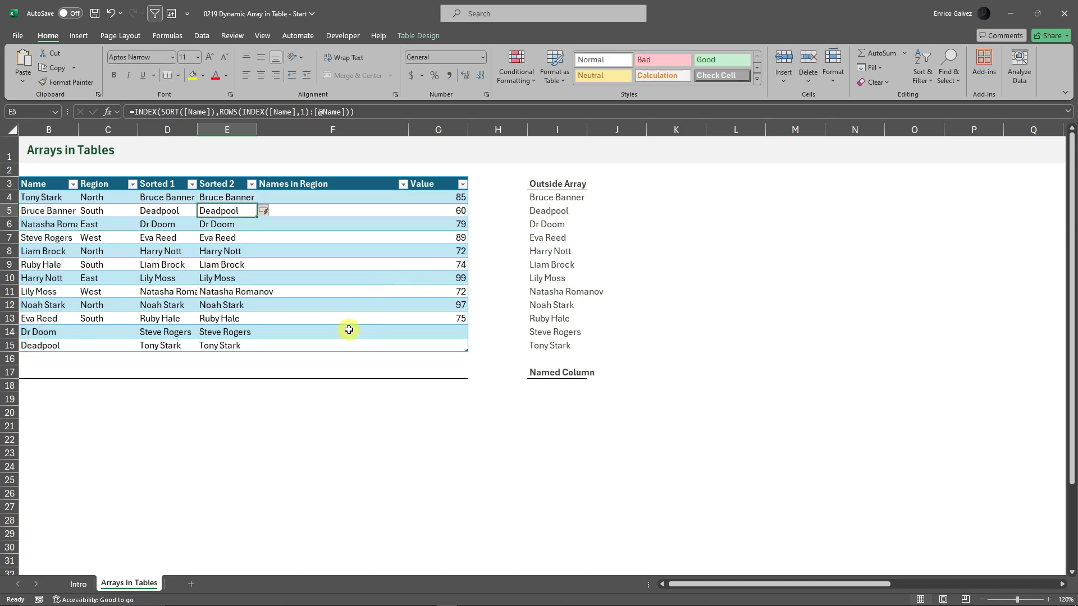
- Review the Sorted 2 entries in E4:E15, the empty Names in Region column and the Region values
key(Up)
drag(232, 202, 228, 351)
click(322, 338)
click(319, 197)
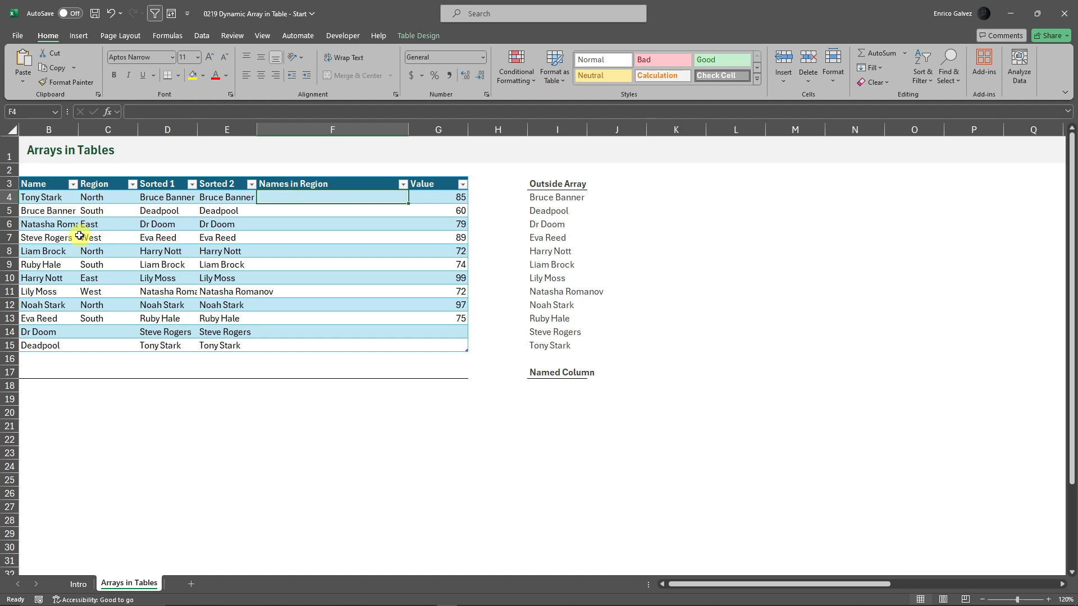
click(88, 199)
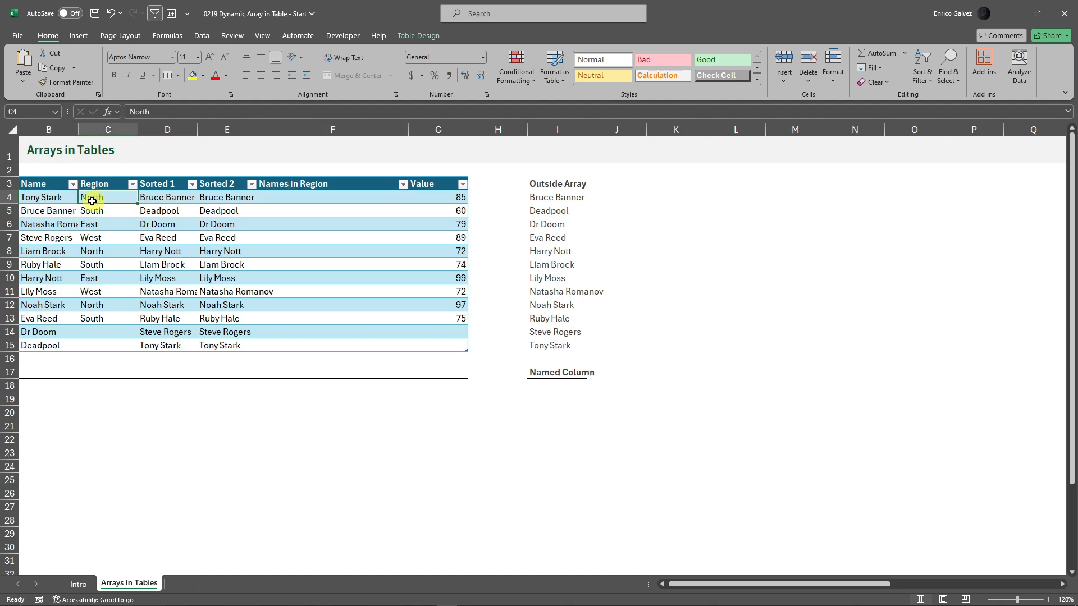
click(83, 225)
click(91, 319)
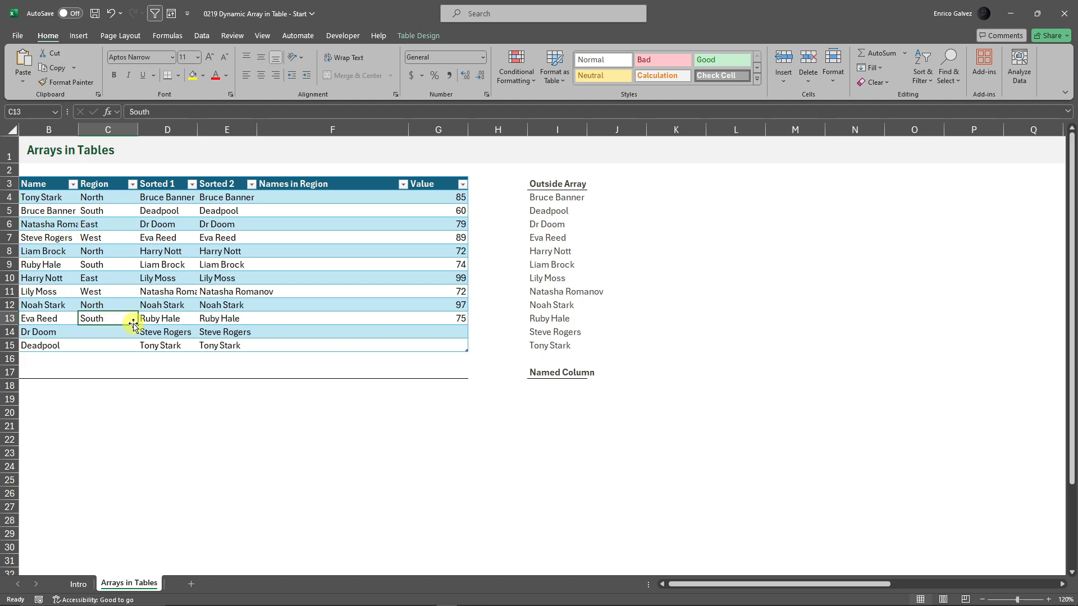
- Fill the empty Region cells by copying North from C12 into C14 and West from C11 into C15
click(112, 308)
key(ctrl+c)
click(106, 330)
key(ctrl+v)
click(103, 261)
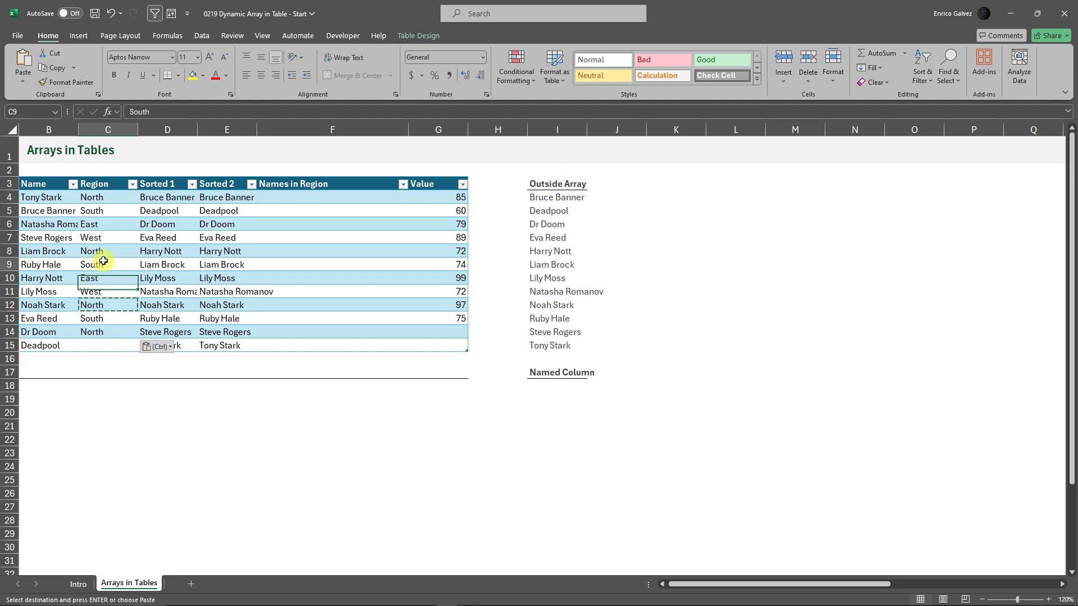
click(101, 292)
key(ctrl+c)
click(100, 345)
key(ctrl+v)
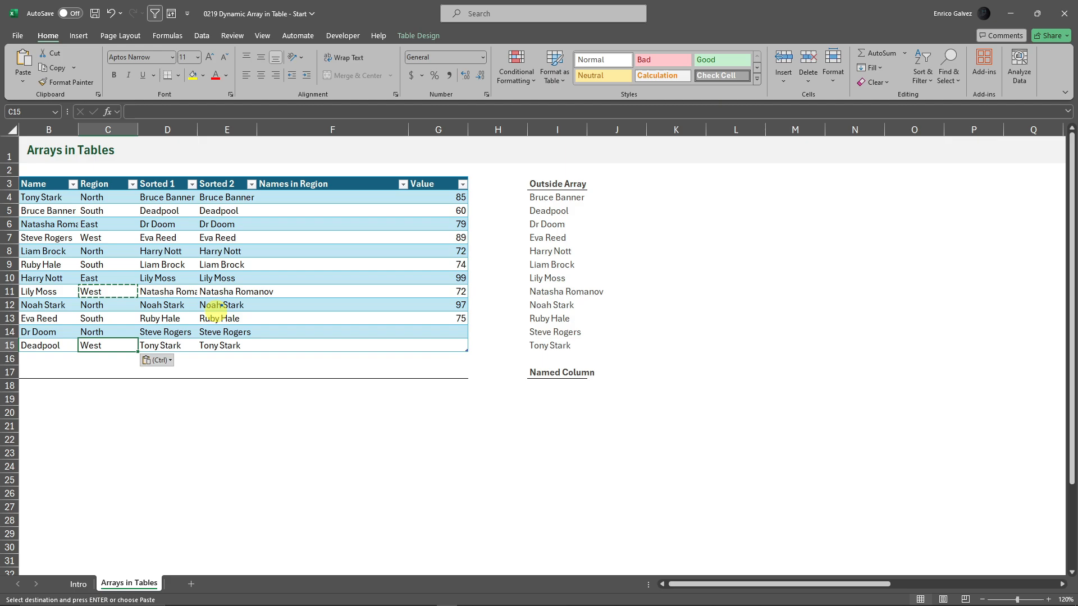
click(349, 278)
click(287, 225)
key(Escape)
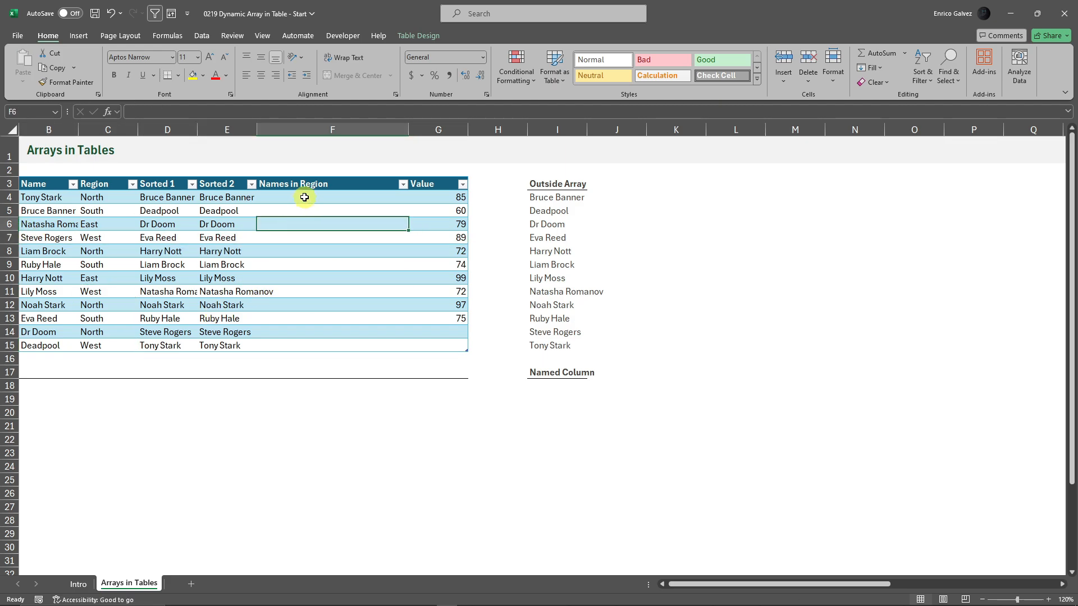
click(304, 197)
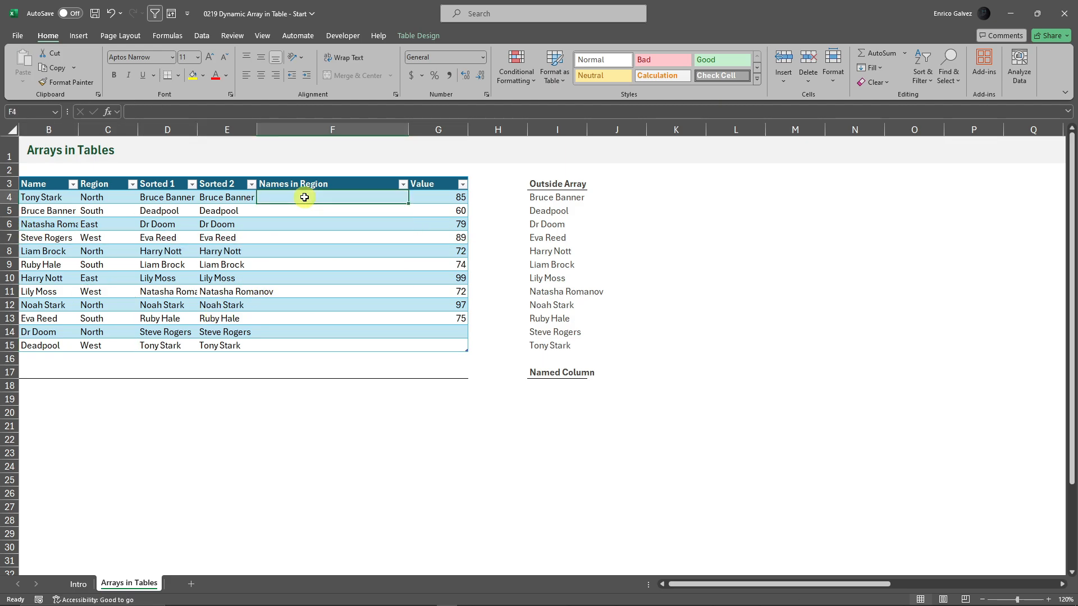
text(=)
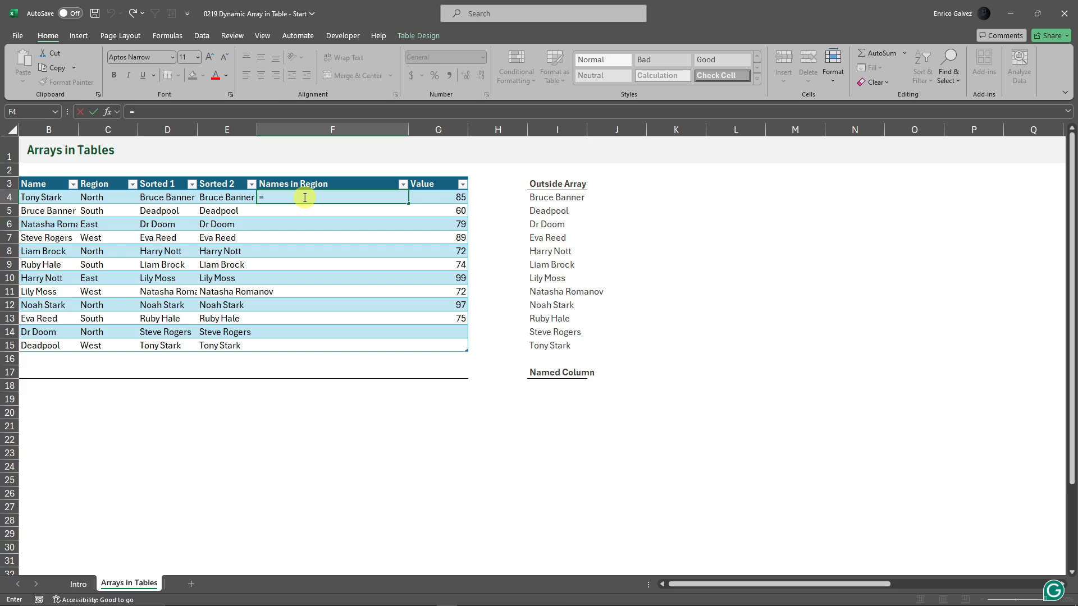
text(FILTER()
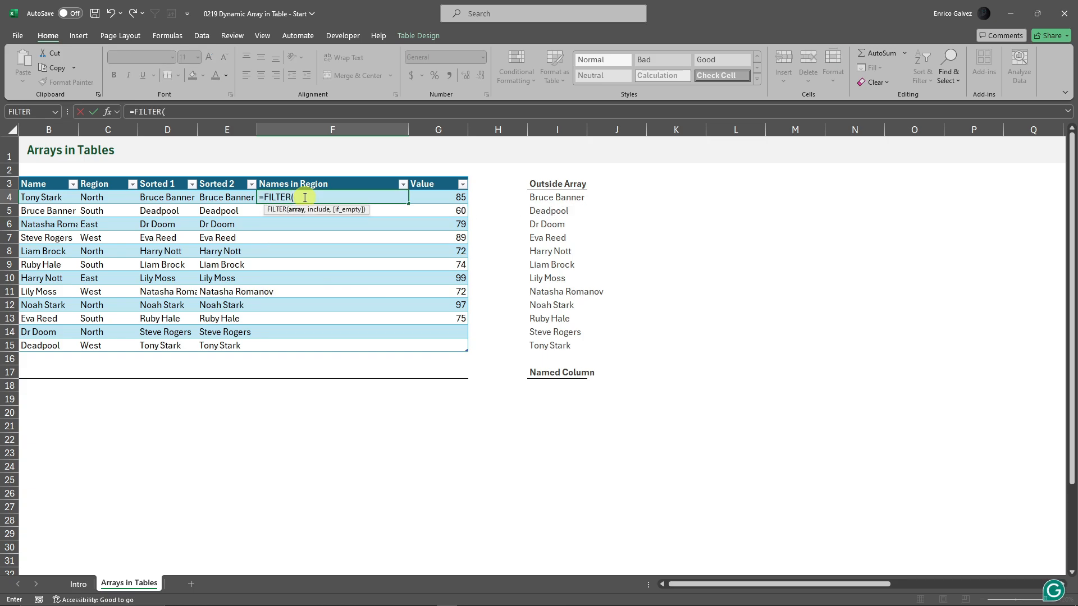
click(41, 179)
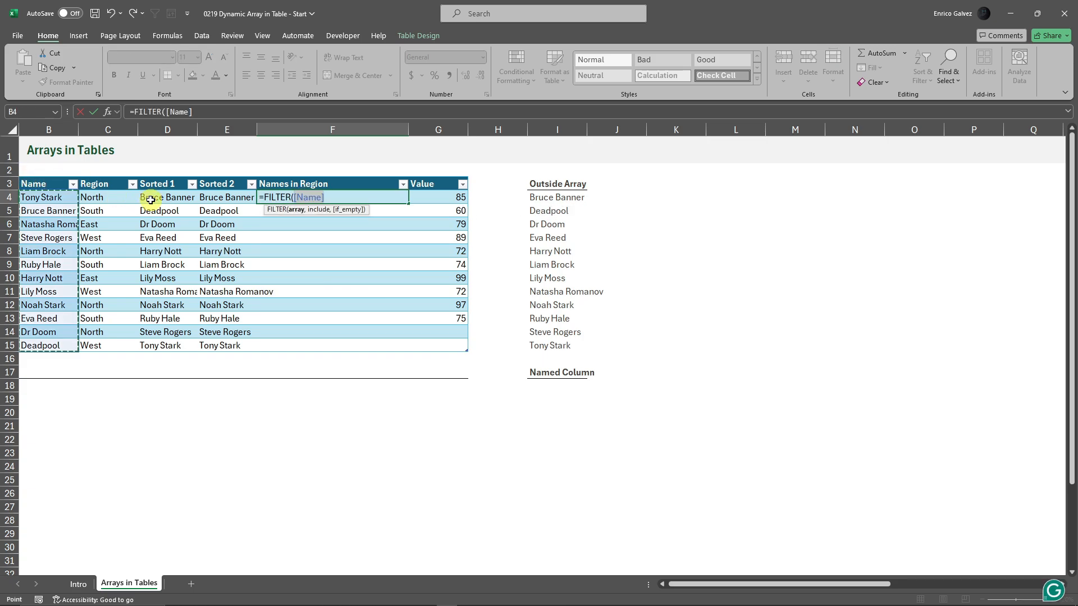
text(,)
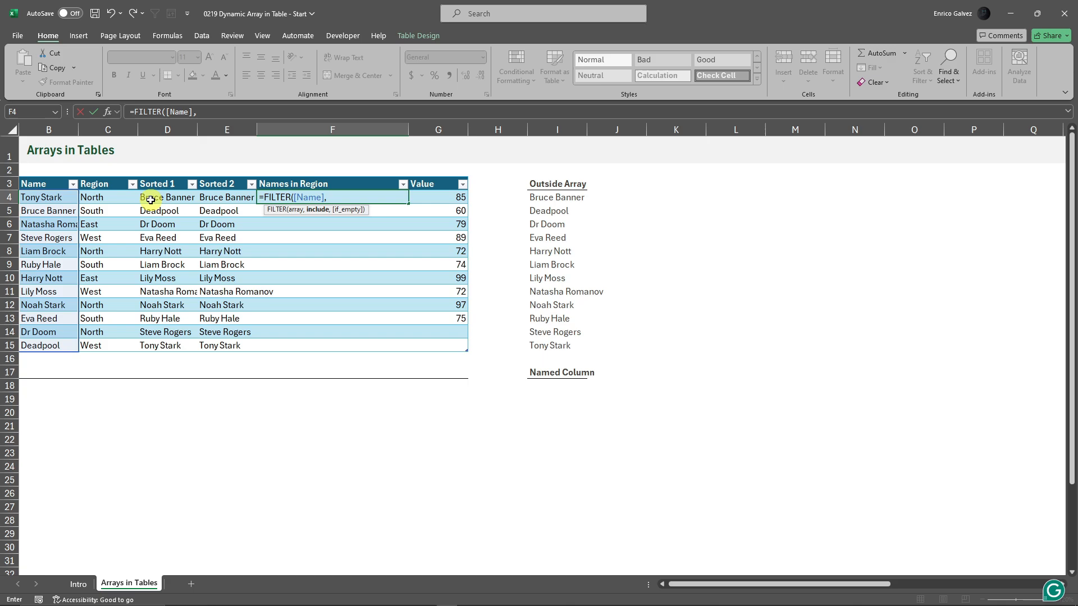
click(115, 178)
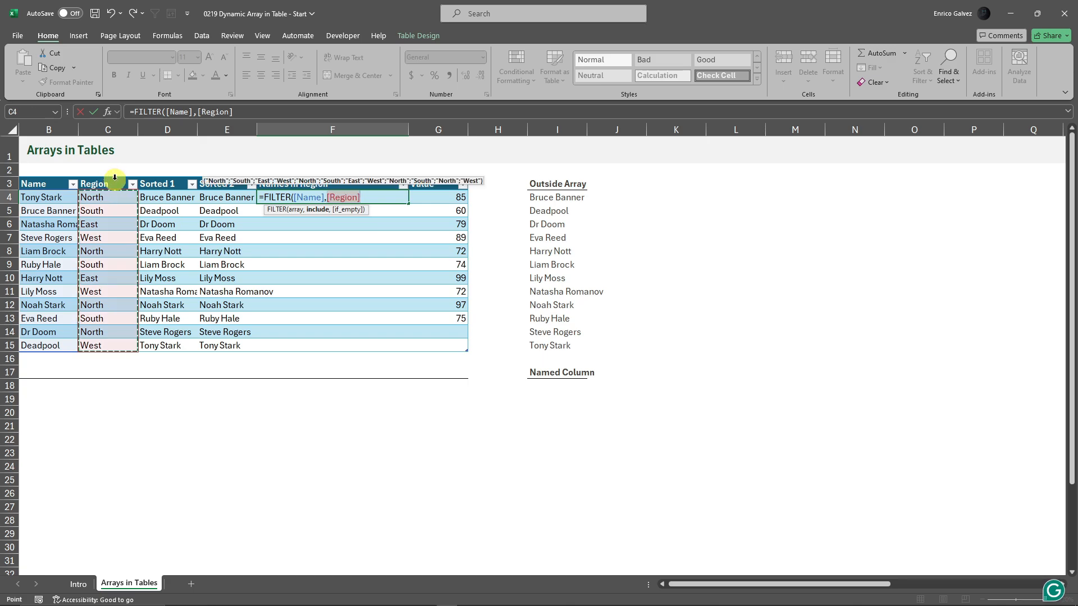
text(=)
click(105, 200)
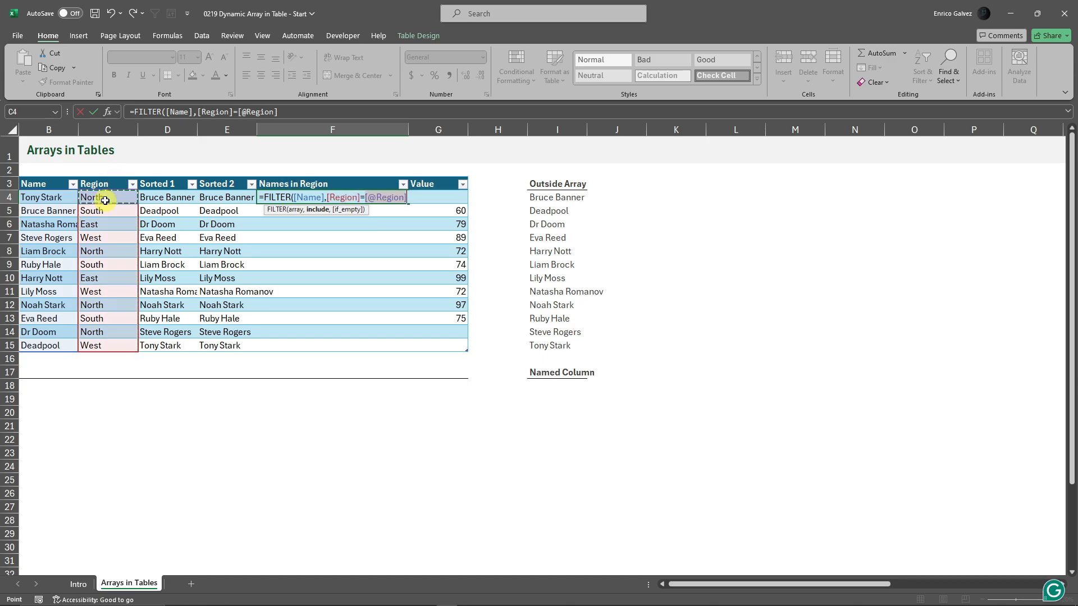
text())
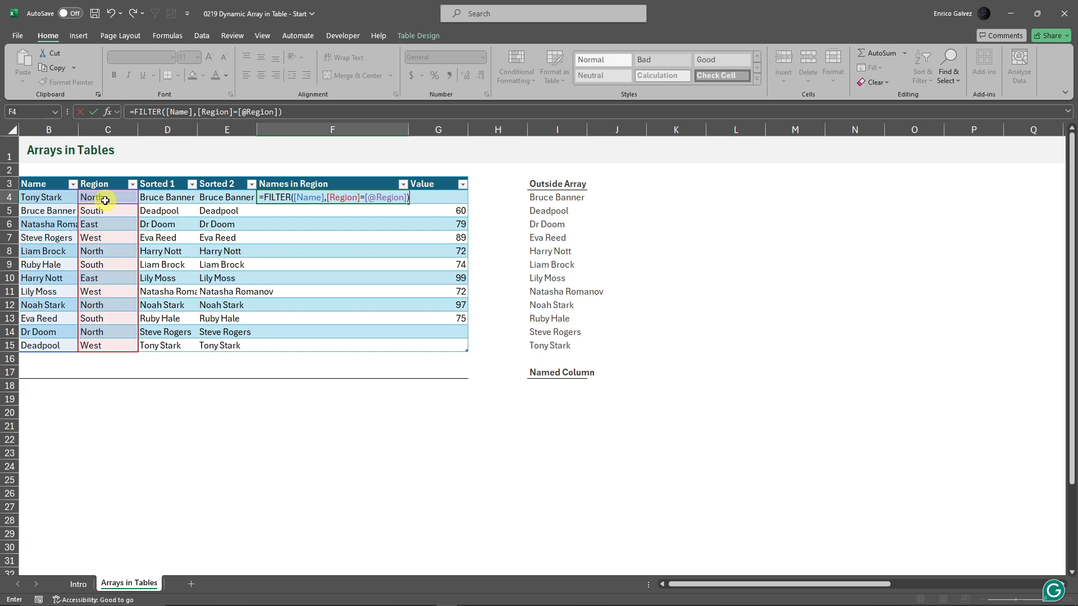
key(Return)
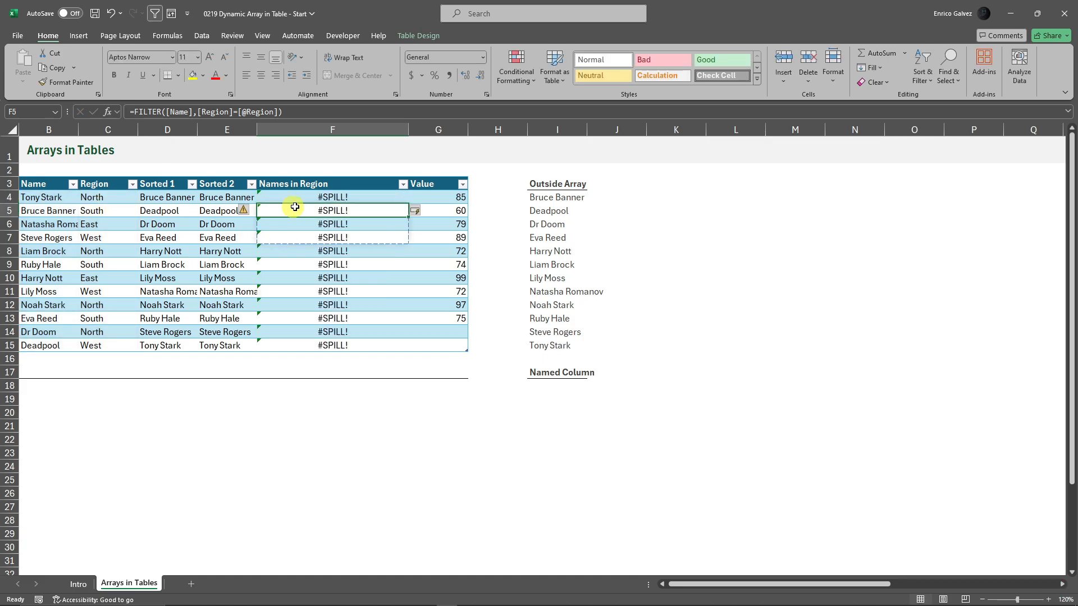
- Edit the F4 formula to wrap FILTER in TEXTJOIN with "|" as the delimiter and TRUE for ignoring empty values
double_click(343, 197)
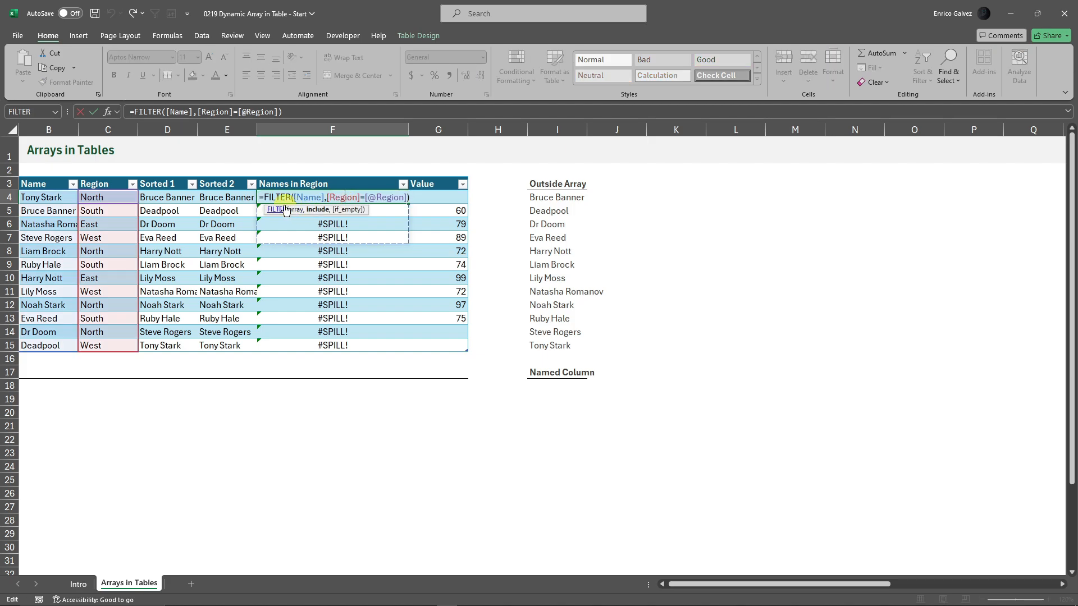
click(264, 198)
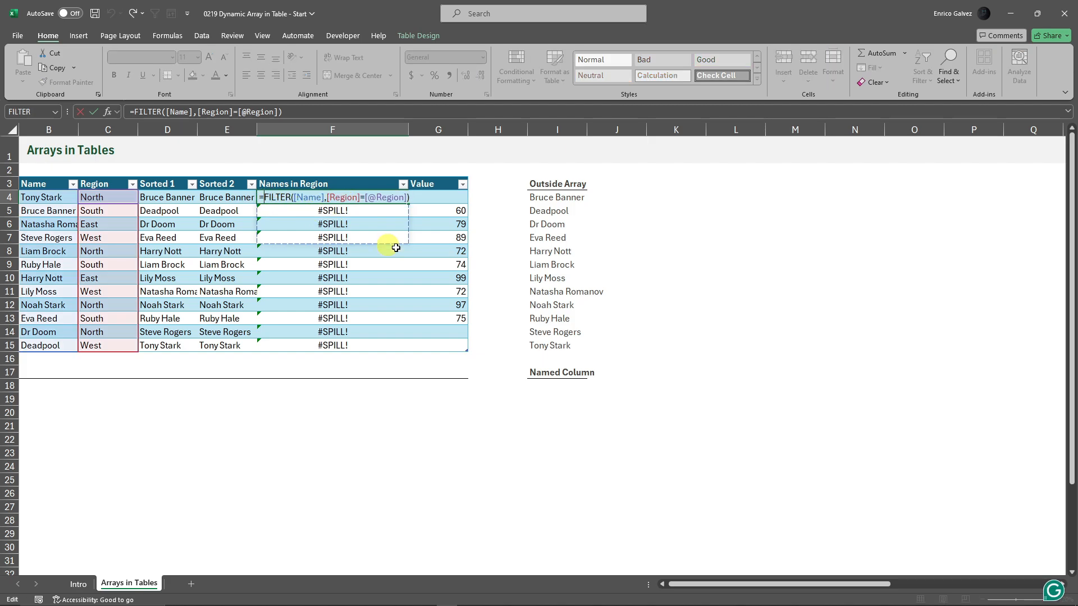
text(TEXT)
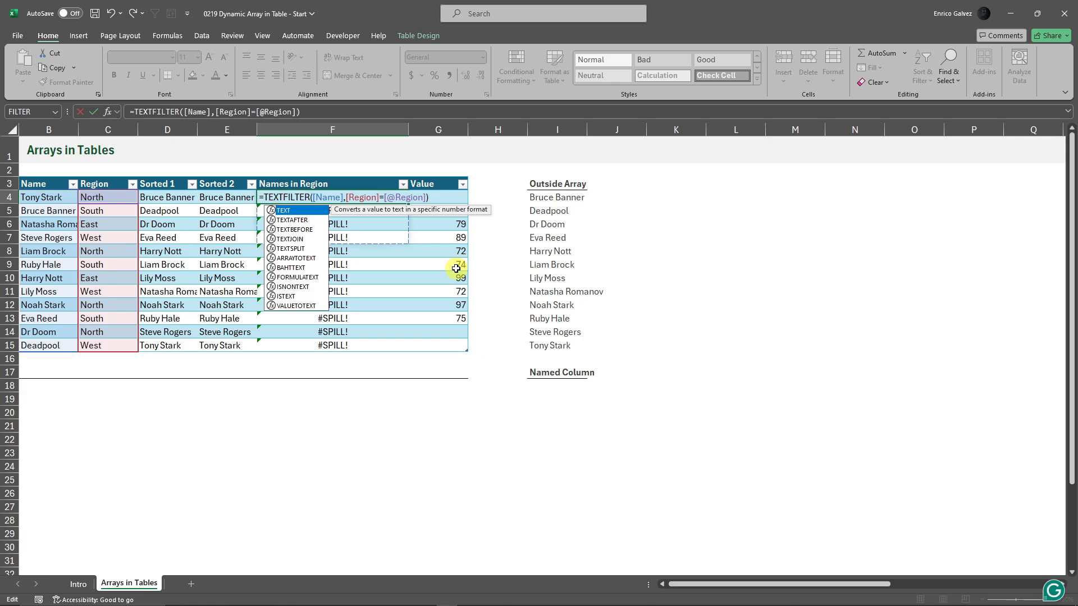
text(JOIN)
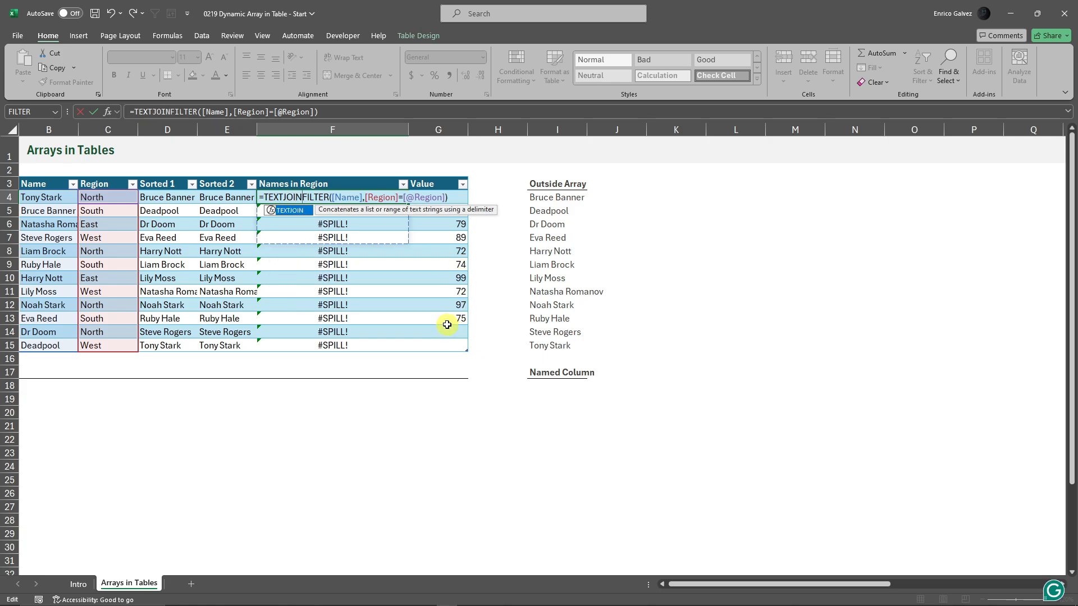
text(,)
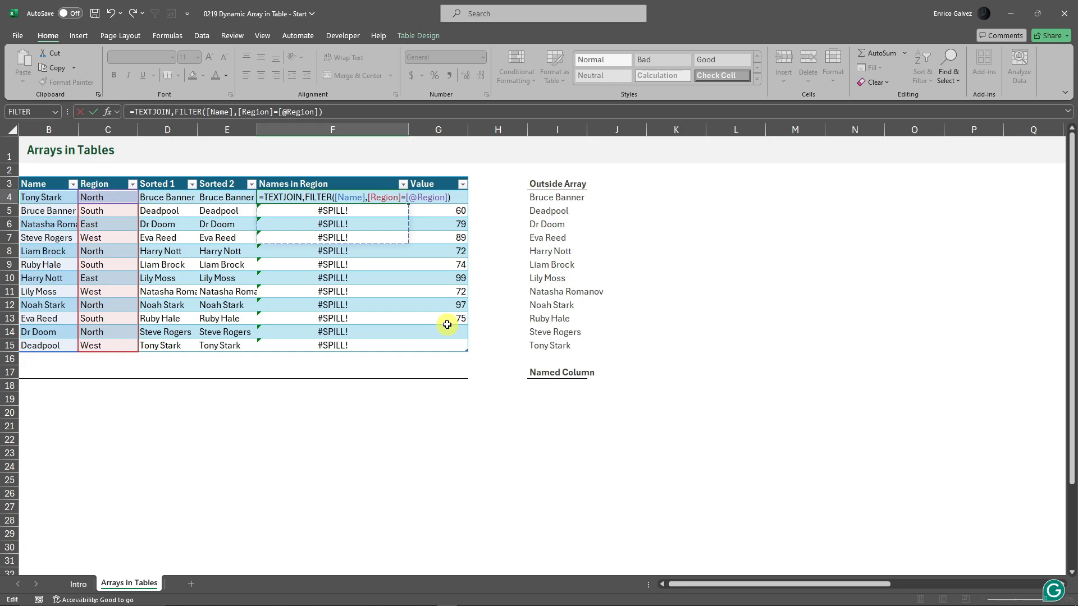
text(")
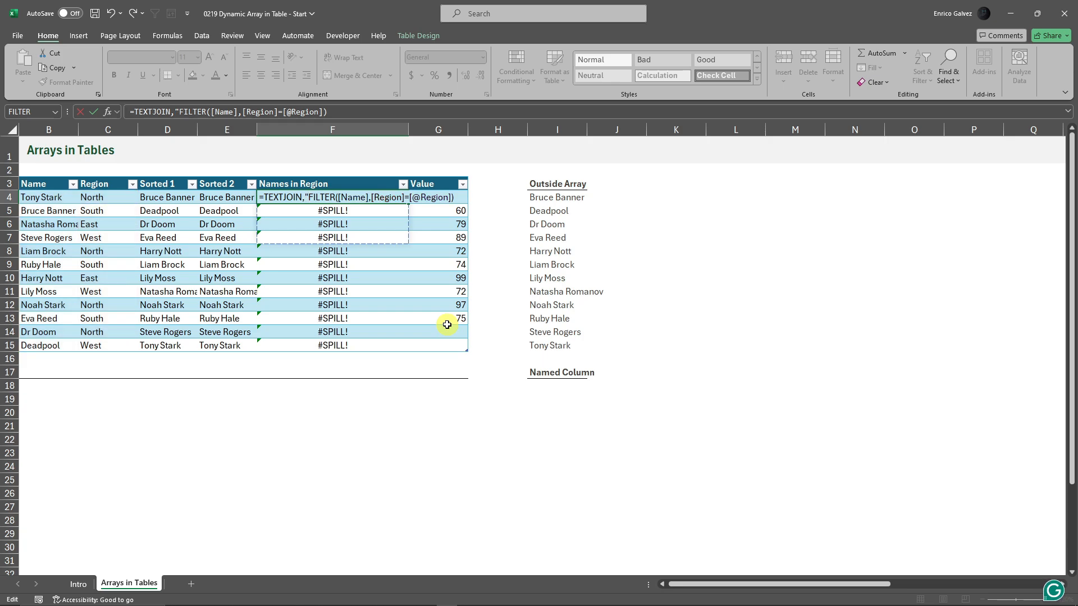
text(|")
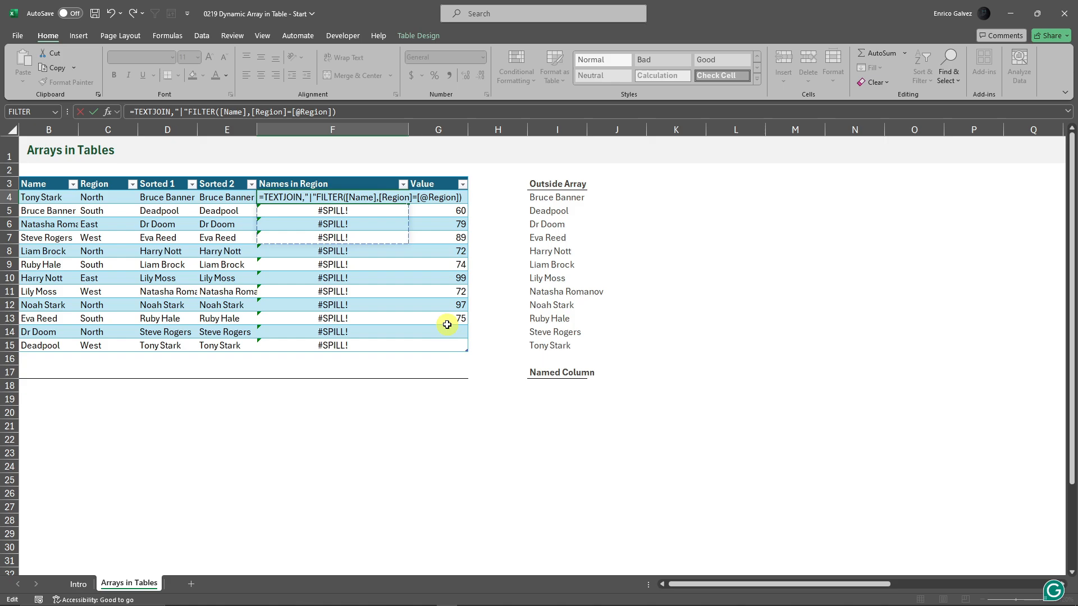
text(,)
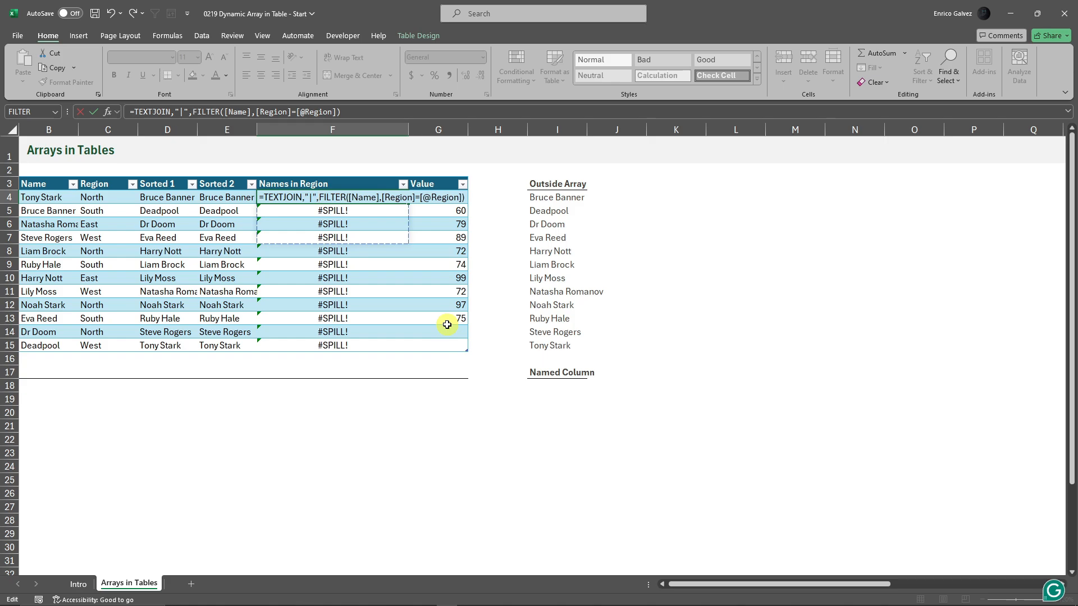
text(TRUE)
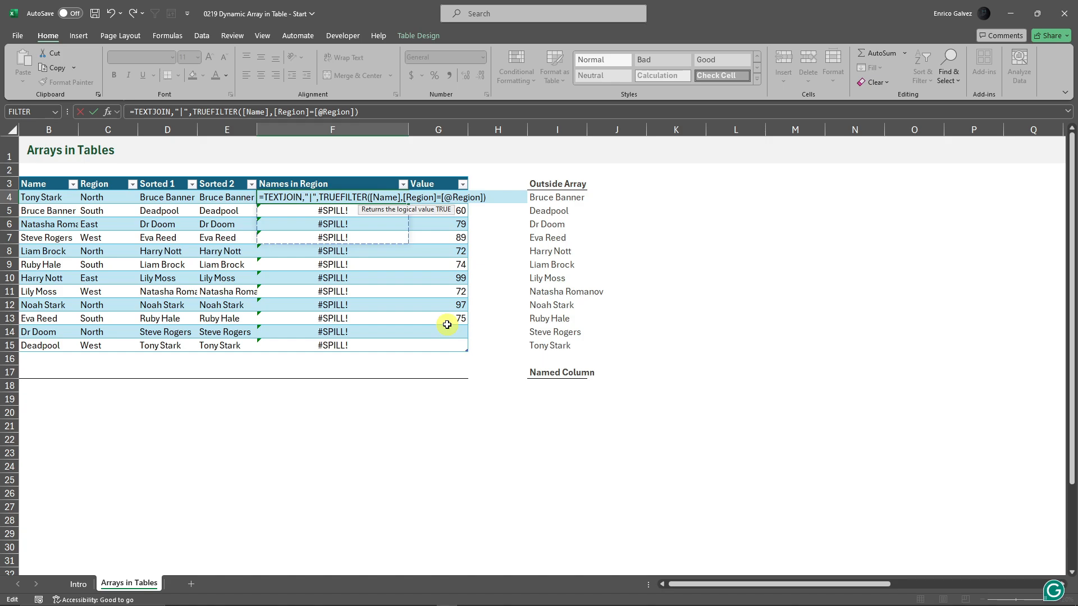
text(,)
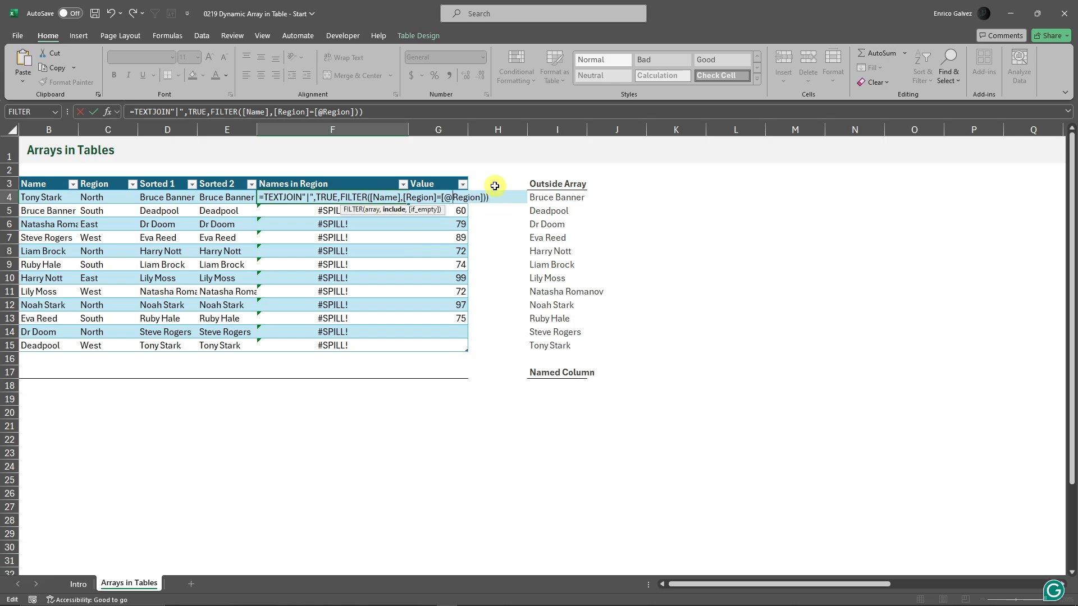
key(Return)
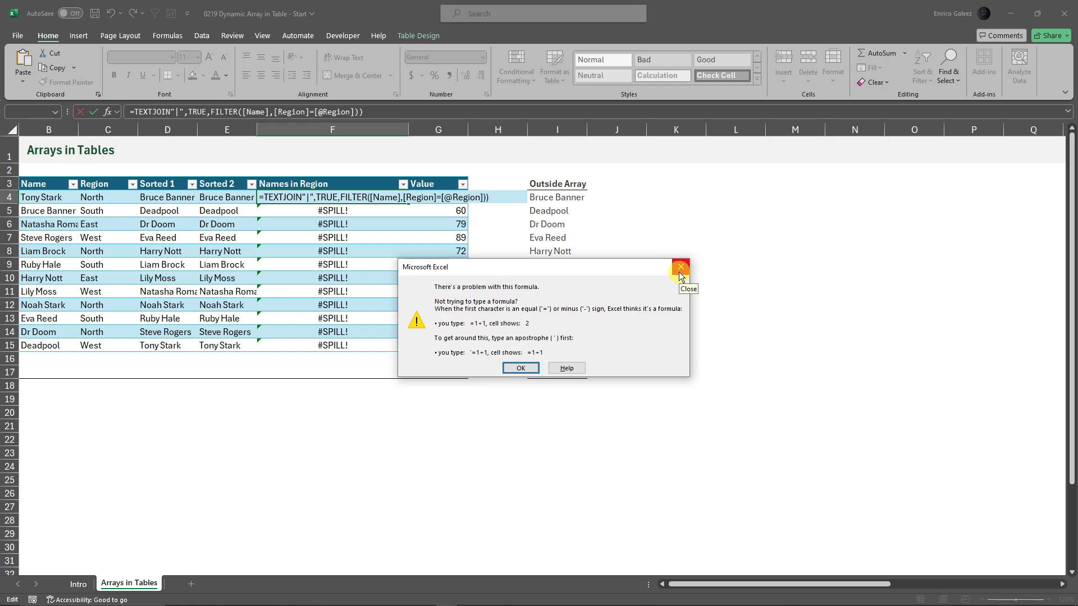
click(521, 368)
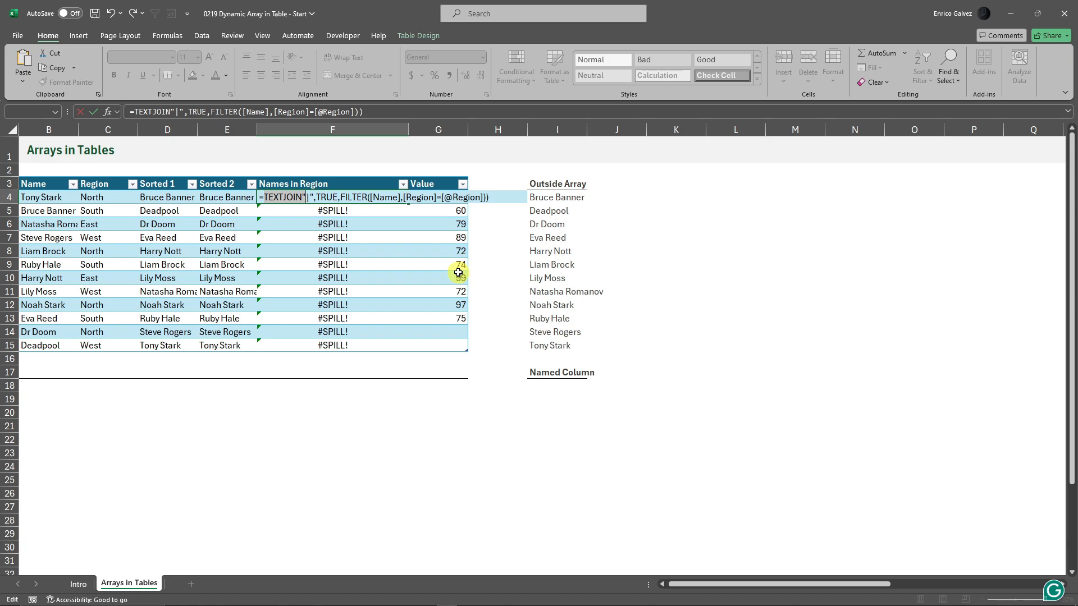
click(342, 197)
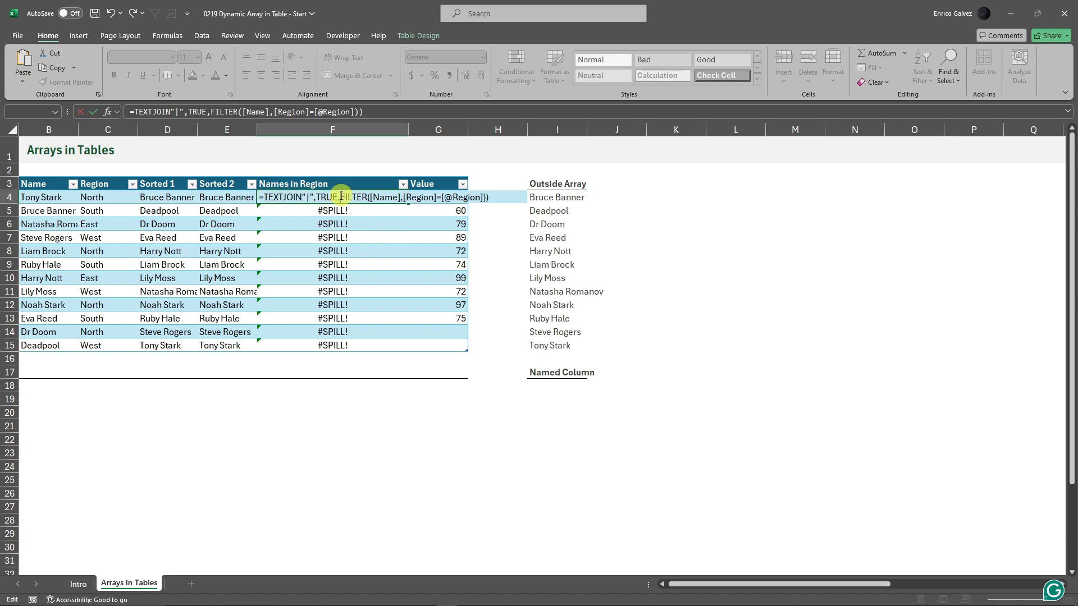
key(Return)
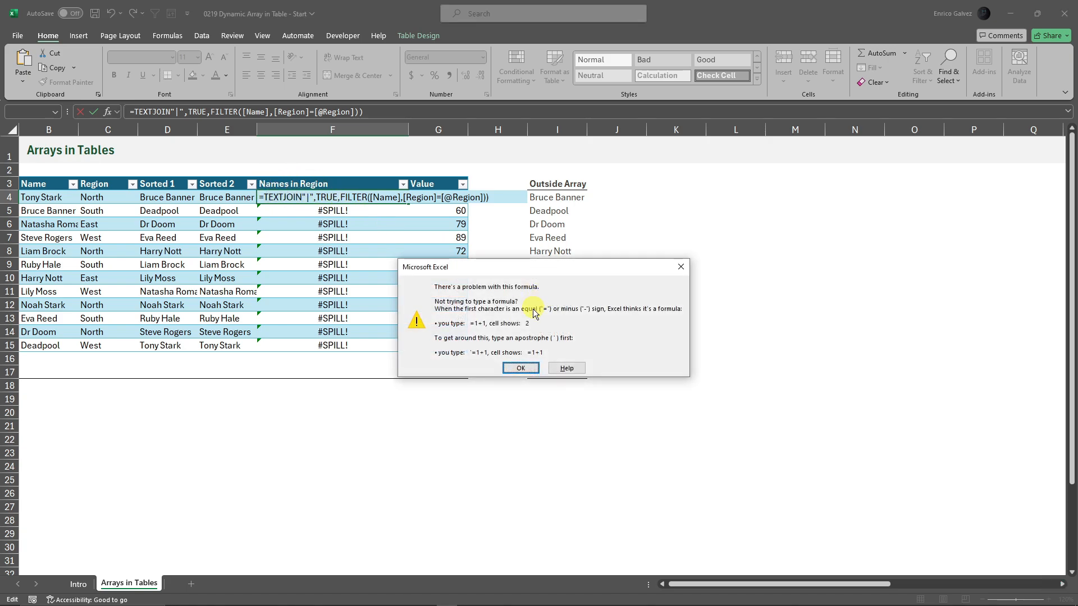
click(521, 368)
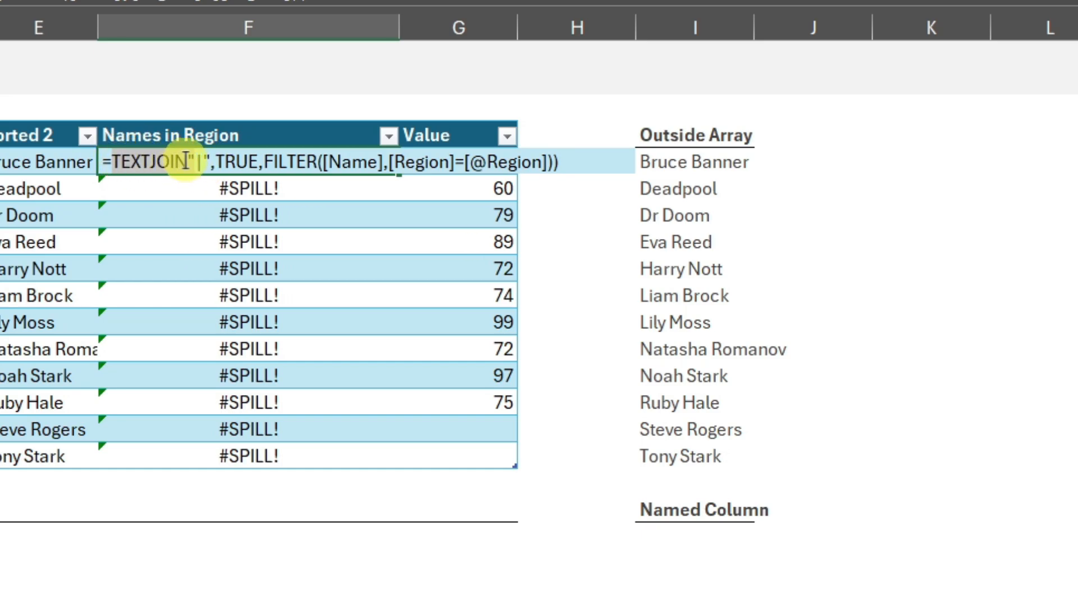
click(190, 161)
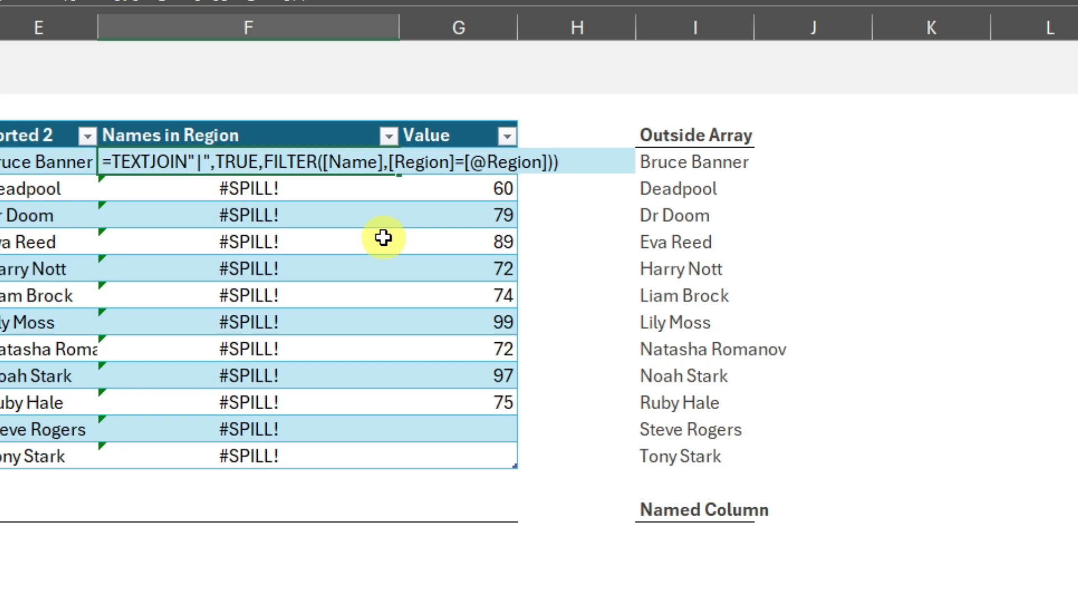
text(()
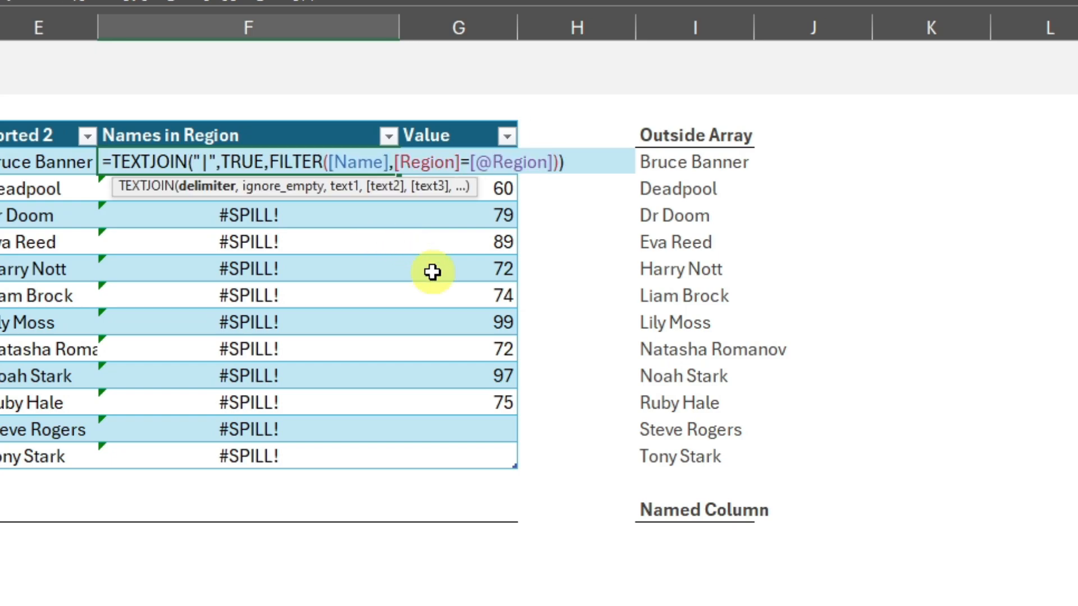
key(Return)
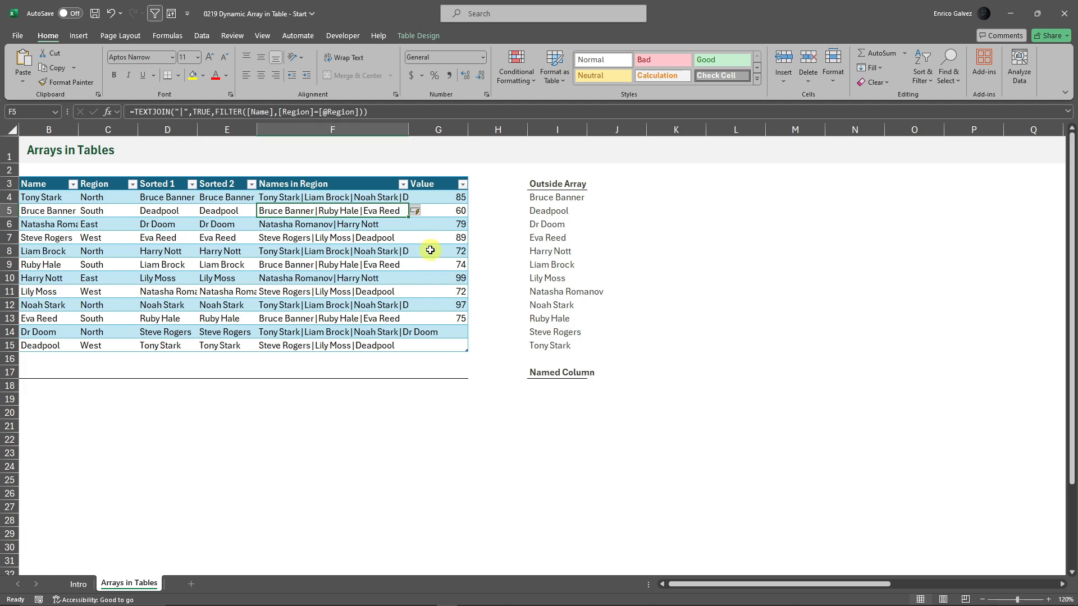
- Enter =Data[#Headers] in B17 to repeat the table's header row below the table
click(41, 372)
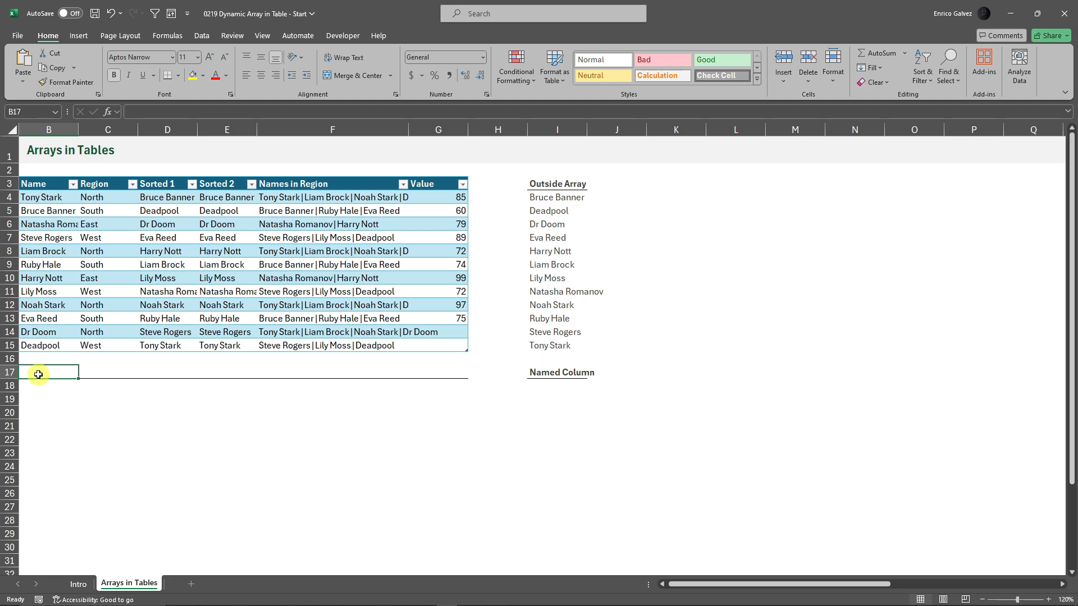
text(=)
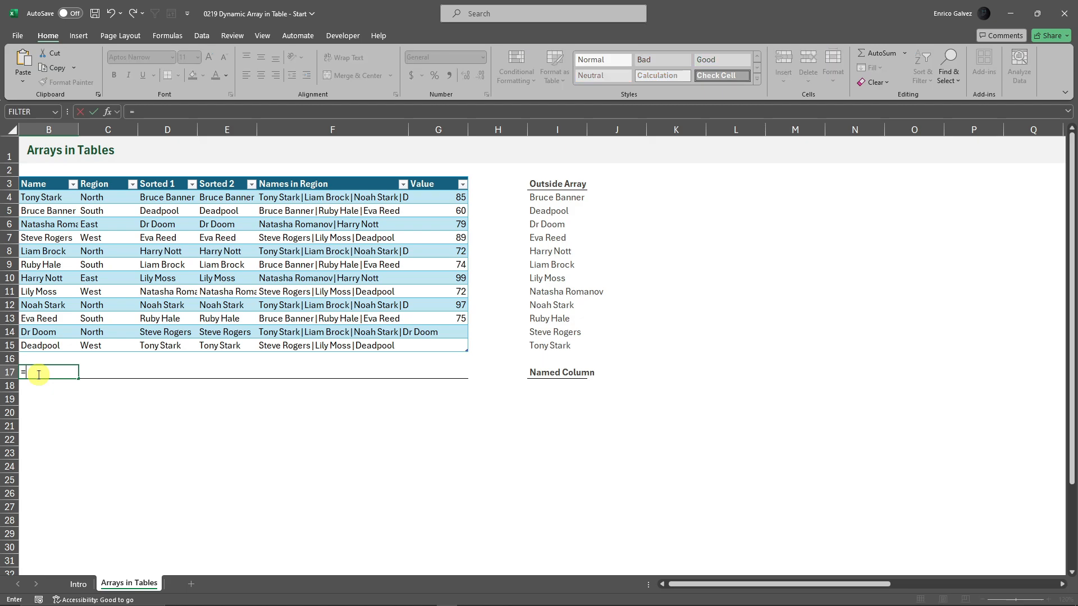
click(17, 184)
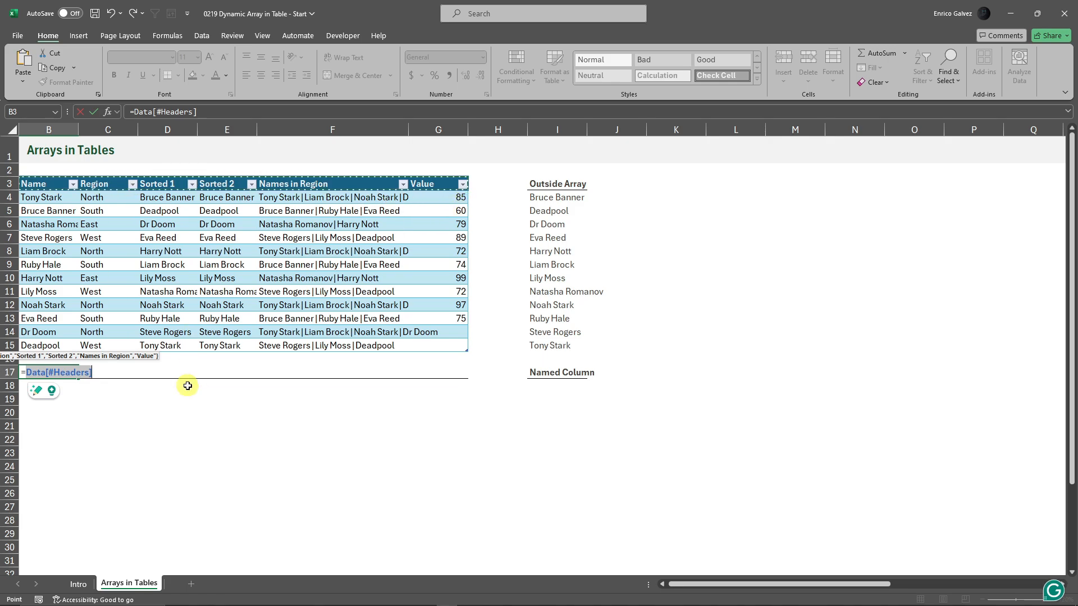
key(Return)
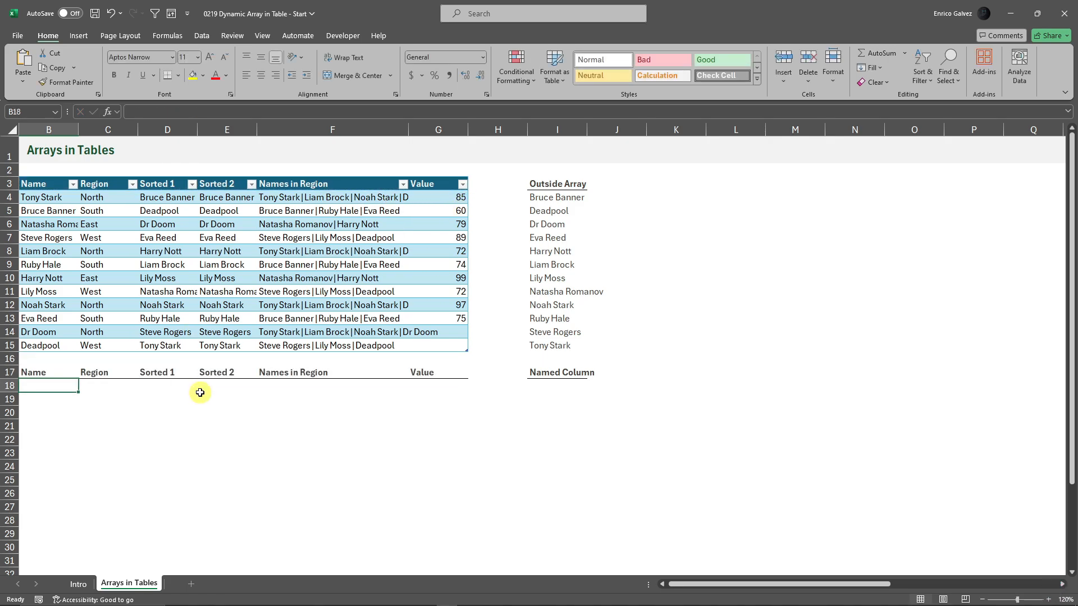
- Enter =FILTER(Data,Data[Region]="NORTH") in B18 to list the matching table rows under the repeated headers
text(=FILTER()
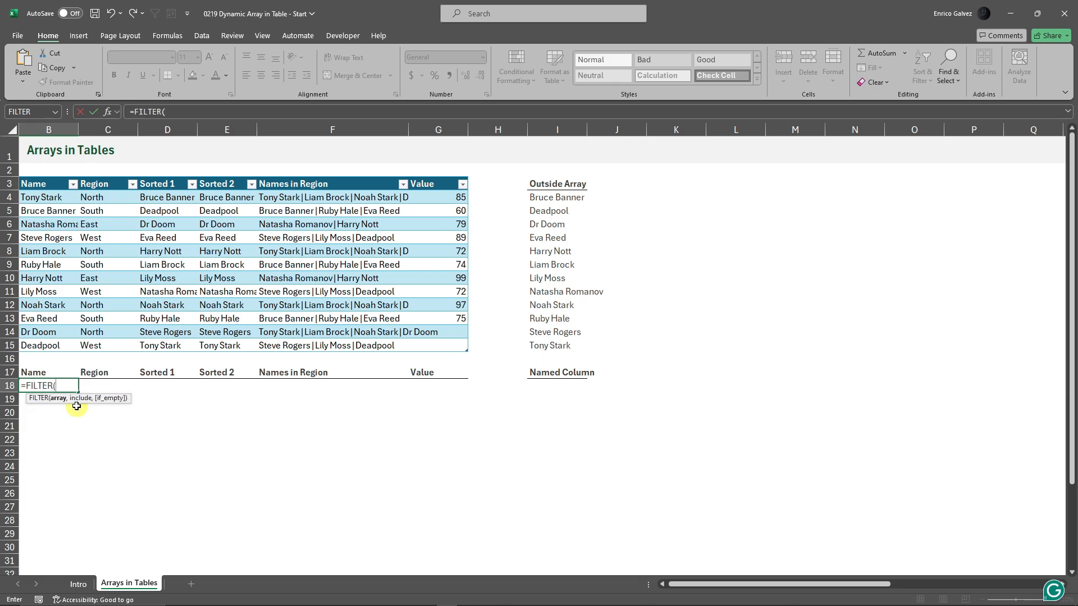
click(18, 175)
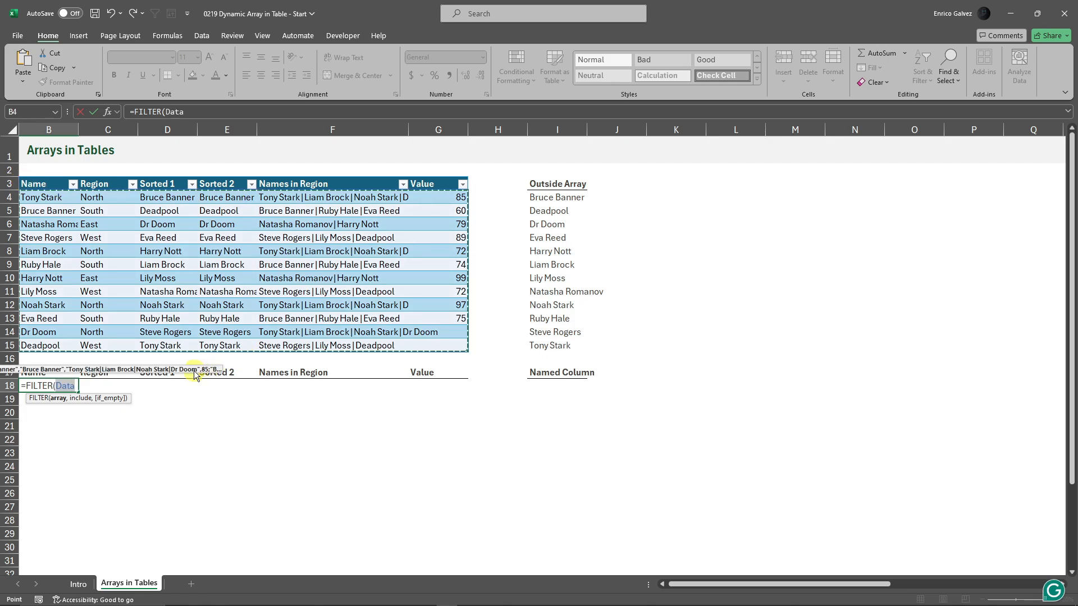
text(,)
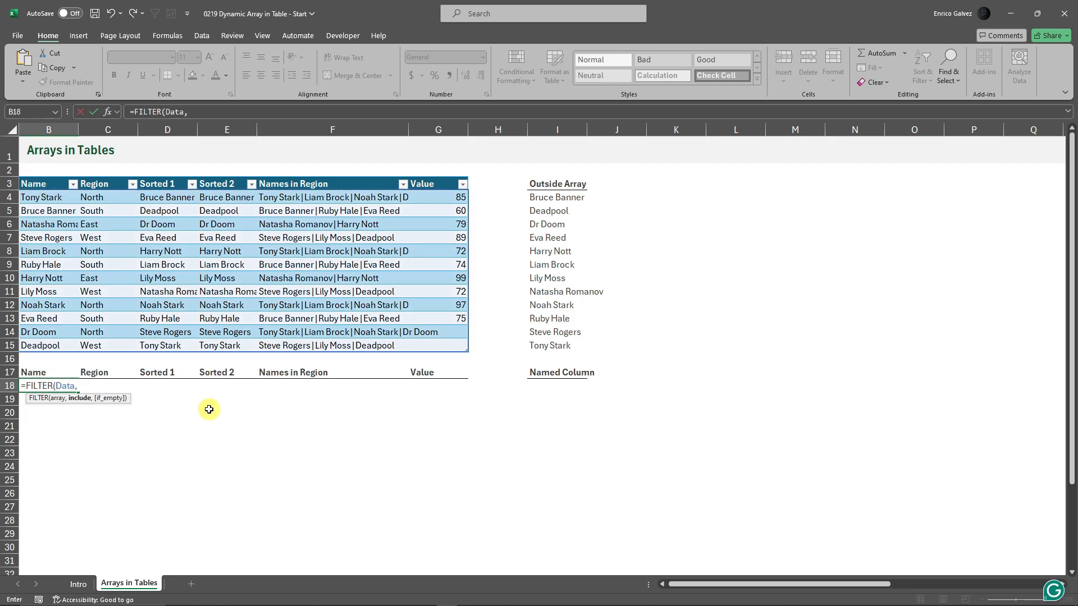
click(102, 176)
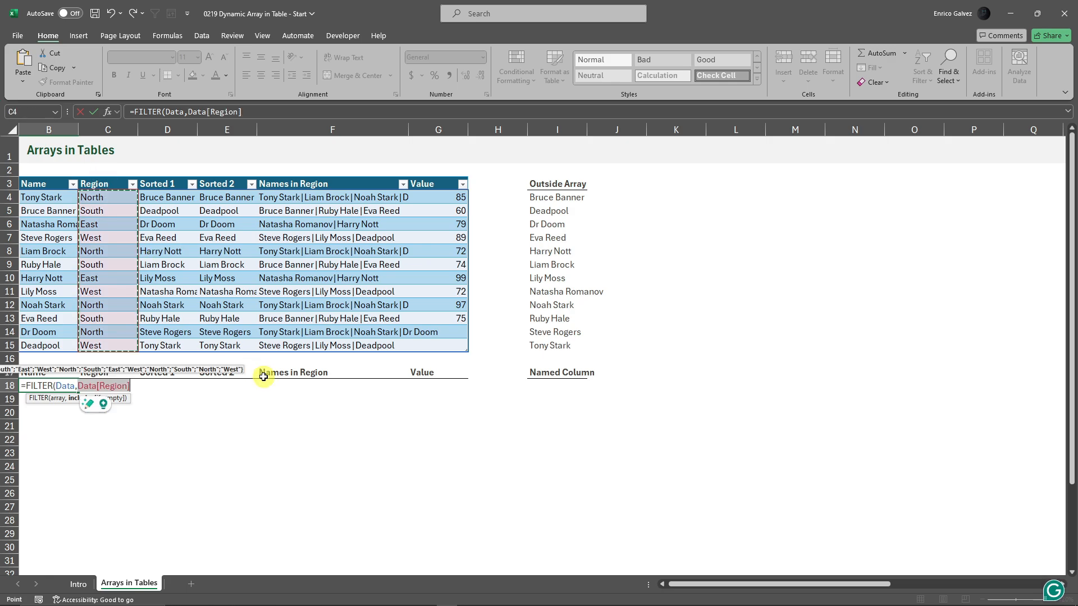
text(="M)
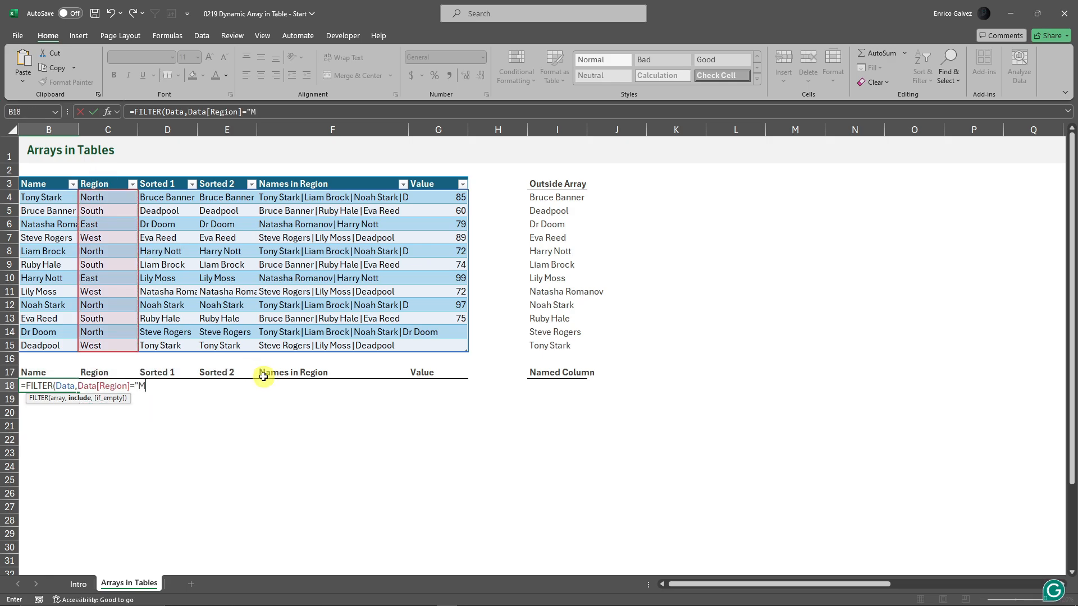
text(ORTH"))
key(Return)
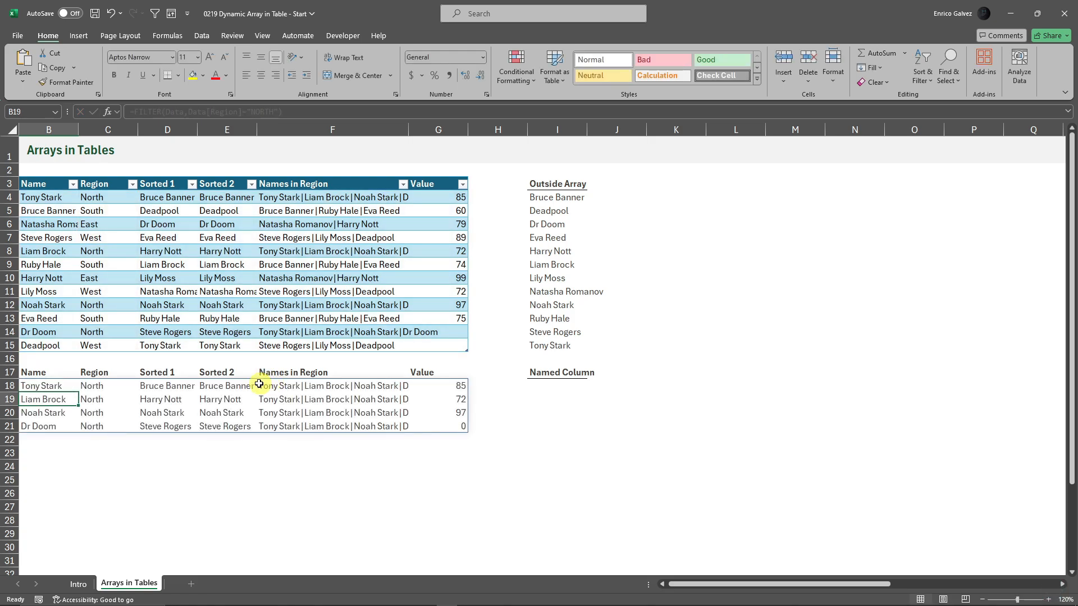
- Change the region criterion in the B18 FILTER formula to "SOUTH"
double_click(37, 386)
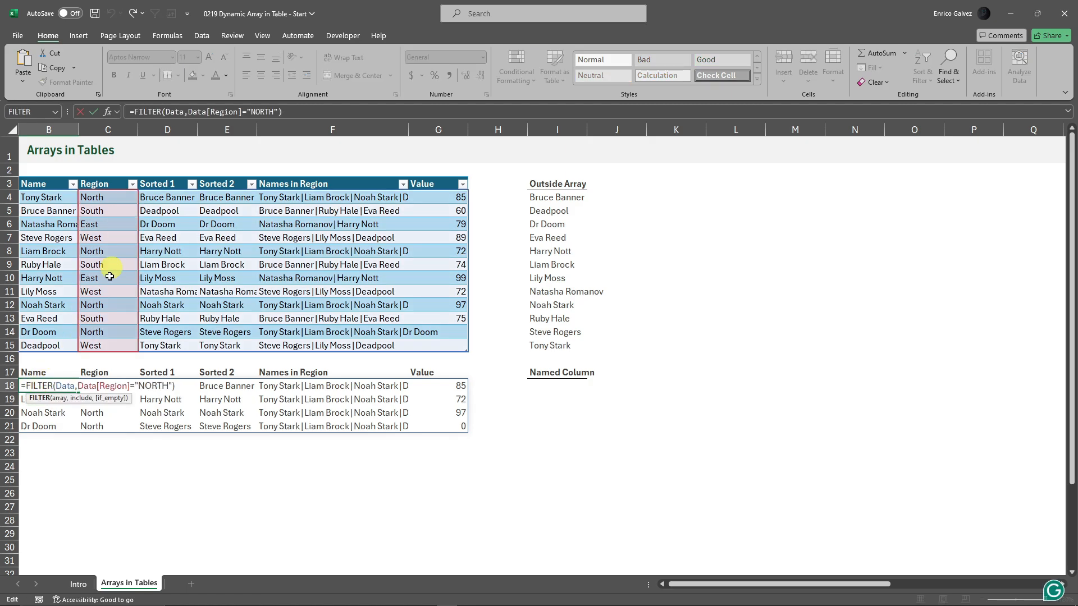
drag(139, 386, 169, 386)
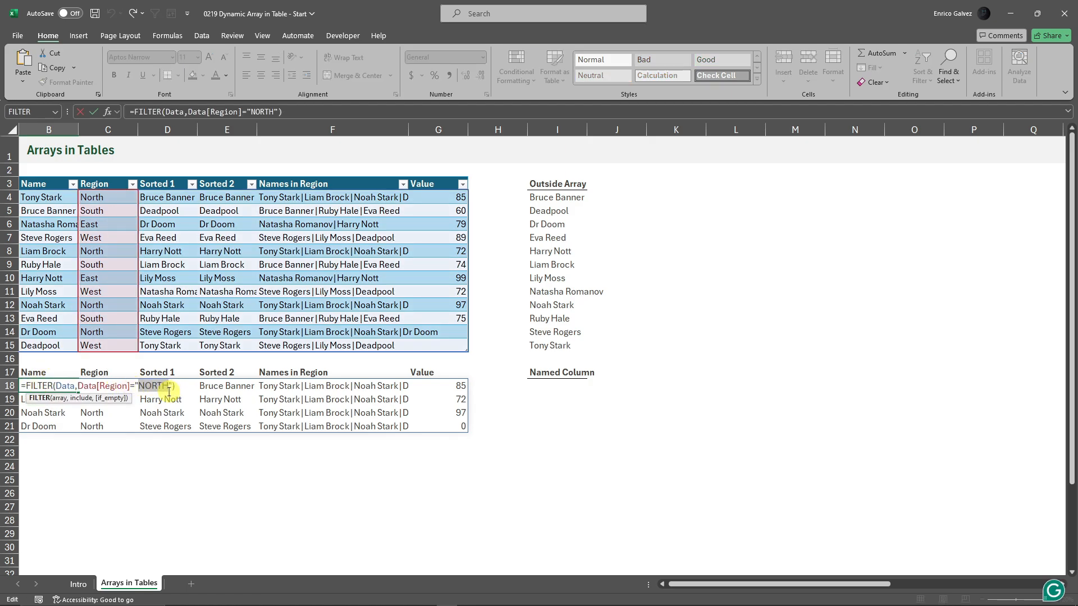
text(SOUTH)
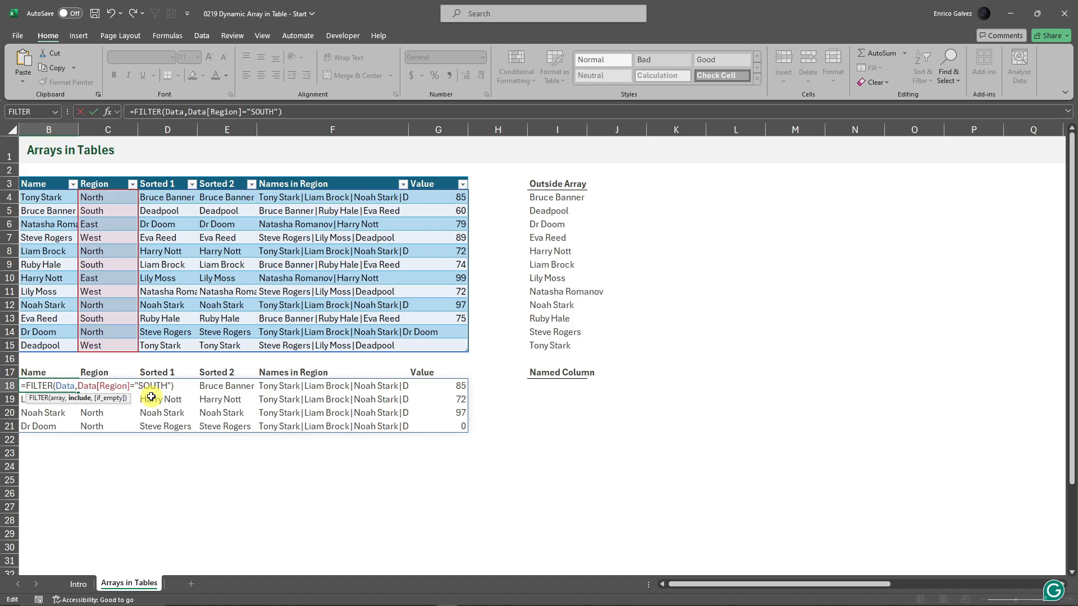
key(Return)
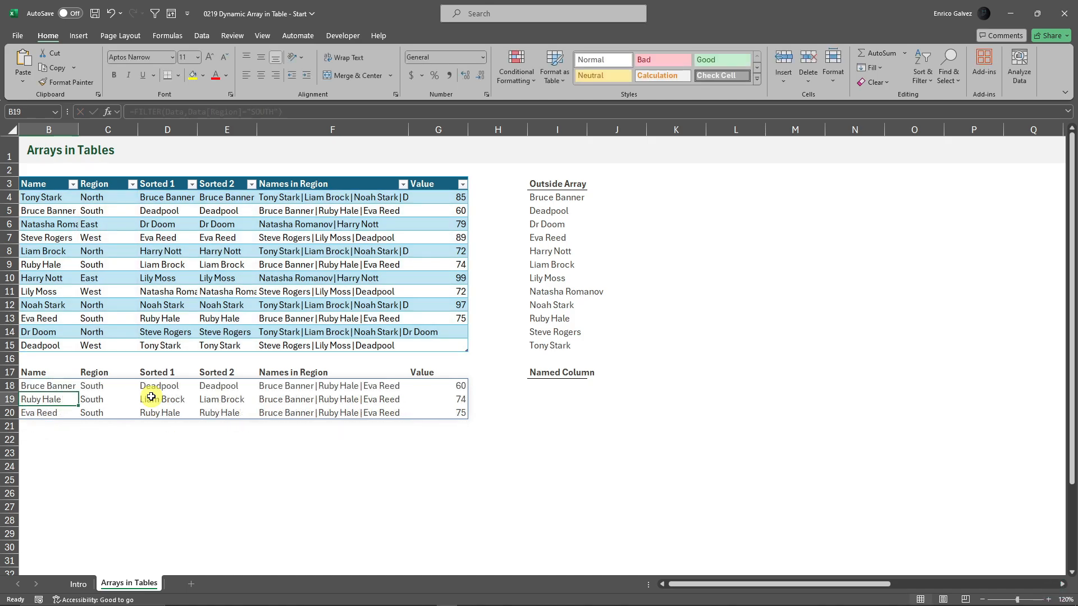
- Set the region criterion in the B18 FILTER formula back to "NORTH"
double_click(55, 385)
click(143, 387)
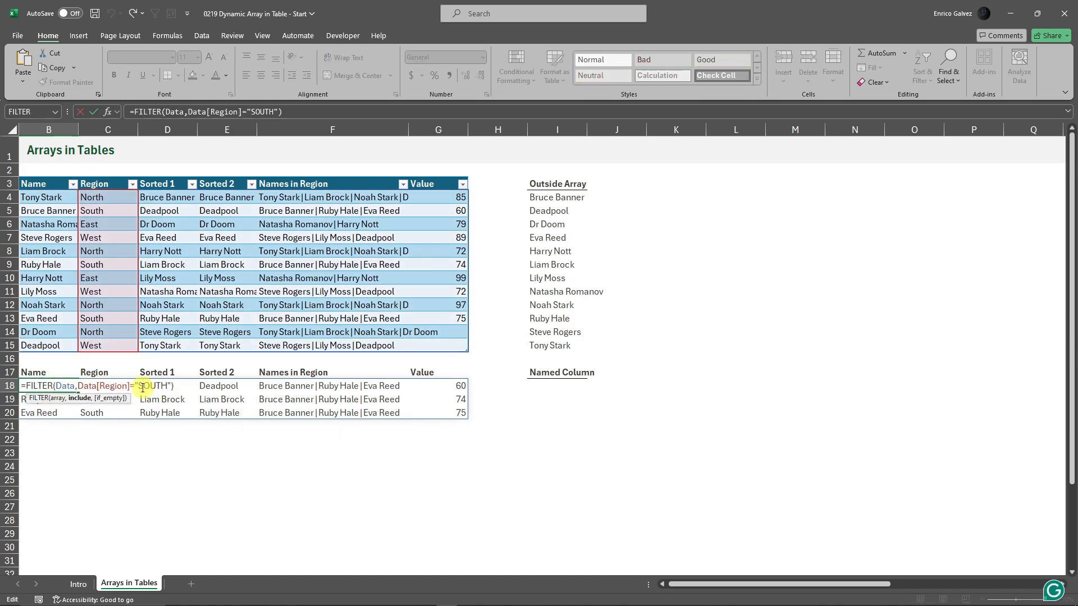
double_click(152, 387)
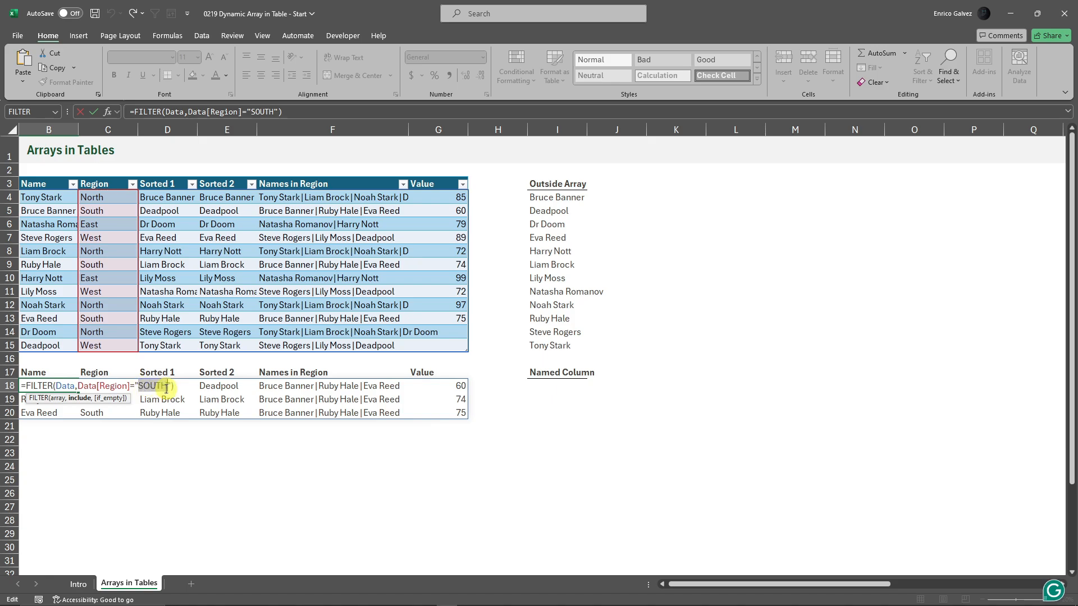
text(NORTH)
key(Return)
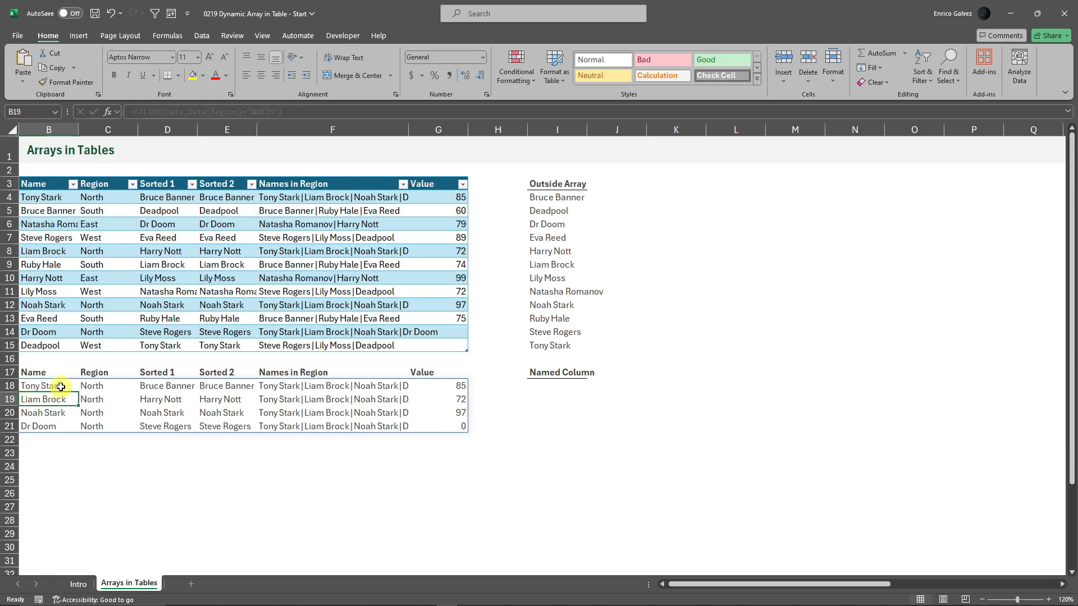
drag(42, 183, 396, 342)
drag(31, 371, 396, 434)
- Begin a FILTER formula in I18 under Named Column, using the spilled range B18# as its array
click(557, 386)
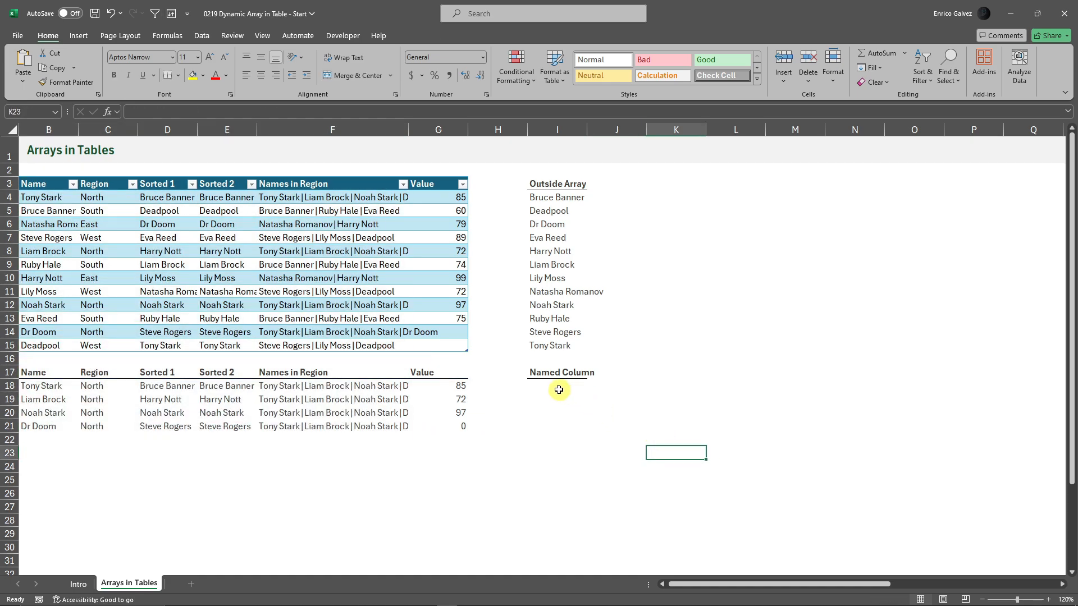
text(=)
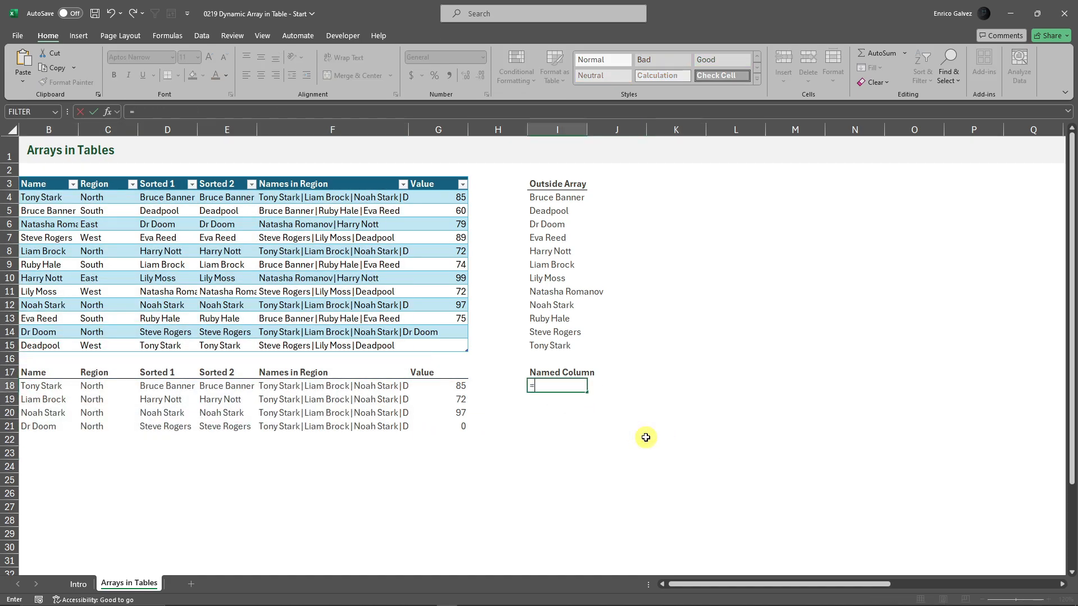
text(fil)
key(Tab)
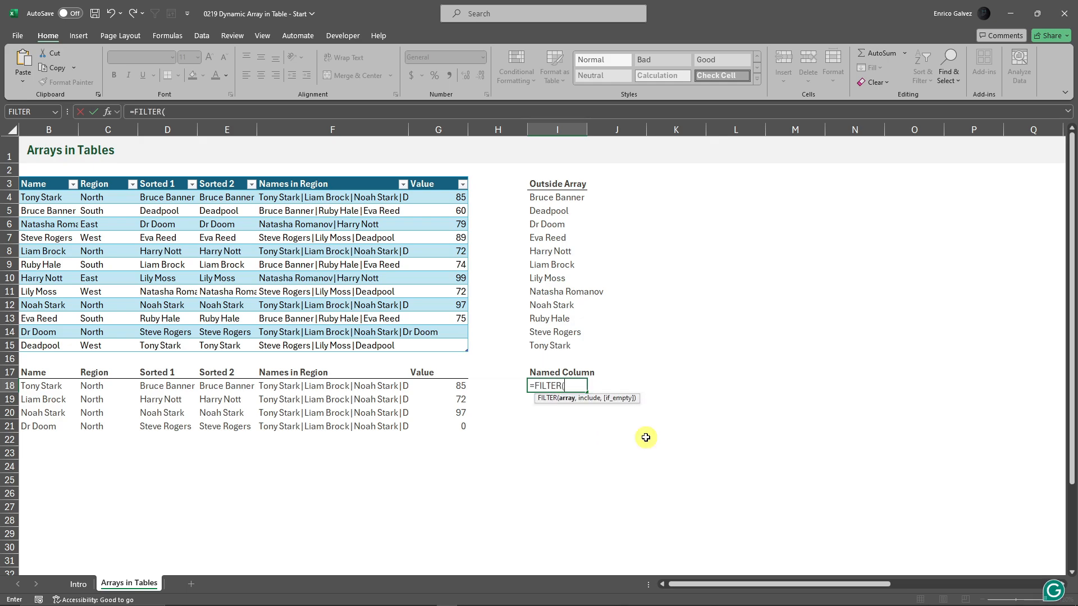
click(569, 383)
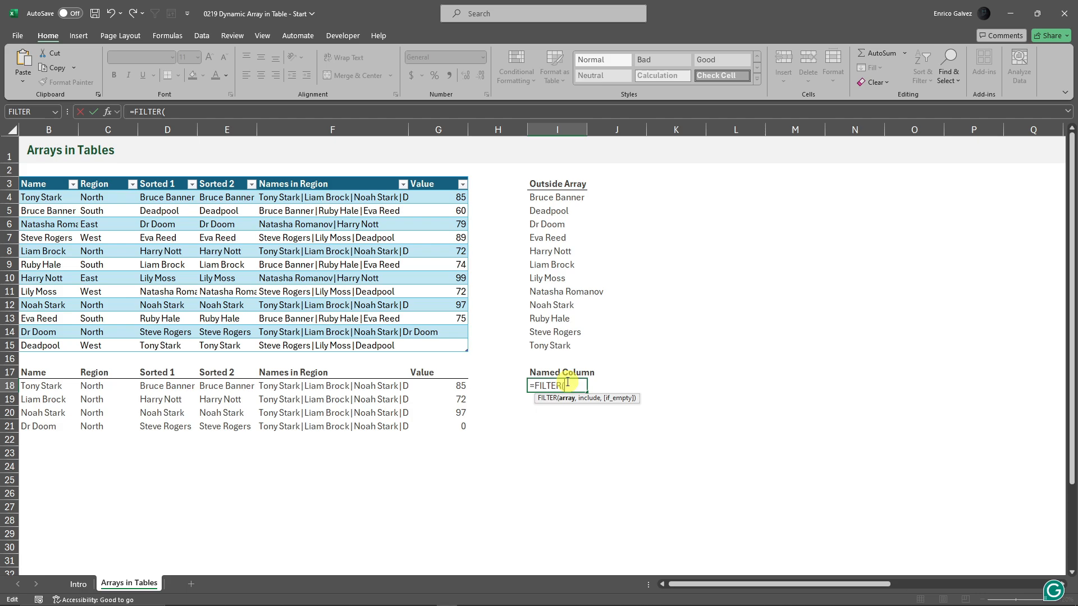
click(56, 386)
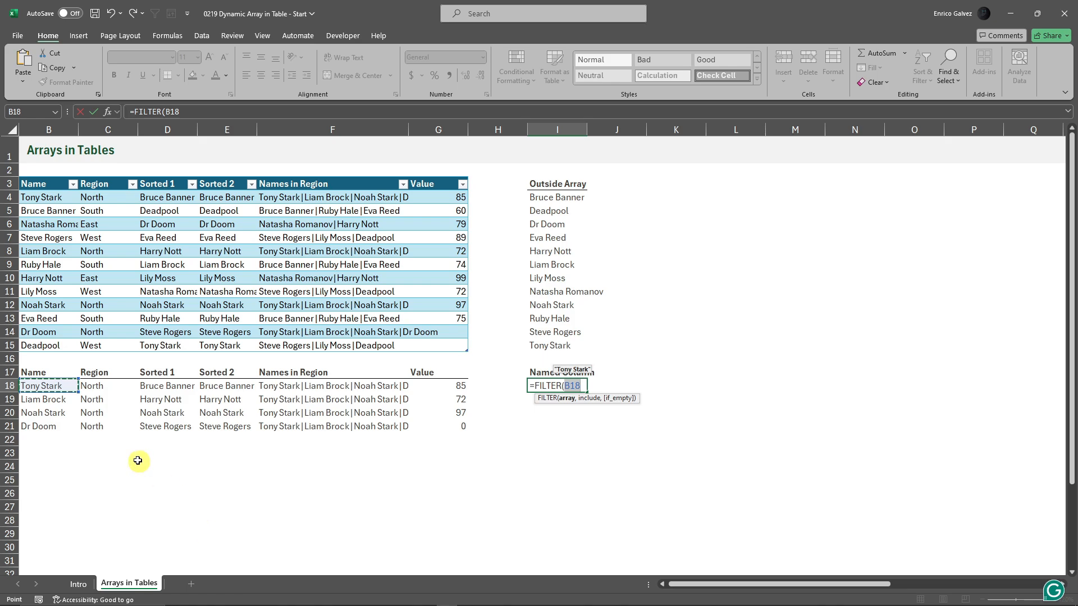
text(#)
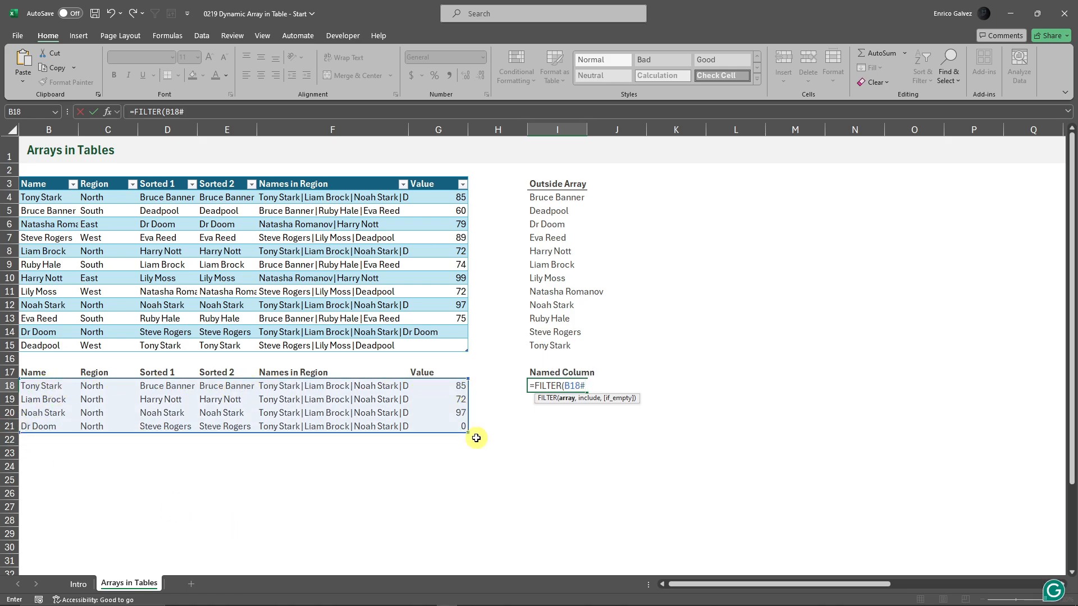
text(,)
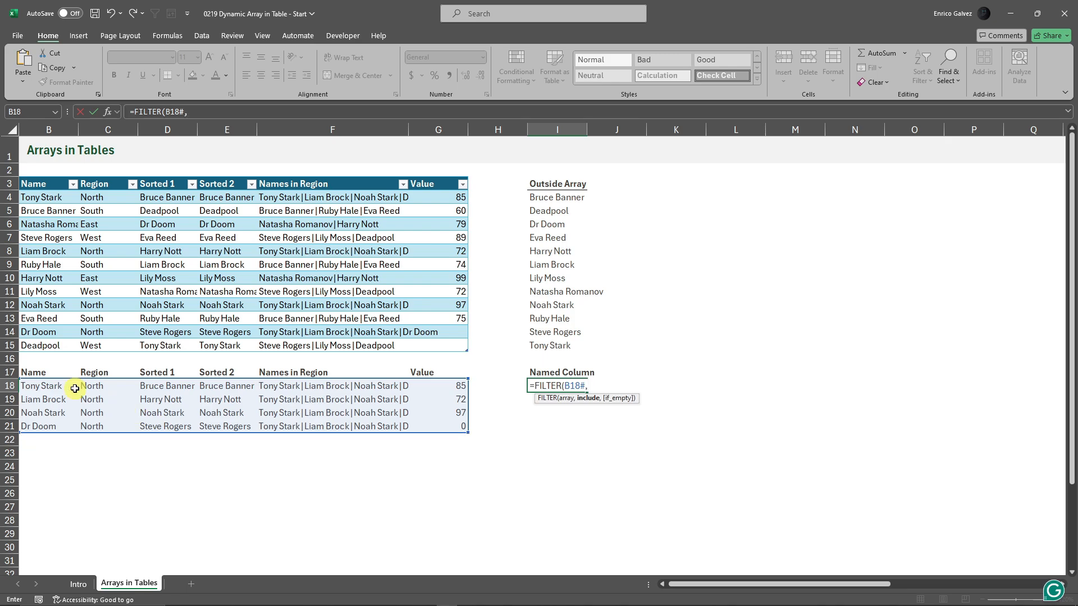
- Complete the I18 formula with the include condition B17#="VALUE" and enter =FILTER(B18#,B17#="VALUE")
click(30, 370)
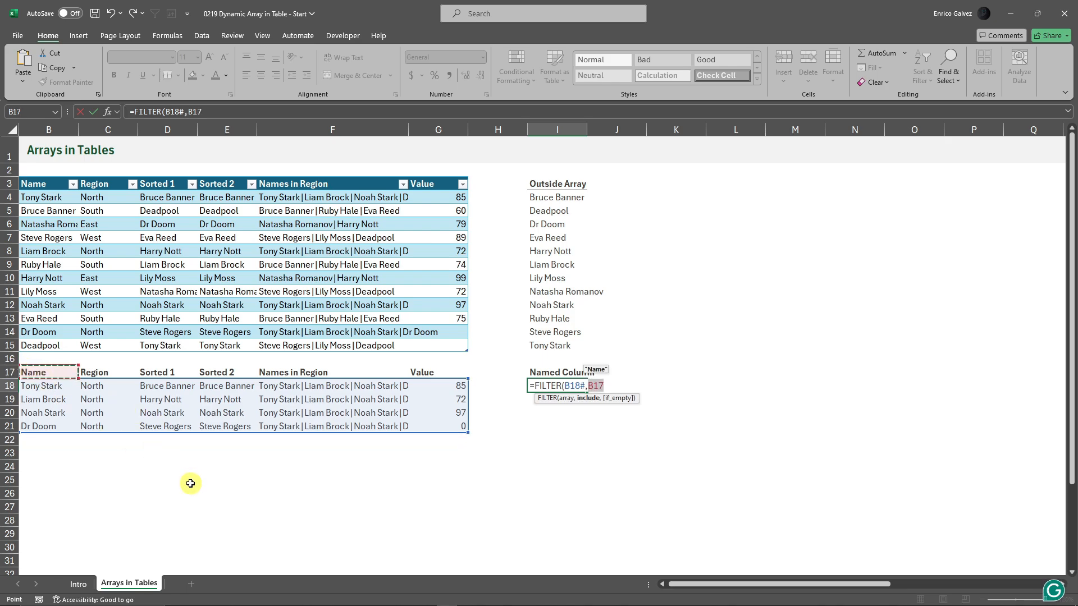
text(#=)
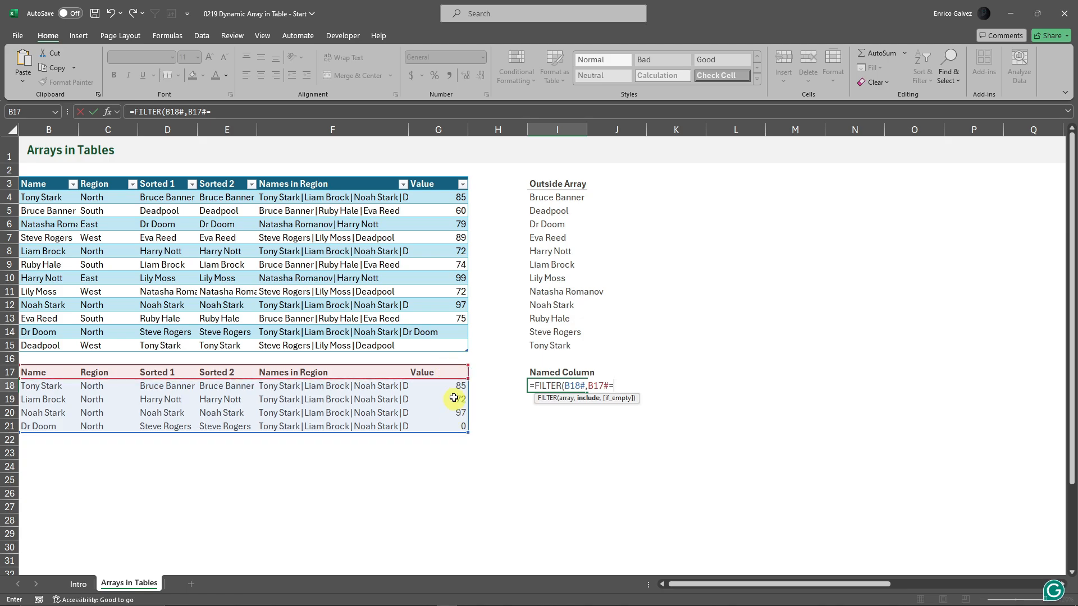
click(622, 388)
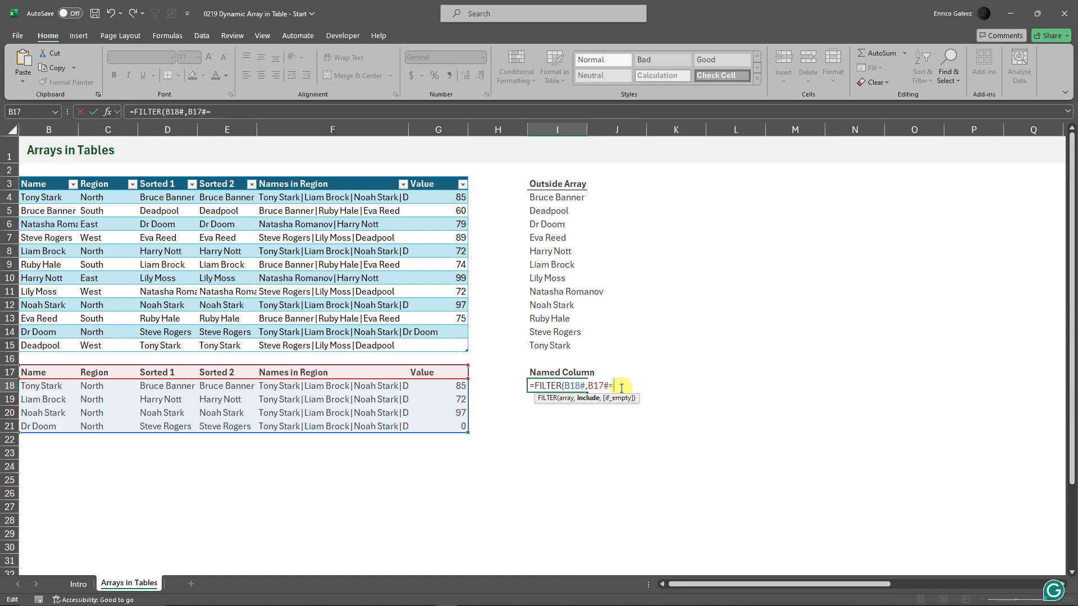
text(VALUIE)
text(E)
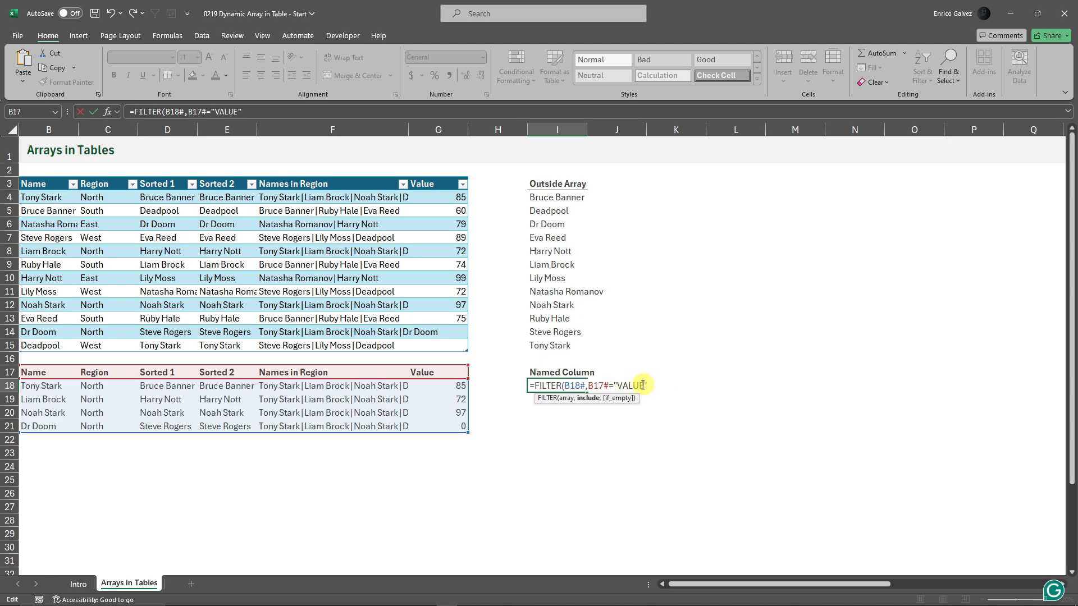
drag(645, 385, 628, 386)
text(alue)
key(Return)
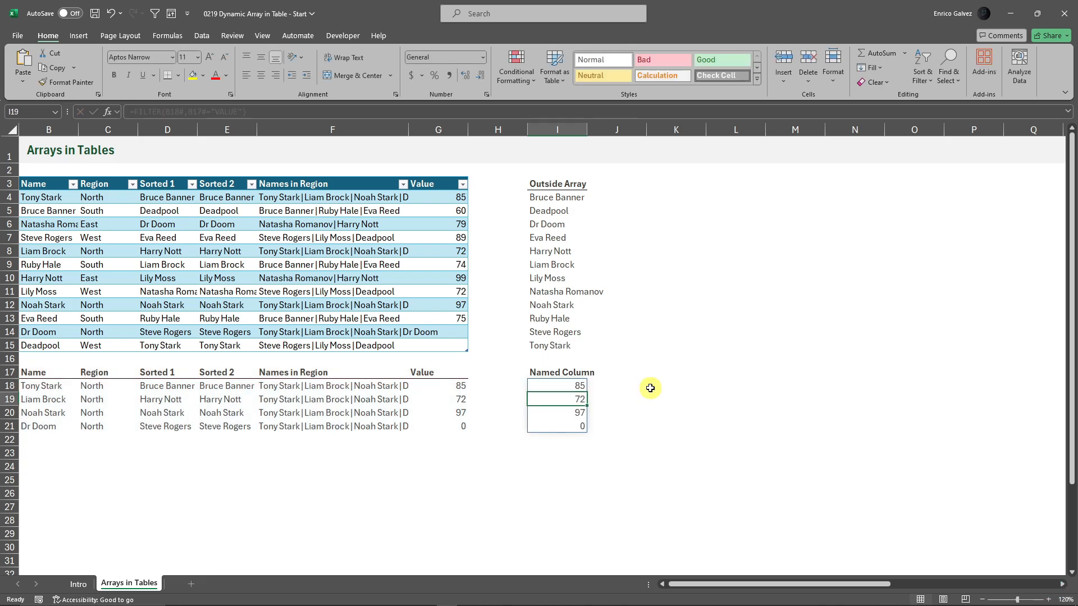
- Change the header name criterion in the I18 FILTER formula to "REGION"
click(576, 386)
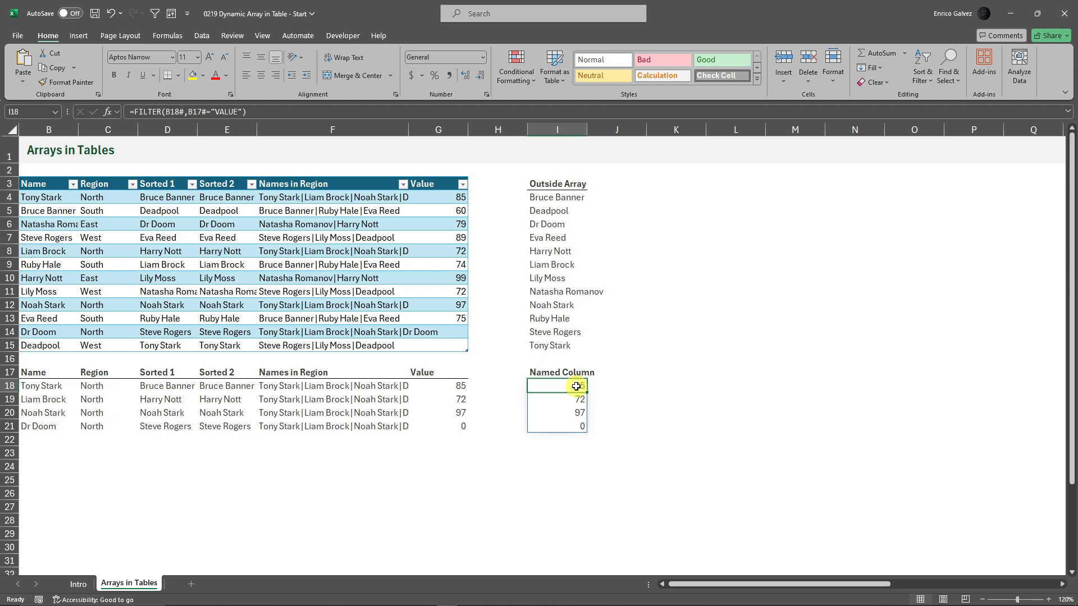
double_click(576, 386)
double_click(620, 386)
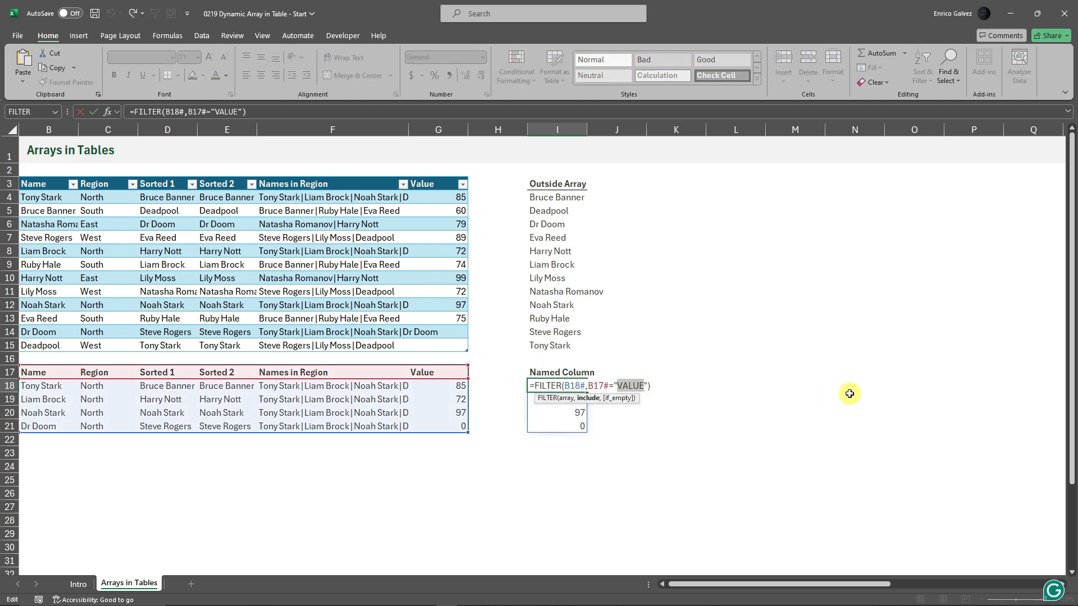
text(Region)
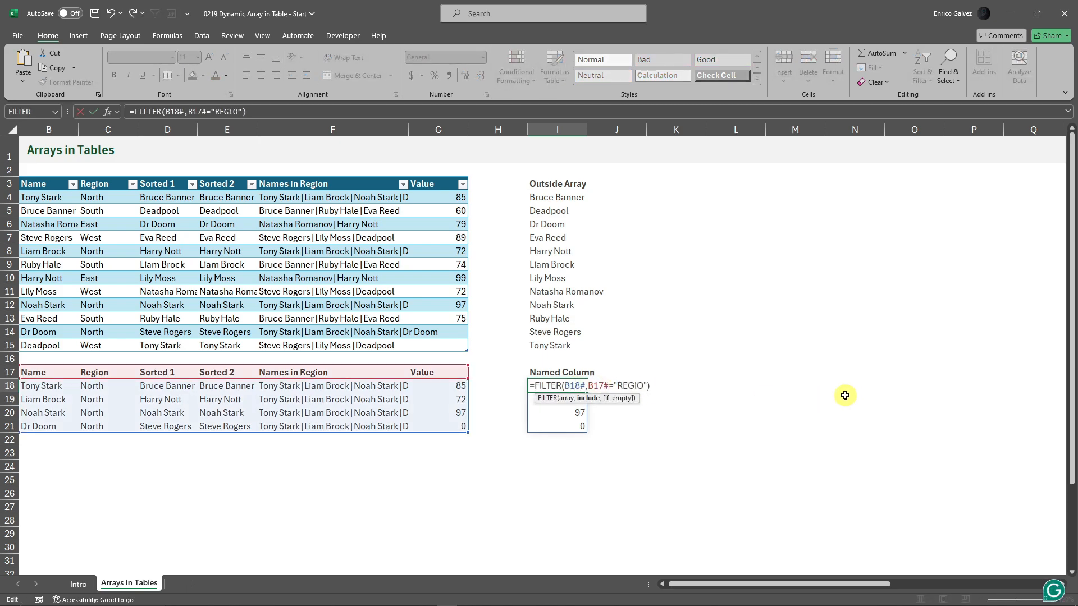
key(Return)
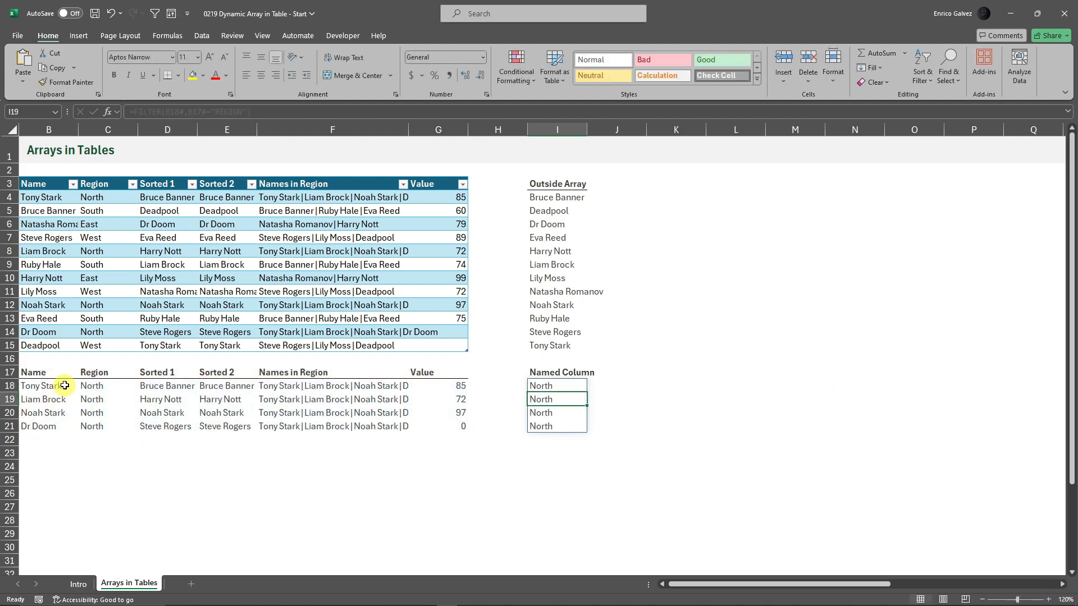
- Set the header name criterion in the I18 FILTER formula back to "VALUE"
double_click(570, 386)
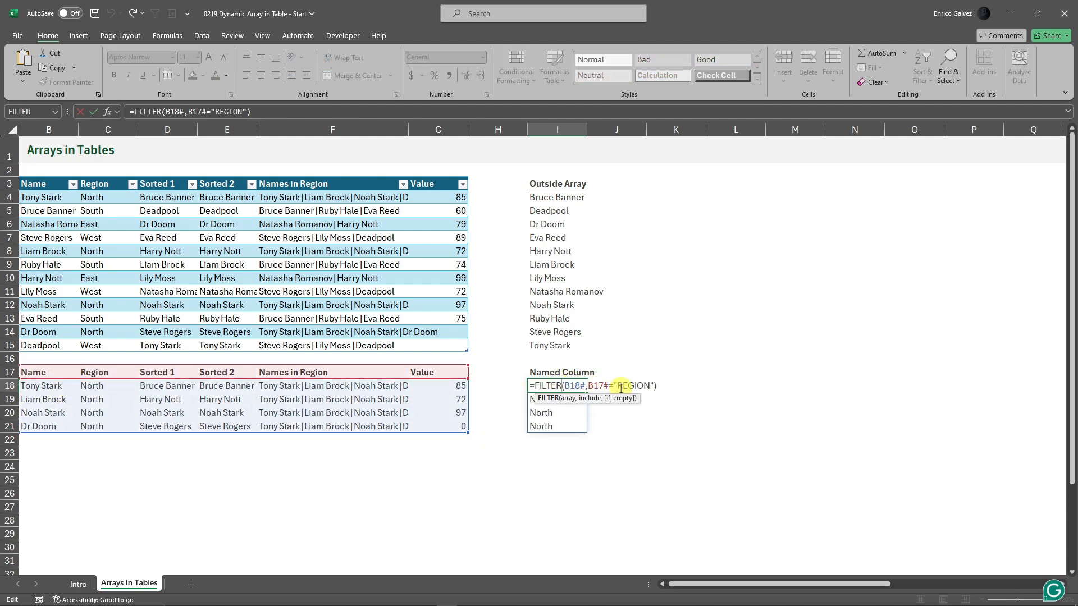
drag(649, 385, 650, 384)
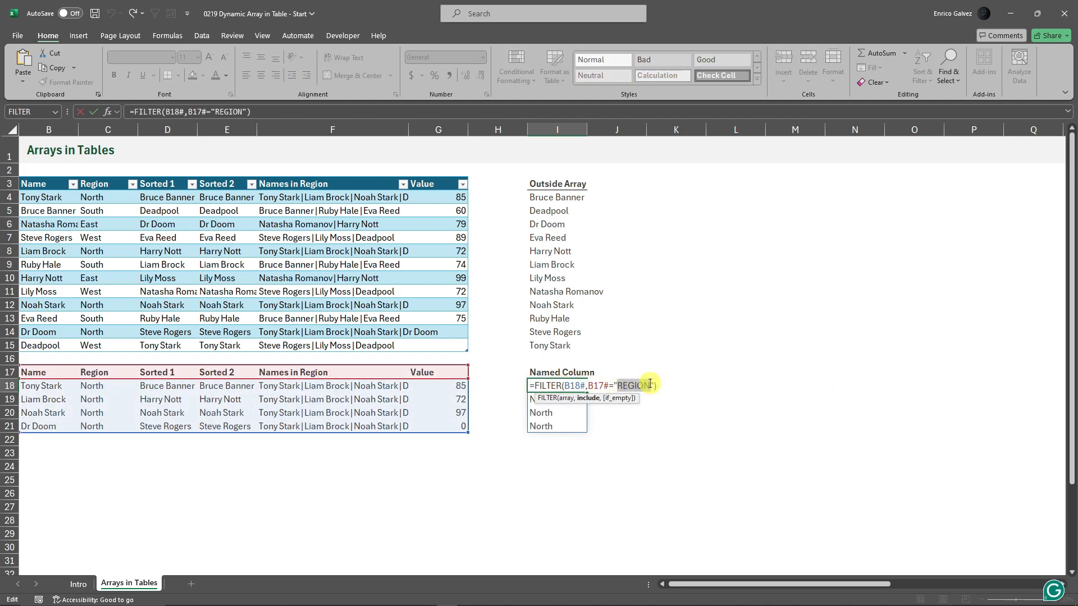
text(VALUE)
key(Return)
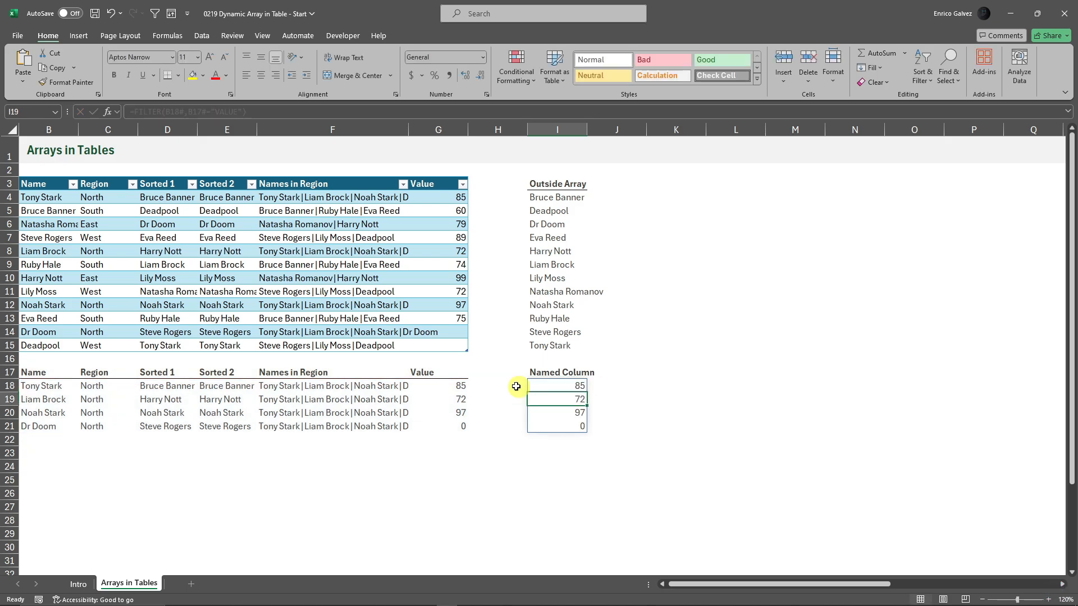
click(651, 360)
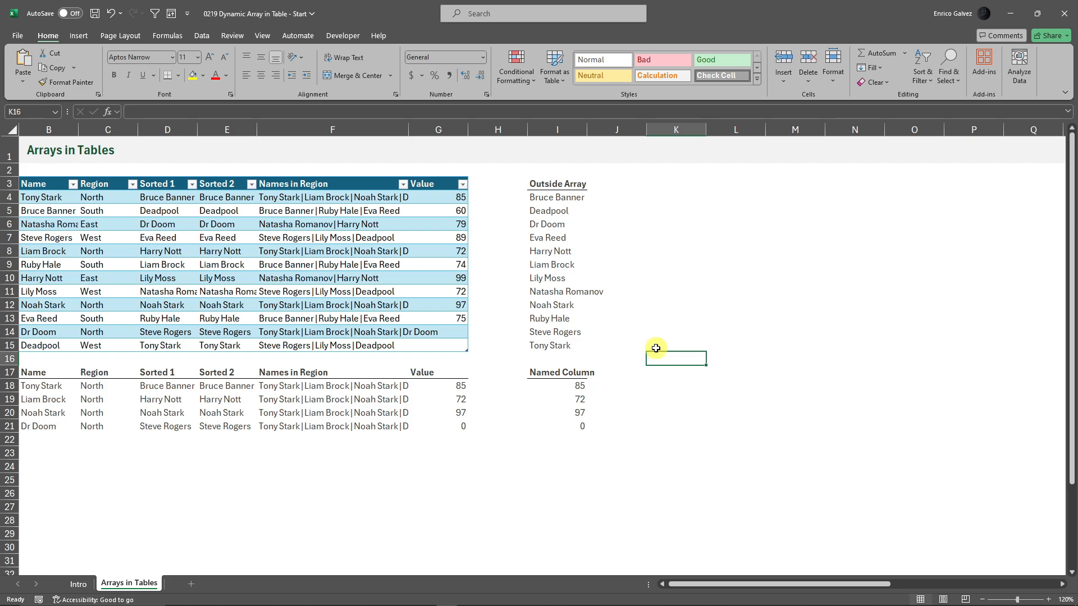
drag(673, 224, 850, 414)
click(673, 192)
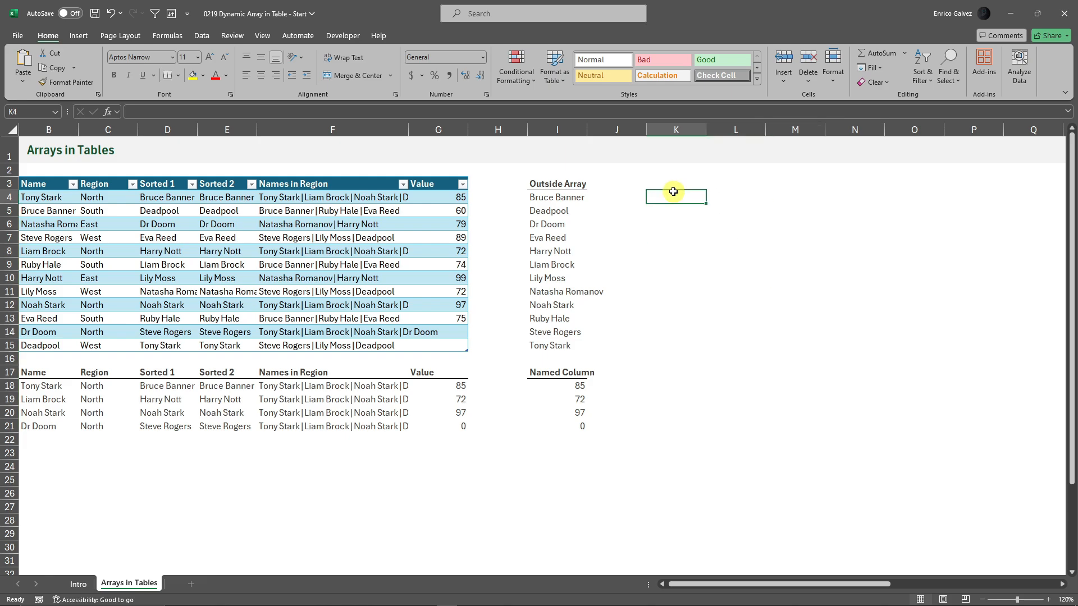